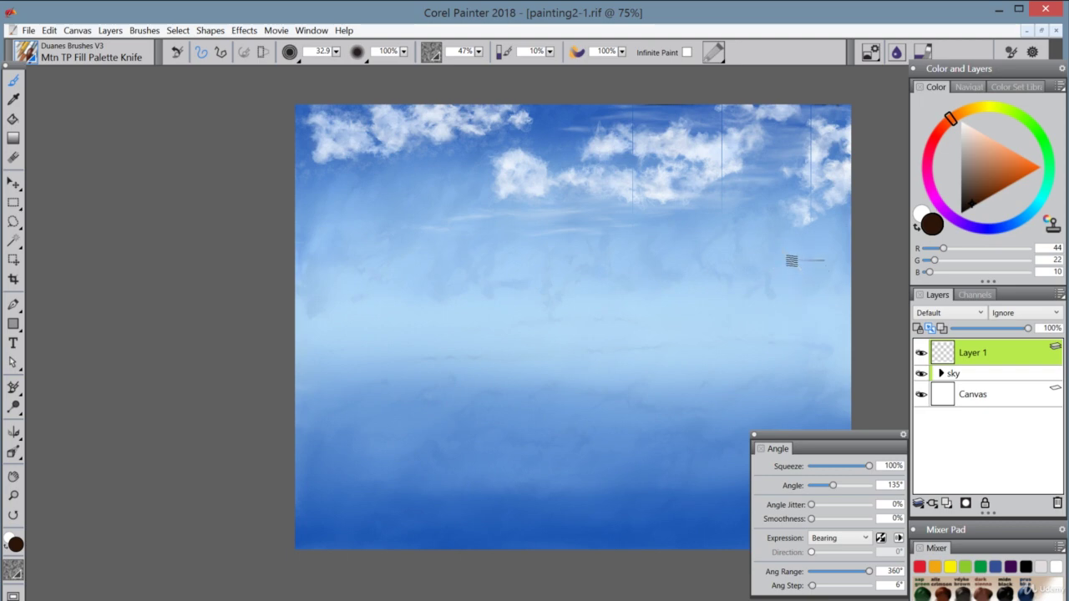
- Paint the jagged dark brown mountain peaks at the canvas's right side with the Mtn TP Fill Palette Knife brush
{"action": "left_click", "coordinate": [789, 257]}
{"action": "left_click_drag", "start_coordinate": [789, 257], "coordinate": [849, 327]}
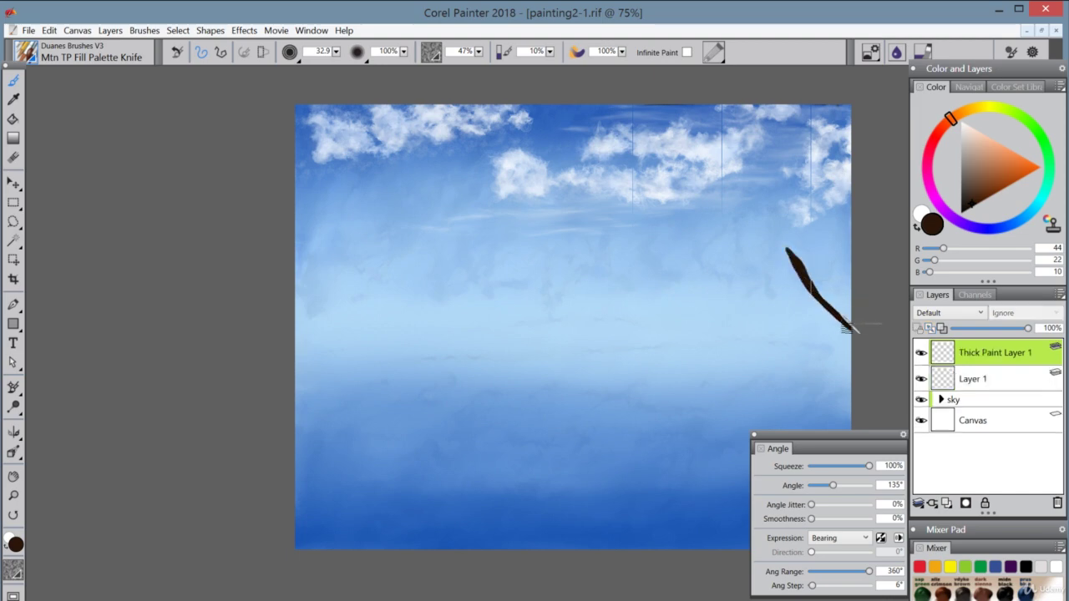
{"action": "left_click_drag", "start_coordinate": [785, 266], "coordinate": [773, 293]}
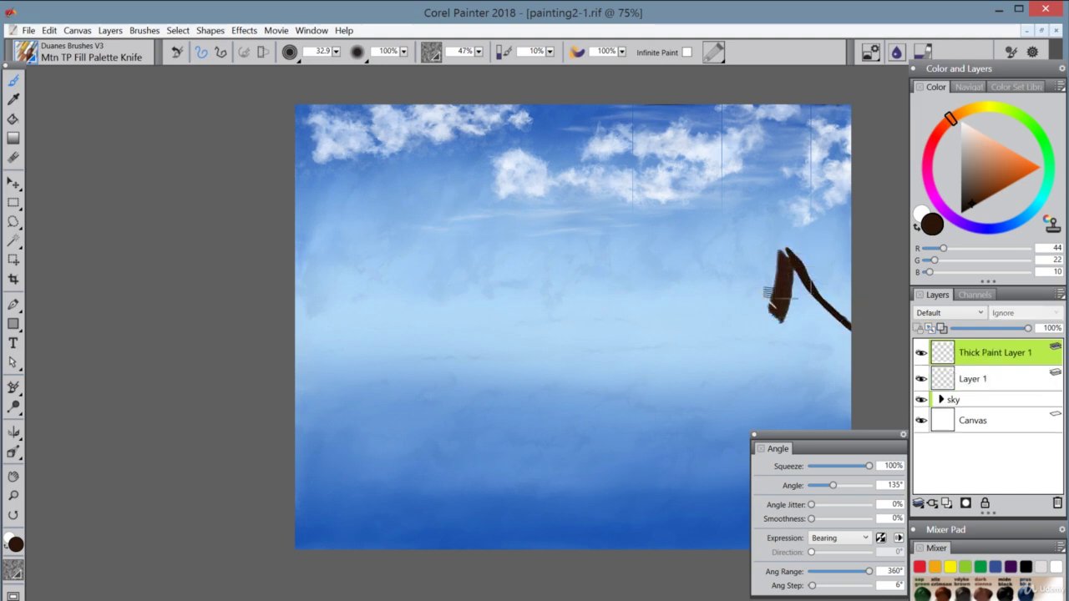
{"action": "mouse_move", "coordinate": [790, 251]}
{"action": "left_mouse_down"}
{"action": "mouse_move", "coordinate": [809, 284]}
{"action": "mouse_move", "coordinate": [817, 269]}
{"action": "mouse_move", "coordinate": [831, 311]}
{"action": "mouse_move", "coordinate": [836, 297]}
{"action": "mouse_move", "coordinate": [854, 315]}
{"action": "mouse_move", "coordinate": [823, 296]}
{"action": "mouse_move", "coordinate": [786, 321]}
{"action": "left_mouse_up"}
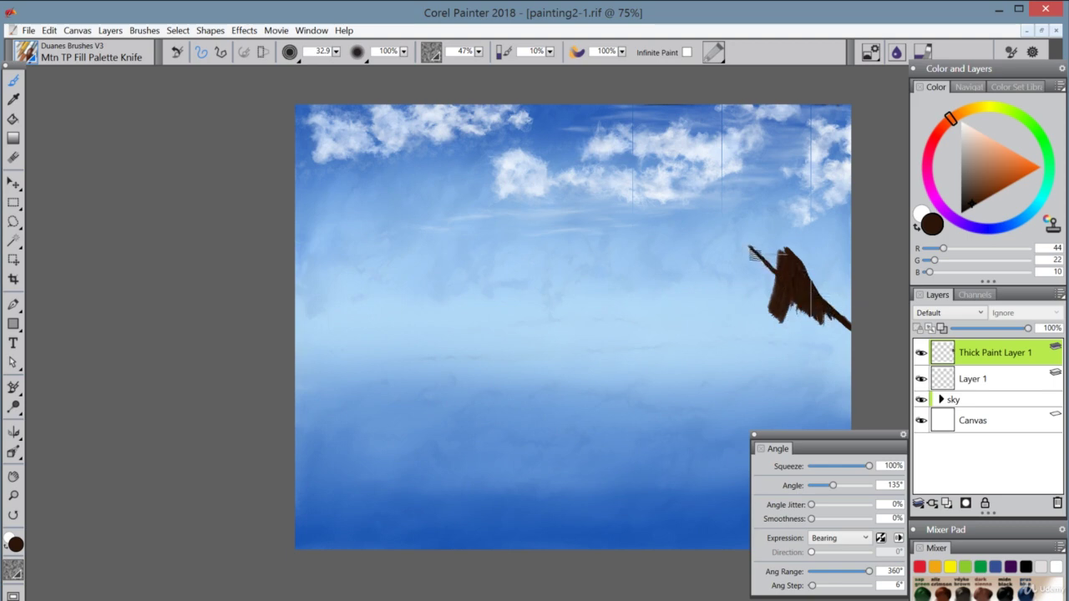
{"action": "left_click_drag", "start_coordinate": [746, 260], "coordinate": [783, 271]}
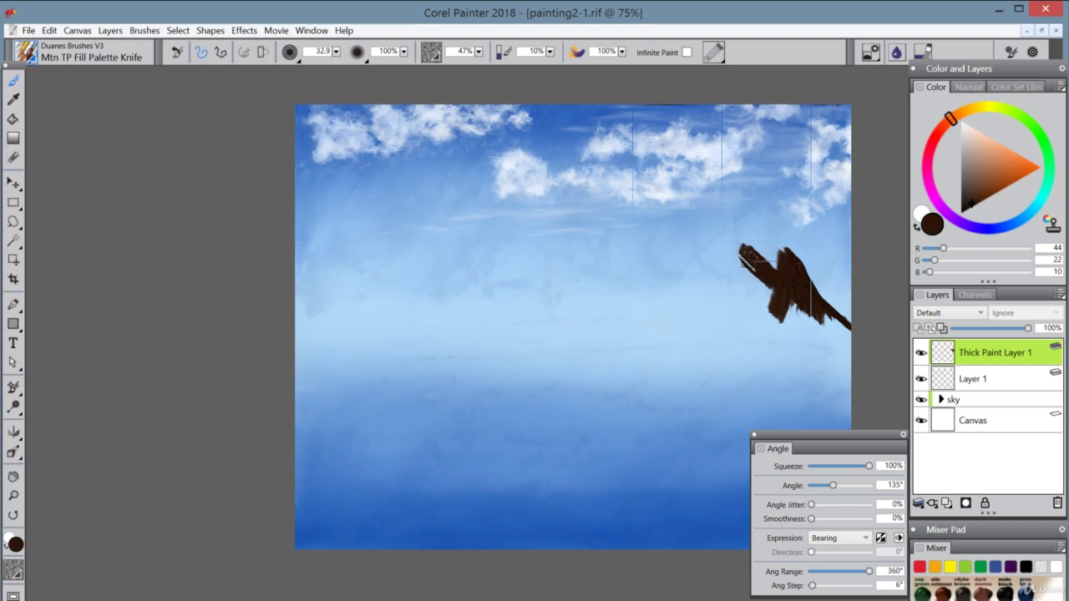
{"action": "mouse_move", "coordinate": [740, 262]}
{"action": "left_mouse_down"}
{"action": "mouse_move", "coordinate": [709, 249]}
{"action": "mouse_move", "coordinate": [705, 273]}
{"action": "mouse_move", "coordinate": [718, 266]}
{"action": "mouse_move", "coordinate": [763, 284]}
{"action": "mouse_move", "coordinate": [732, 309]}
{"action": "mouse_move", "coordinate": [774, 269]}
{"action": "mouse_move", "coordinate": [758, 305]}
{"action": "mouse_move", "coordinate": [717, 292]}
{"action": "mouse_move", "coordinate": [703, 306]}
{"action": "mouse_move", "coordinate": [721, 284]}
{"action": "mouse_move", "coordinate": [707, 252]}
{"action": "mouse_move", "coordinate": [655, 308]}
{"action": "mouse_move", "coordinate": [713, 269]}
{"action": "mouse_move", "coordinate": [689, 298]}
{"action": "mouse_move", "coordinate": [720, 288]}
{"action": "mouse_move", "coordinate": [746, 319]}
{"action": "left_mouse_up"}
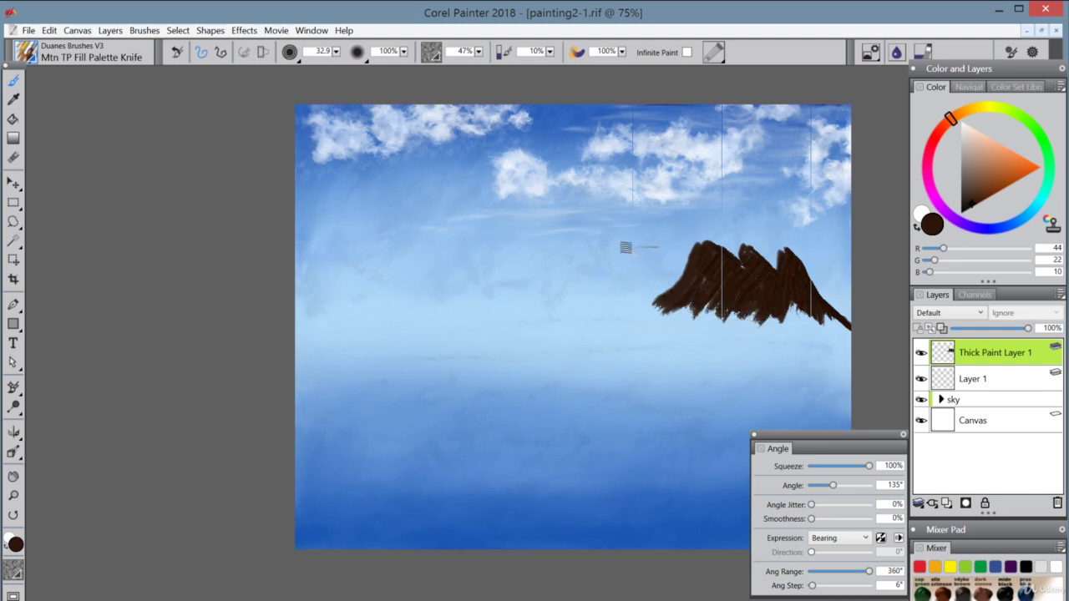
- Extend the dark brown range with the middle peaks, filling their slopes with downward palette knife strokes
{"action": "mouse_move", "coordinate": [611, 240]}
{"action": "left_mouse_down"}
{"action": "mouse_move", "coordinate": [699, 304]}
{"action": "mouse_move", "coordinate": [676, 262]}
{"action": "left_mouse_up"}
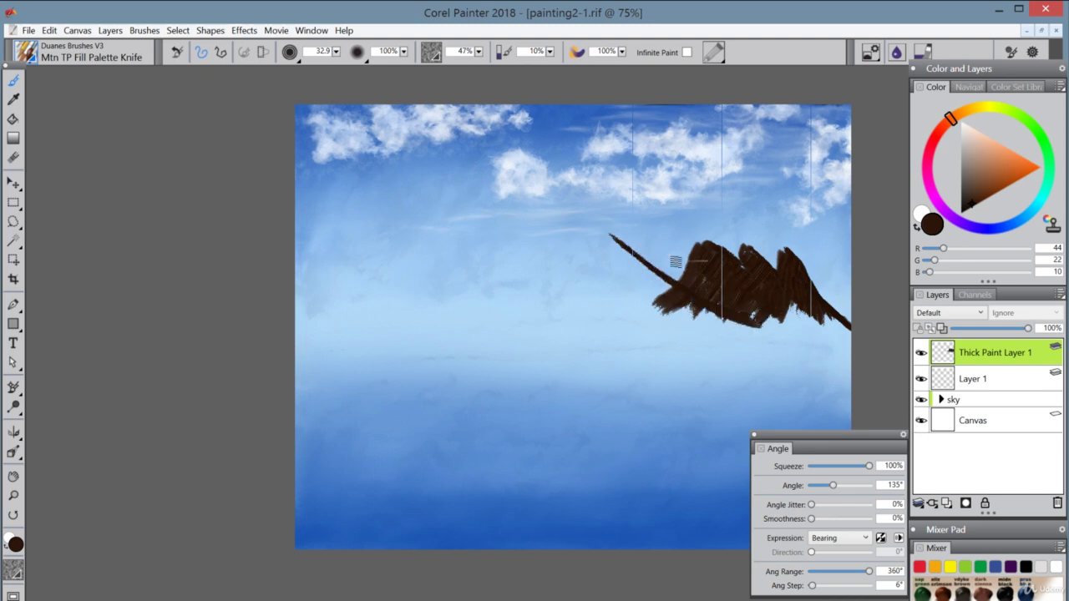
{"action": "mouse_move", "coordinate": [612, 240]}
{"action": "left_mouse_down"}
{"action": "mouse_move", "coordinate": [582, 262]}
{"action": "mouse_move", "coordinate": [598, 257]}
{"action": "mouse_move", "coordinate": [609, 269]}
{"action": "mouse_move", "coordinate": [612, 253]}
{"action": "mouse_move", "coordinate": [630, 276]}
{"action": "mouse_move", "coordinate": [627, 252]}
{"action": "mouse_move", "coordinate": [642, 264]}
{"action": "mouse_move", "coordinate": [629, 273]}
{"action": "mouse_move", "coordinate": [663, 276]}
{"action": "left_mouse_up"}
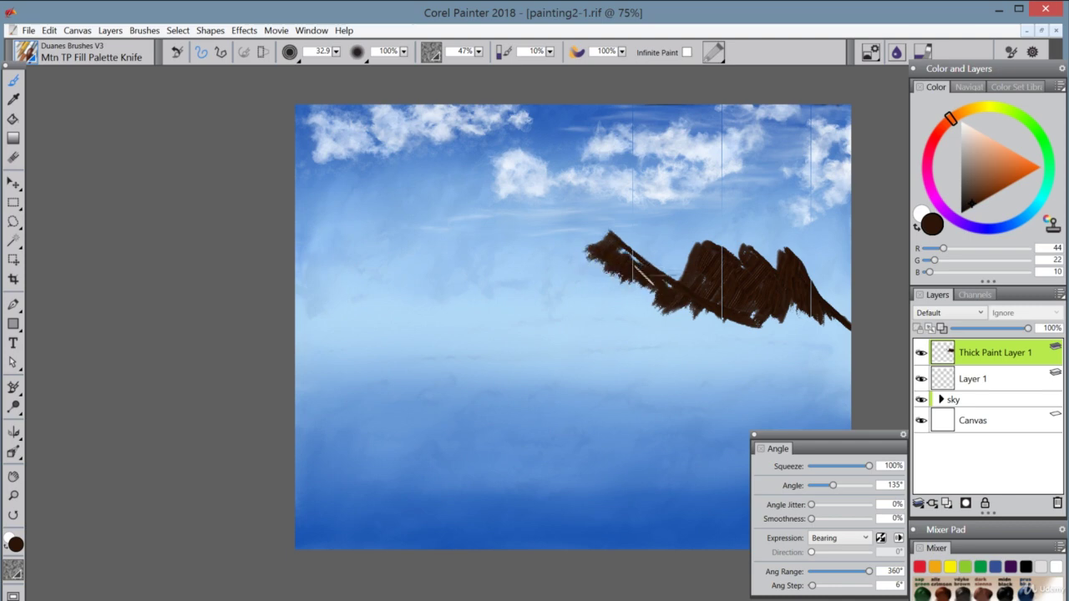
{"action": "mouse_move", "coordinate": [571, 247]}
{"action": "left_mouse_down"}
{"action": "mouse_move", "coordinate": [628, 256]}
{"action": "mouse_move", "coordinate": [643, 292]}
{"action": "mouse_move", "coordinate": [715, 298]}
{"action": "left_mouse_up"}
{"action": "mouse_move", "coordinate": [573, 238]}
{"action": "left_mouse_down"}
{"action": "mouse_move", "coordinate": [555, 260]}
{"action": "mouse_move", "coordinate": [592, 240]}
{"action": "mouse_move", "coordinate": [571, 260]}
{"action": "mouse_move", "coordinate": [576, 275]}
{"action": "mouse_move", "coordinate": [599, 259]}
{"action": "mouse_move", "coordinate": [579, 280]}
{"action": "mouse_move", "coordinate": [594, 286]}
{"action": "mouse_move", "coordinate": [618, 271]}
{"action": "mouse_move", "coordinate": [607, 296]}
{"action": "mouse_move", "coordinate": [622, 305]}
{"action": "mouse_move", "coordinate": [670, 293]}
{"action": "mouse_move", "coordinate": [642, 311]}
{"action": "mouse_move", "coordinate": [682, 332]}
{"action": "mouse_move", "coordinate": [665, 334]}
{"action": "mouse_move", "coordinate": [618, 303]}
{"action": "left_mouse_up"}
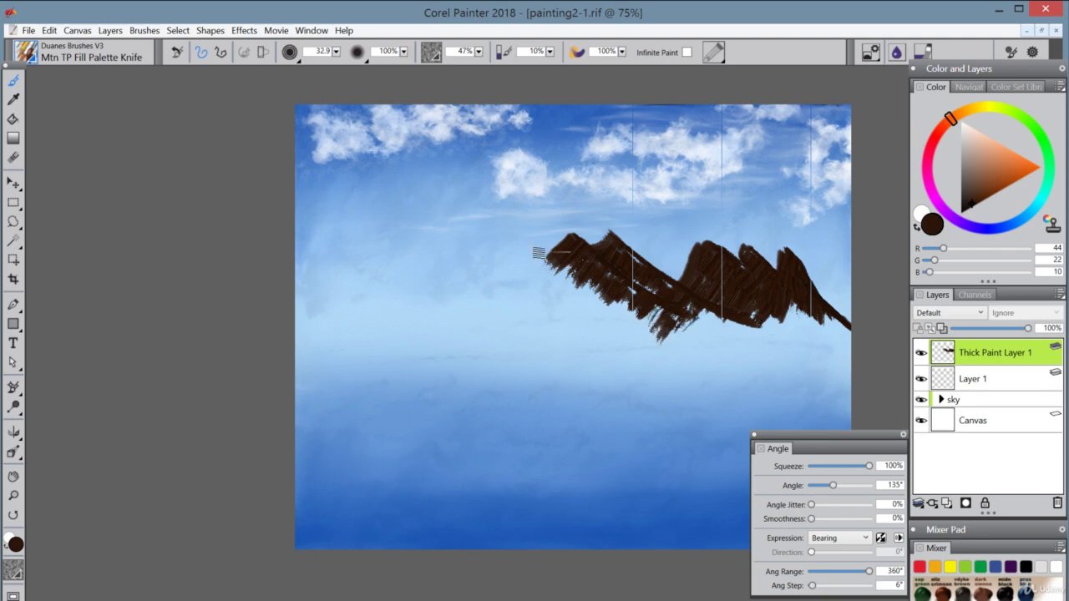
{"action": "mouse_move", "coordinate": [527, 243]}
{"action": "left_mouse_down"}
{"action": "mouse_move", "coordinate": [573, 282]}
{"action": "mouse_move", "coordinate": [628, 304]}
{"action": "left_mouse_up"}
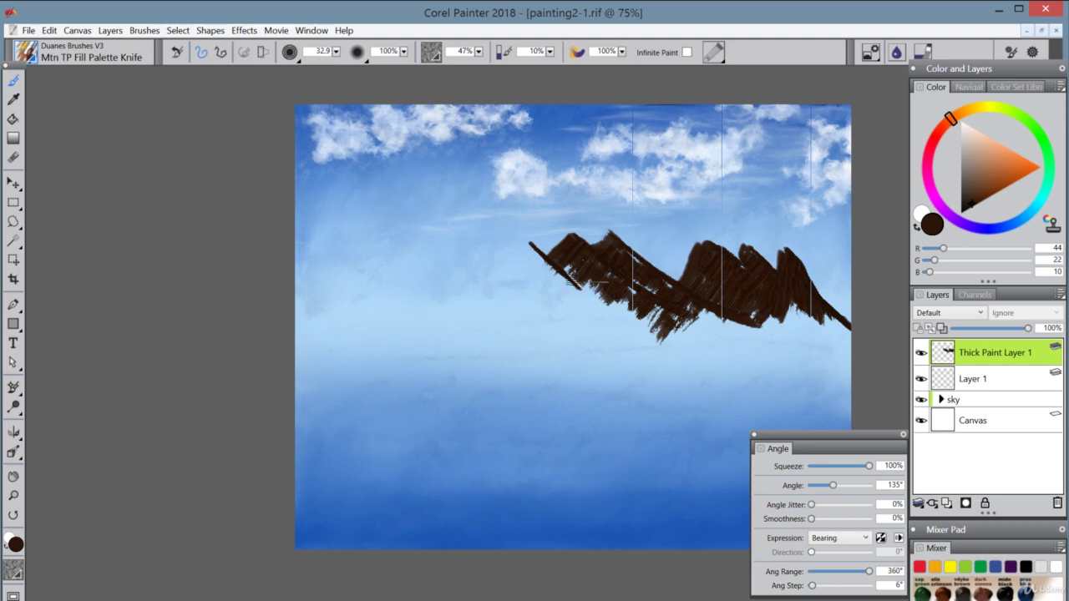
{"action": "mouse_move", "coordinate": [516, 226]}
{"action": "left_mouse_down"}
{"action": "mouse_move", "coordinate": [551, 261]}
{"action": "mouse_move", "coordinate": [507, 261]}
{"action": "mouse_move", "coordinate": [536, 294]}
{"action": "mouse_move", "coordinate": [618, 307]}
{"action": "mouse_move", "coordinate": [635, 294]}
{"action": "mouse_move", "coordinate": [611, 365]}
{"action": "left_mouse_up"}
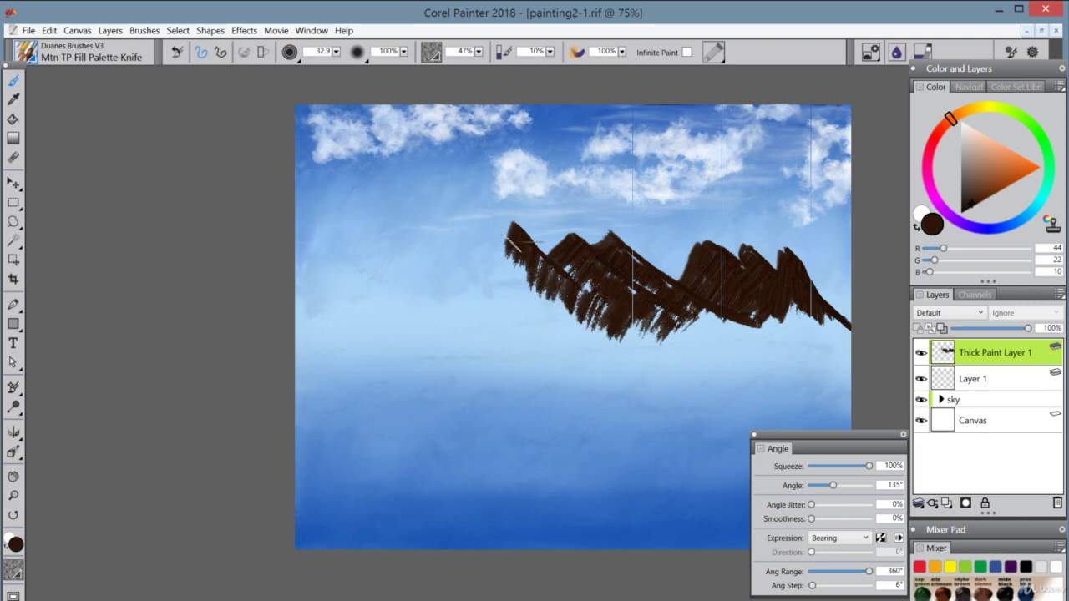
{"action": "mouse_move", "coordinate": [505, 241]}
{"action": "left_mouse_down"}
{"action": "mouse_move", "coordinate": [491, 266]}
{"action": "mouse_move", "coordinate": [465, 279]}
{"action": "mouse_move", "coordinate": [521, 243]}
{"action": "mouse_move", "coordinate": [486, 293]}
{"action": "mouse_move", "coordinate": [511, 239]}
{"action": "mouse_move", "coordinate": [427, 294]}
{"action": "mouse_move", "coordinate": [496, 293]}
{"action": "mouse_move", "coordinate": [503, 312]}
{"action": "mouse_move", "coordinate": [561, 284]}
{"action": "mouse_move", "coordinate": [544, 310]}
{"action": "mouse_move", "coordinate": [578, 335]}
{"action": "mouse_move", "coordinate": [567, 323]}
{"action": "mouse_move", "coordinate": [549, 338]}
{"action": "mouse_move", "coordinate": [582, 299]}
{"action": "mouse_move", "coordinate": [528, 320]}
{"action": "mouse_move", "coordinate": [600, 318]}
{"action": "mouse_move", "coordinate": [587, 342]}
{"action": "left_mouse_up"}
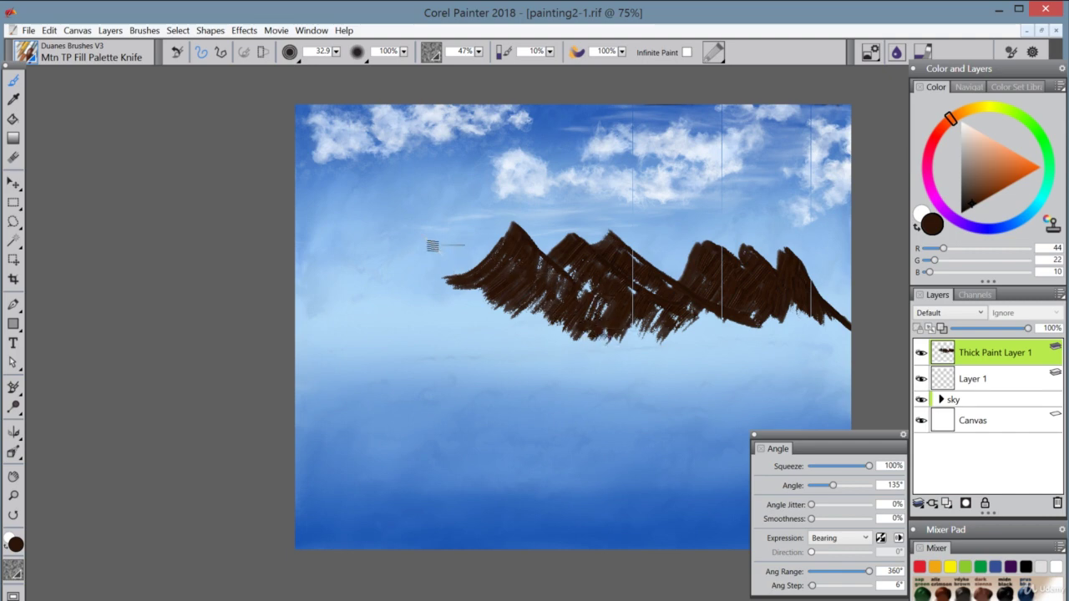
- Paint the tall leftmost peak and fill its slopes out to the canvas's left edge and across to the middle peaks
{"action": "mouse_move", "coordinate": [419, 245]}
{"action": "left_mouse_down"}
{"action": "mouse_move", "coordinate": [461, 290]}
{"action": "mouse_move", "coordinate": [584, 340]}
{"action": "left_mouse_up"}
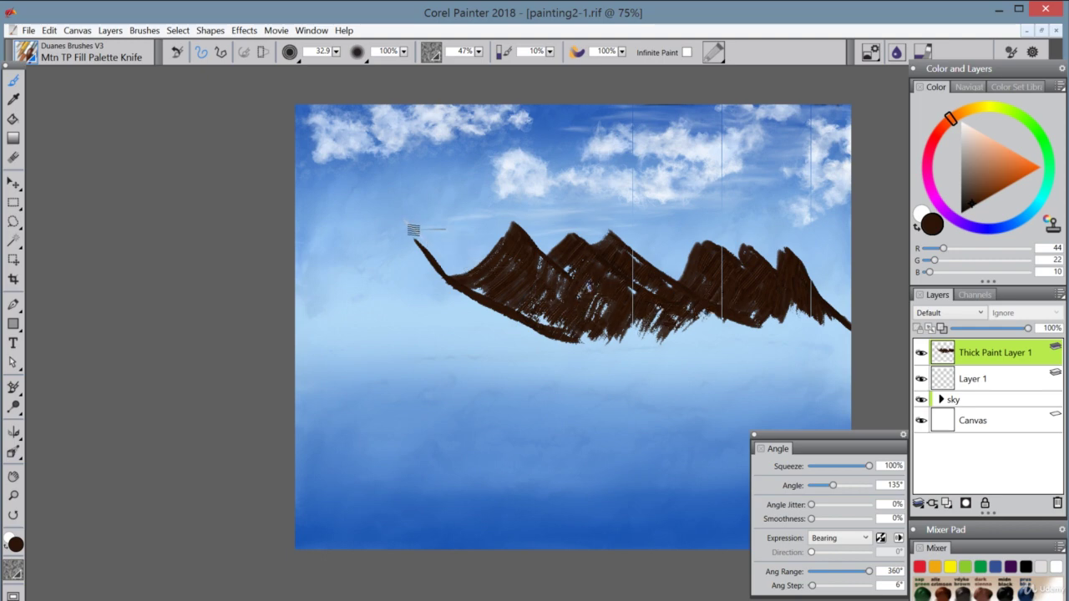
{"action": "left_click_drag", "start_coordinate": [401, 221], "coordinate": [450, 286]}
{"action": "mouse_move", "coordinate": [401, 219]}
{"action": "left_mouse_down"}
{"action": "mouse_move", "coordinate": [344, 277]}
{"action": "mouse_move", "coordinate": [393, 246]}
{"action": "mouse_move", "coordinate": [372, 278]}
{"action": "mouse_move", "coordinate": [395, 247]}
{"action": "mouse_move", "coordinate": [392, 273]}
{"action": "mouse_move", "coordinate": [413, 239]}
{"action": "mouse_move", "coordinate": [392, 265]}
{"action": "mouse_move", "coordinate": [412, 252]}
{"action": "mouse_move", "coordinate": [407, 268]}
{"action": "mouse_move", "coordinate": [421, 280]}
{"action": "mouse_move", "coordinate": [425, 266]}
{"action": "mouse_move", "coordinate": [445, 267]}
{"action": "mouse_move", "coordinate": [421, 302]}
{"action": "mouse_move", "coordinate": [446, 272]}
{"action": "mouse_move", "coordinate": [434, 321]}
{"action": "mouse_move", "coordinate": [450, 292]}
{"action": "mouse_move", "coordinate": [454, 332]}
{"action": "mouse_move", "coordinate": [480, 307]}
{"action": "mouse_move", "coordinate": [491, 315]}
{"action": "mouse_move", "coordinate": [490, 338]}
{"action": "mouse_move", "coordinate": [538, 355]}
{"action": "left_mouse_up"}
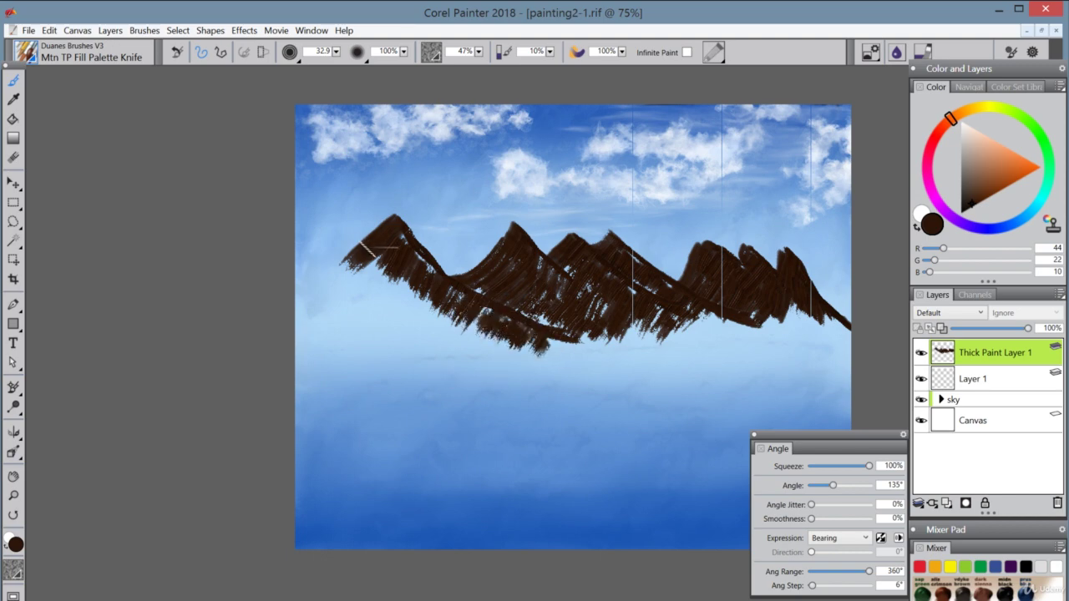
{"action": "left_click_drag", "start_coordinate": [363, 244], "coordinate": [297, 292]}
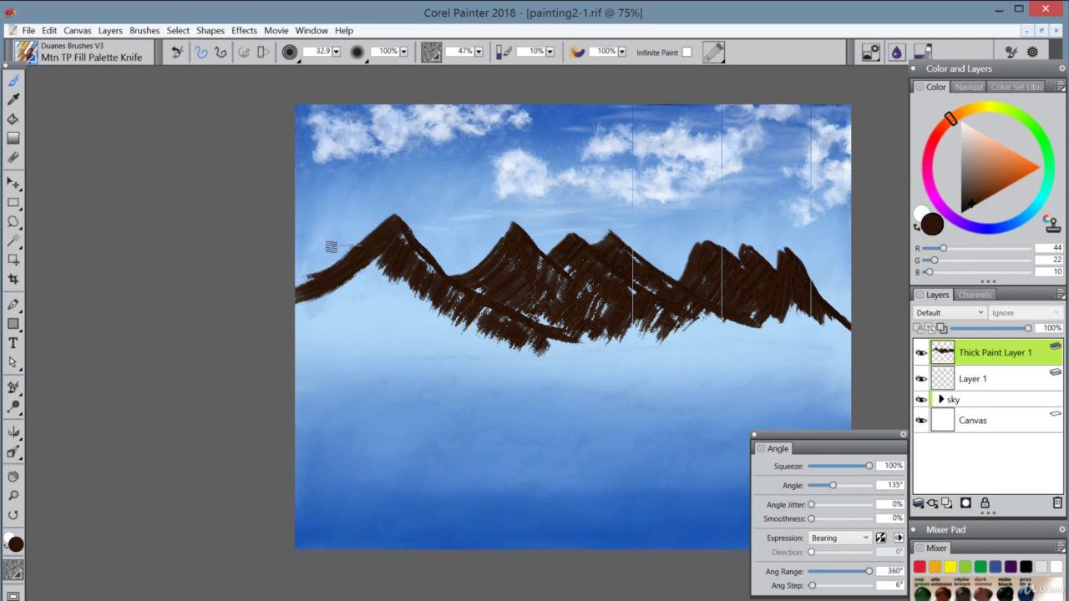
{"action": "mouse_move", "coordinate": [380, 258]}
{"action": "left_mouse_down"}
{"action": "mouse_move", "coordinate": [343, 292]}
{"action": "mouse_move", "coordinate": [328, 280]}
{"action": "mouse_move", "coordinate": [347, 290]}
{"action": "mouse_move", "coordinate": [357, 272]}
{"action": "mouse_move", "coordinate": [308, 331]}
{"action": "mouse_move", "coordinate": [410, 273]}
{"action": "mouse_move", "coordinate": [334, 327]}
{"action": "left_mouse_up"}
{"action": "left_click_drag", "start_coordinate": [414, 309], "coordinate": [322, 362]}
{"action": "left_click_drag", "start_coordinate": [429, 288], "coordinate": [327, 345]}
{"action": "left_click_drag", "start_coordinate": [455, 299], "coordinate": [357, 371]}
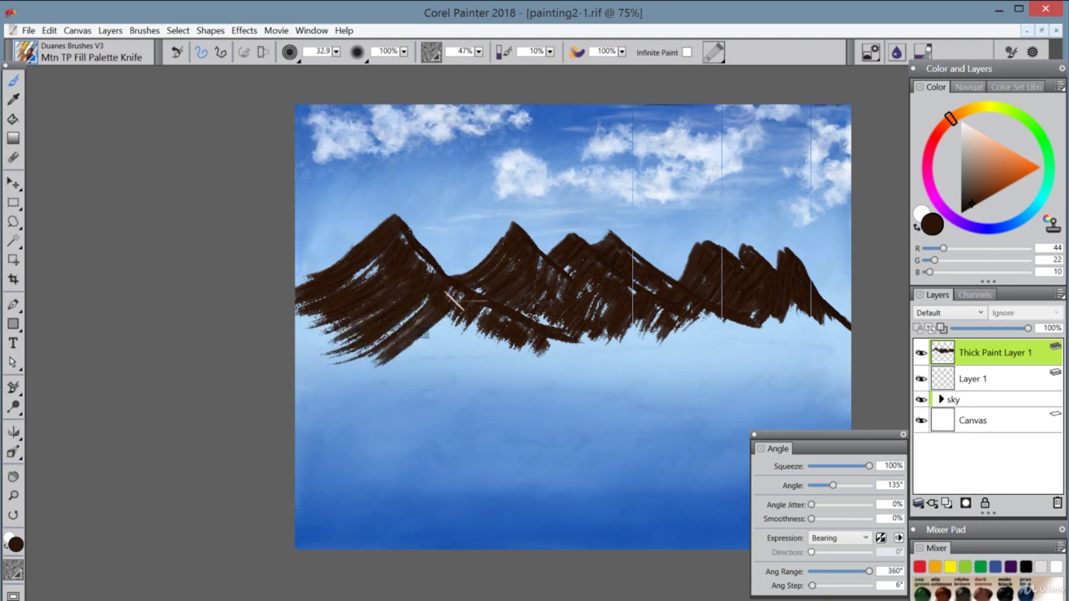
{"action": "left_click_drag", "start_coordinate": [487, 292], "coordinate": [411, 355]}
{"action": "mouse_move", "coordinate": [467, 319]}
{"action": "left_mouse_down"}
{"action": "mouse_move", "coordinate": [416, 358]}
{"action": "mouse_move", "coordinate": [453, 342]}
{"action": "mouse_move", "coordinate": [471, 351]}
{"action": "left_mouse_up"}
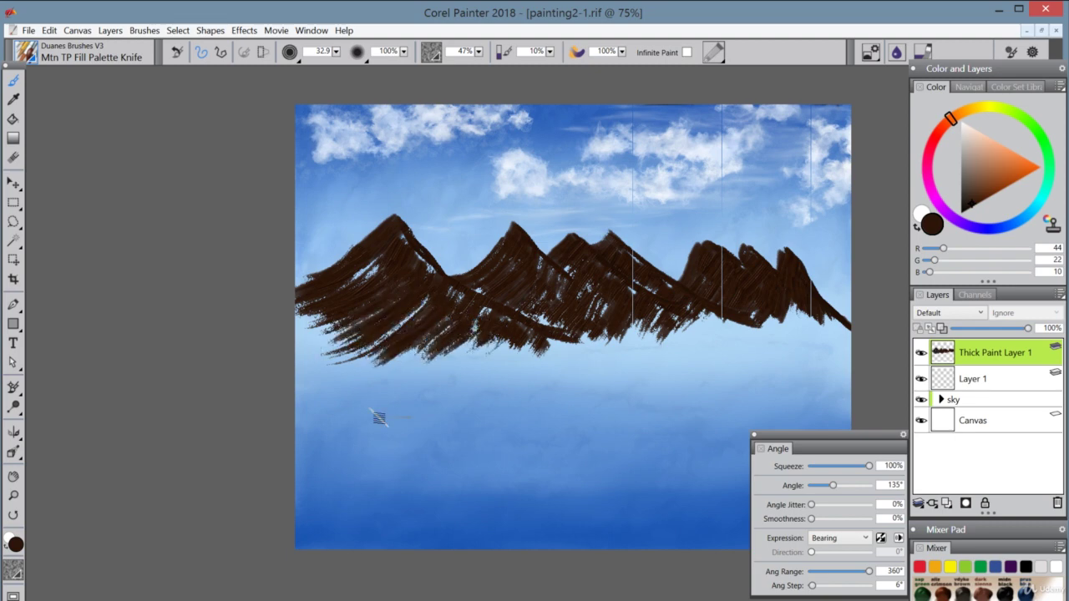
- Switch to the Mtn TP Blender brush and smooth the paint on the rightmost mountain peaks
{"action": "left_click", "coordinate": [25, 52]}
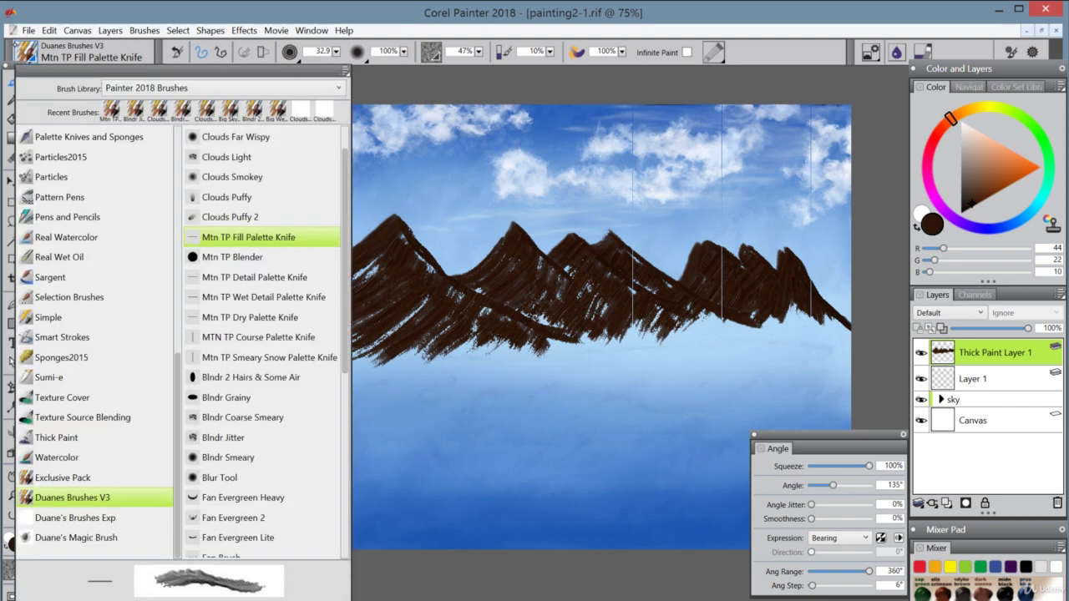
{"action": "left_click", "coordinate": [242, 256]}
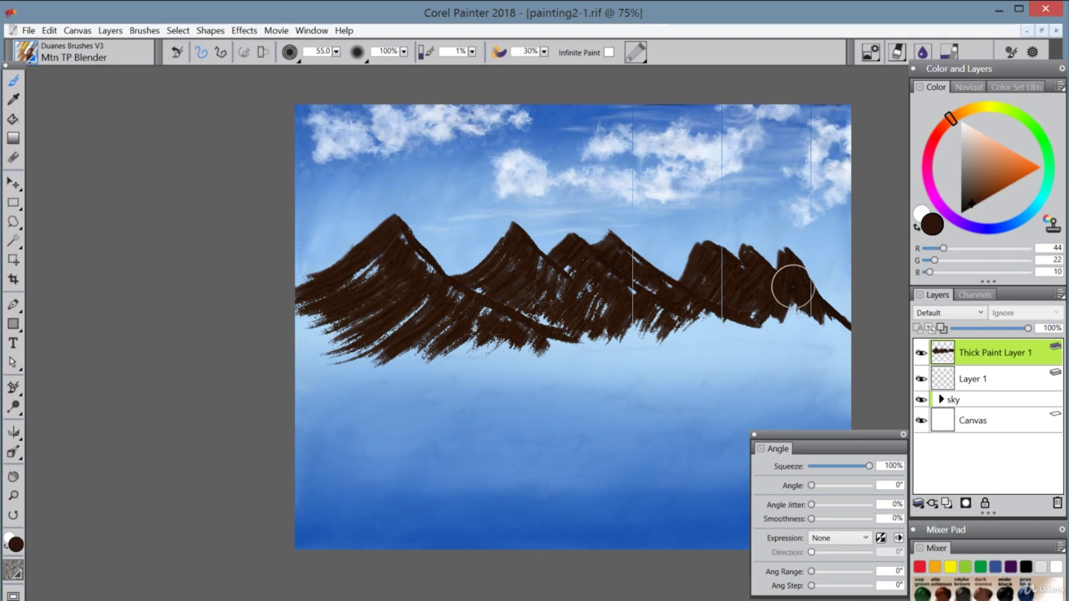
{"action": "left_click_drag", "start_coordinate": [793, 287], "coordinate": [848, 332]}
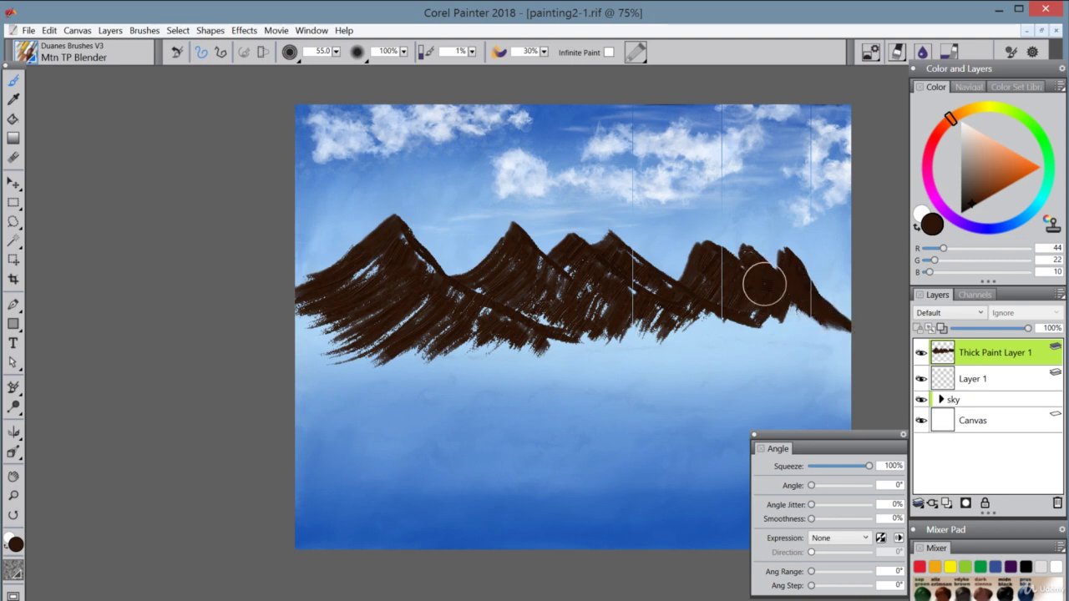
{"action": "left_click_drag", "start_coordinate": [763, 281], "coordinate": [826, 315]}
{"action": "left_click_drag", "start_coordinate": [749, 291], "coordinate": [826, 335]}
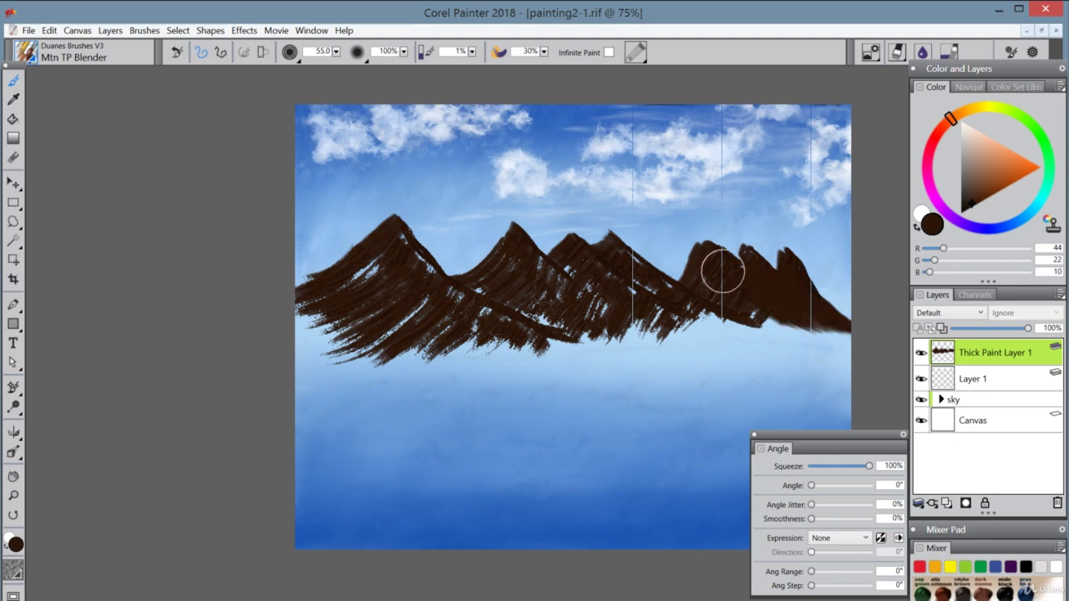
{"action": "left_click_drag", "start_coordinate": [723, 272], "coordinate": [796, 332]}
{"action": "left_click_drag", "start_coordinate": [709, 272], "coordinate": [770, 334]}
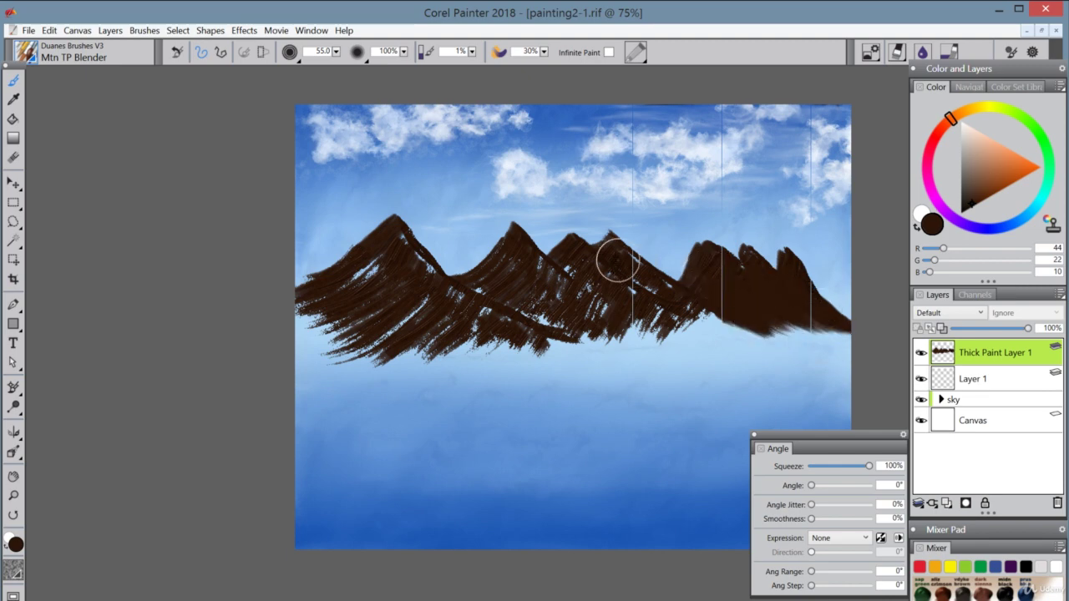
- Blend the right slope of the middle peaks and soften the base of the mountains on the right
{"action": "mouse_move", "coordinate": [616, 262]}
{"action": "left_mouse_down"}
{"action": "mouse_move", "coordinate": [666, 297]}
{"action": "mouse_move", "coordinate": [749, 332]}
{"action": "left_mouse_up"}
{"action": "left_click_drag", "start_coordinate": [623, 258], "coordinate": [749, 331]}
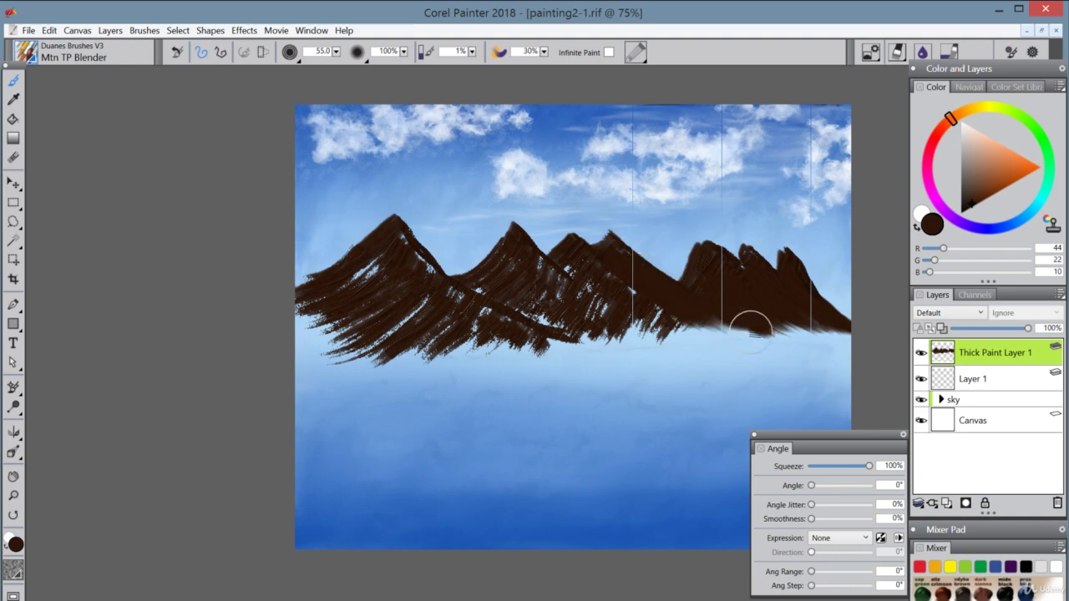
{"action": "left_click_drag", "start_coordinate": [576, 259], "coordinate": [690, 339]}
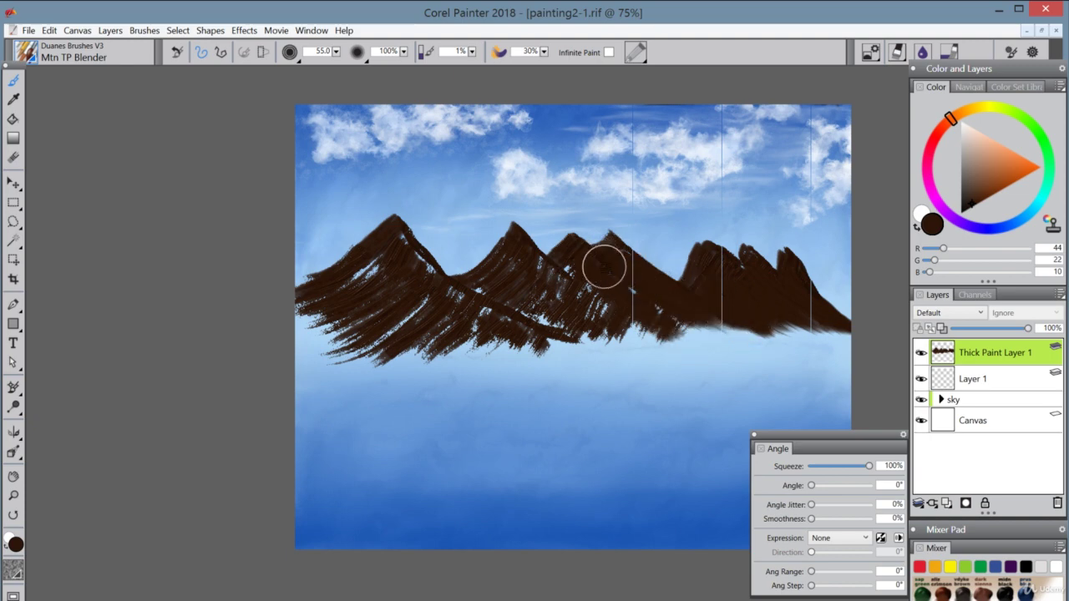
{"action": "mouse_move", "coordinate": [604, 262]}
{"action": "left_mouse_down"}
{"action": "mouse_move", "coordinate": [665, 318]}
{"action": "mouse_move", "coordinate": [727, 350]}
{"action": "left_mouse_up"}
{"action": "mouse_move", "coordinate": [687, 319]}
{"action": "left_mouse_down"}
{"action": "mouse_move", "coordinate": [723, 315]}
{"action": "mouse_move", "coordinate": [689, 290]}
{"action": "mouse_move", "coordinate": [788, 359]}
{"action": "left_mouse_up"}
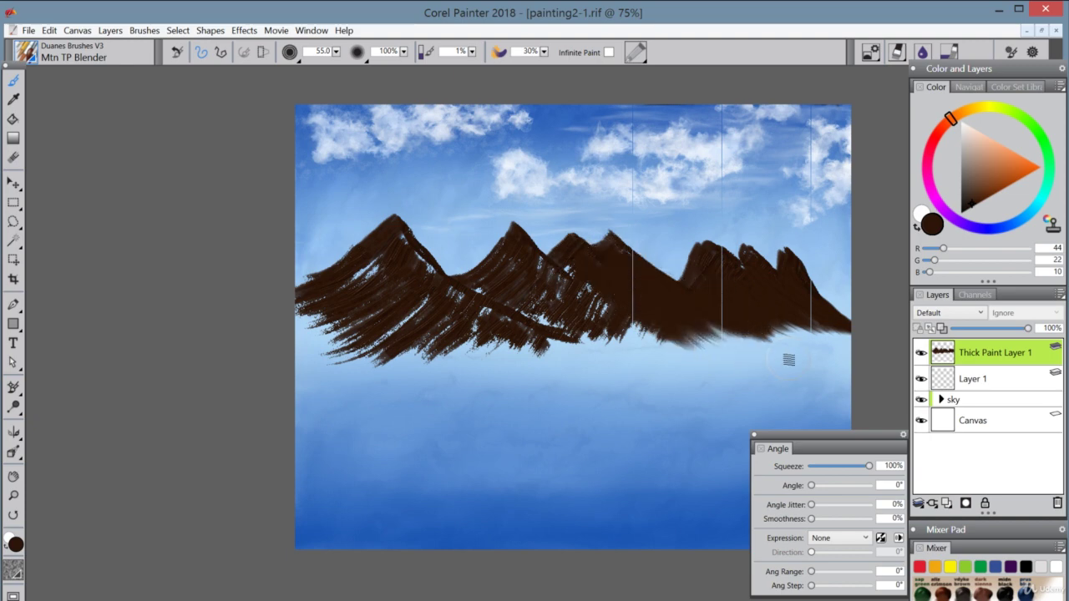
{"action": "mouse_move", "coordinate": [751, 293]}
{"action": "left_mouse_down"}
{"action": "mouse_move", "coordinate": [774, 312]}
{"action": "mouse_move", "coordinate": [821, 314]}
{"action": "left_mouse_up"}
{"action": "left_click_drag", "start_coordinate": [745, 267], "coordinate": [806, 323]}
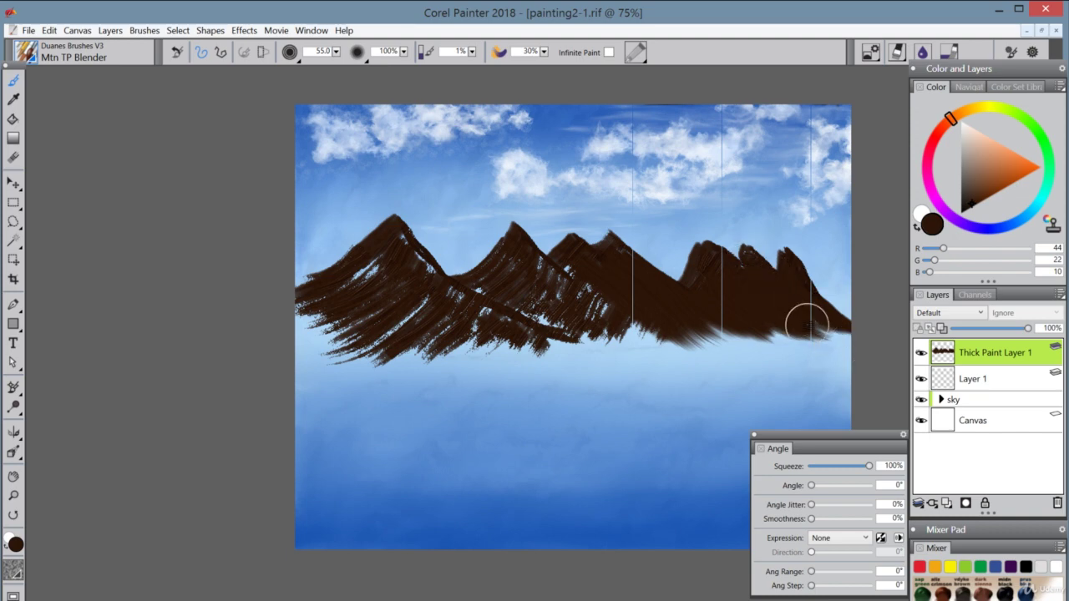
- Blend the remaining middle and left mountains into solid dark brown shapes with feathered lower edges
{"action": "left_click_drag", "start_coordinate": [554, 260], "coordinate": [652, 336]}
{"action": "mouse_move", "coordinate": [527, 245]}
{"action": "left_mouse_down"}
{"action": "mouse_move", "coordinate": [611, 336]}
{"action": "mouse_move", "coordinate": [529, 254]}
{"action": "mouse_move", "coordinate": [651, 348]}
{"action": "mouse_move", "coordinate": [511, 246]}
{"action": "mouse_move", "coordinate": [438, 289]}
{"action": "mouse_move", "coordinate": [492, 264]}
{"action": "mouse_move", "coordinate": [515, 271]}
{"action": "mouse_move", "coordinate": [454, 298]}
{"action": "mouse_move", "coordinate": [527, 274]}
{"action": "mouse_move", "coordinate": [489, 319]}
{"action": "mouse_move", "coordinate": [530, 289]}
{"action": "mouse_move", "coordinate": [541, 301]}
{"action": "mouse_move", "coordinate": [519, 310]}
{"action": "mouse_move", "coordinate": [562, 297]}
{"action": "mouse_move", "coordinate": [516, 337]}
{"action": "mouse_move", "coordinate": [566, 310]}
{"action": "mouse_move", "coordinate": [509, 379]}
{"action": "mouse_move", "coordinate": [530, 347]}
{"action": "mouse_move", "coordinate": [521, 295]}
{"action": "mouse_move", "coordinate": [607, 345]}
{"action": "mouse_move", "coordinate": [630, 339]}
{"action": "mouse_move", "coordinate": [498, 281]}
{"action": "mouse_move", "coordinate": [588, 337]}
{"action": "mouse_move", "coordinate": [461, 288]}
{"action": "mouse_move", "coordinate": [567, 359]}
{"action": "mouse_move", "coordinate": [576, 301]}
{"action": "mouse_move", "coordinate": [556, 318]}
{"action": "mouse_move", "coordinate": [614, 358]}
{"action": "mouse_move", "coordinate": [522, 294]}
{"action": "mouse_move", "coordinate": [389, 233]}
{"action": "mouse_move", "coordinate": [460, 307]}
{"action": "mouse_move", "coordinate": [539, 350]}
{"action": "mouse_move", "coordinate": [401, 238]}
{"action": "mouse_move", "coordinate": [505, 335]}
{"action": "mouse_move", "coordinate": [395, 252]}
{"action": "mouse_move", "coordinate": [404, 285]}
{"action": "mouse_move", "coordinate": [449, 332]}
{"action": "mouse_move", "coordinate": [386, 254]}
{"action": "mouse_move", "coordinate": [257, 304]}
{"action": "mouse_move", "coordinate": [386, 253]}
{"action": "mouse_move", "coordinate": [301, 299]}
{"action": "mouse_move", "coordinate": [379, 271]}
{"action": "mouse_move", "coordinate": [255, 344]}
{"action": "mouse_move", "coordinate": [404, 290]}
{"action": "mouse_move", "coordinate": [262, 364]}
{"action": "mouse_move", "coordinate": [414, 295]}
{"action": "mouse_move", "coordinate": [366, 327]}
{"action": "mouse_move", "coordinate": [377, 339]}
{"action": "mouse_move", "coordinate": [397, 324]}
{"action": "mouse_move", "coordinate": [372, 344]}
{"action": "mouse_move", "coordinate": [451, 305]}
{"action": "mouse_move", "coordinate": [332, 368]}
{"action": "mouse_move", "coordinate": [466, 317]}
{"action": "mouse_move", "coordinate": [393, 356]}
{"action": "mouse_move", "coordinate": [454, 299]}
{"action": "mouse_move", "coordinate": [372, 349]}
{"action": "mouse_move", "coordinate": [448, 329]}
{"action": "mouse_move", "coordinate": [472, 309]}
{"action": "mouse_move", "coordinate": [445, 400]}
{"action": "left_mouse_up"}
{"action": "mouse_move", "coordinate": [356, 298]}
{"action": "left_mouse_down"}
{"action": "mouse_move", "coordinate": [250, 360]}
{"action": "mouse_move", "coordinate": [253, 380]}
{"action": "left_mouse_up"}
{"action": "mouse_move", "coordinate": [366, 309]}
{"action": "left_mouse_down"}
{"action": "mouse_move", "coordinate": [195, 441]}
{"action": "mouse_move", "coordinate": [409, 248]}
{"action": "mouse_move", "coordinate": [472, 342]}
{"action": "mouse_move", "coordinate": [526, 376]}
{"action": "mouse_move", "coordinate": [426, 325]}
{"action": "mouse_move", "coordinate": [501, 303]}
{"action": "mouse_move", "coordinate": [565, 353]}
{"action": "mouse_move", "coordinate": [491, 344]}
{"action": "mouse_move", "coordinate": [548, 362]}
{"action": "mouse_move", "coordinate": [568, 275]}
{"action": "mouse_move", "coordinate": [652, 300]}
{"action": "mouse_move", "coordinate": [612, 249]}
{"action": "left_mouse_up"}
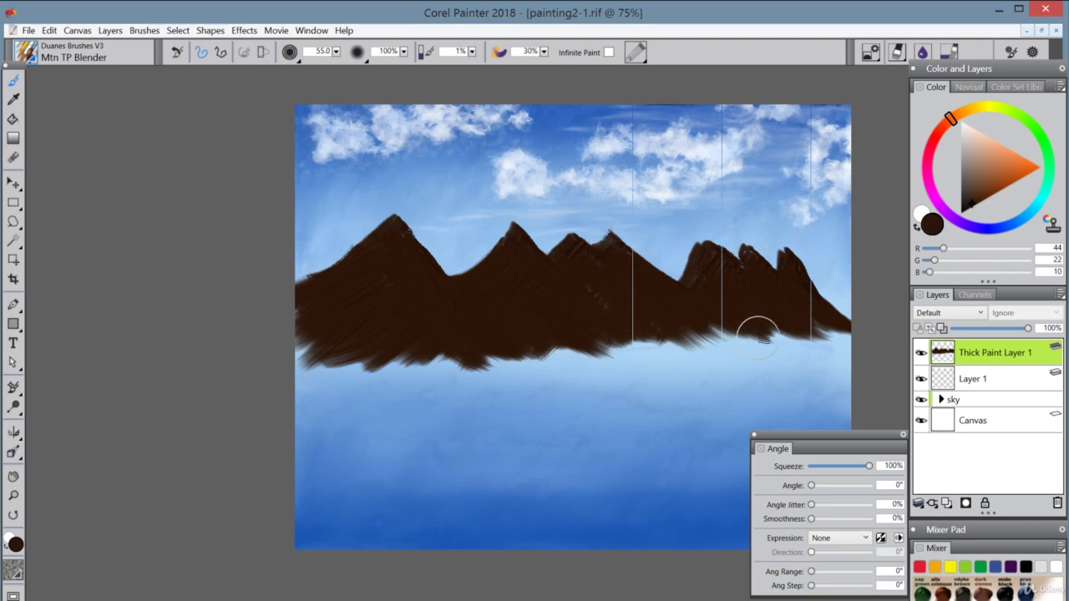
{"action": "mouse_move", "coordinate": [796, 289]}
{"action": "left_mouse_down"}
{"action": "mouse_move", "coordinate": [863, 339]}
{"action": "mouse_move", "coordinate": [741, 312]}
{"action": "mouse_move", "coordinate": [763, 360]}
{"action": "mouse_move", "coordinate": [620, 291]}
{"action": "mouse_move", "coordinate": [664, 349]}
{"action": "mouse_move", "coordinate": [523, 351]}
{"action": "mouse_move", "coordinate": [440, 306]}
{"action": "mouse_move", "coordinate": [481, 358]}
{"action": "mouse_move", "coordinate": [433, 355]}
{"action": "mouse_move", "coordinate": [345, 312]}
{"action": "mouse_move", "coordinate": [159, 484]}
{"action": "mouse_move", "coordinate": [231, 339]}
{"action": "mouse_move", "coordinate": [399, 253]}
{"action": "left_mouse_up"}
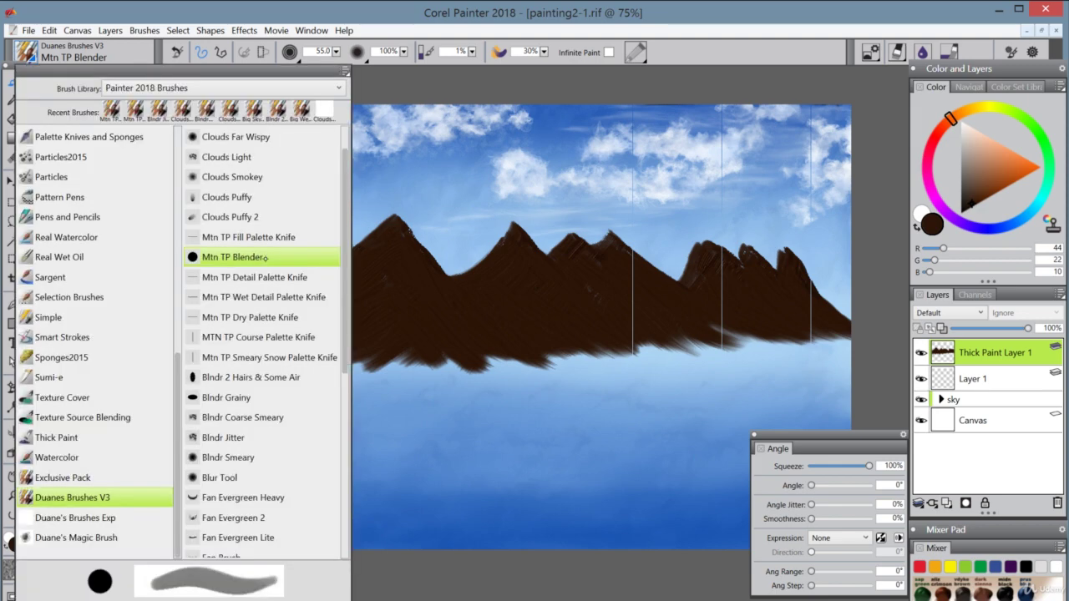
- Add a new layer and soften the whole mountain base into mist with the Blndr 2 Hairs & Some Air brush
{"action": "left_click", "coordinate": [271, 377]}
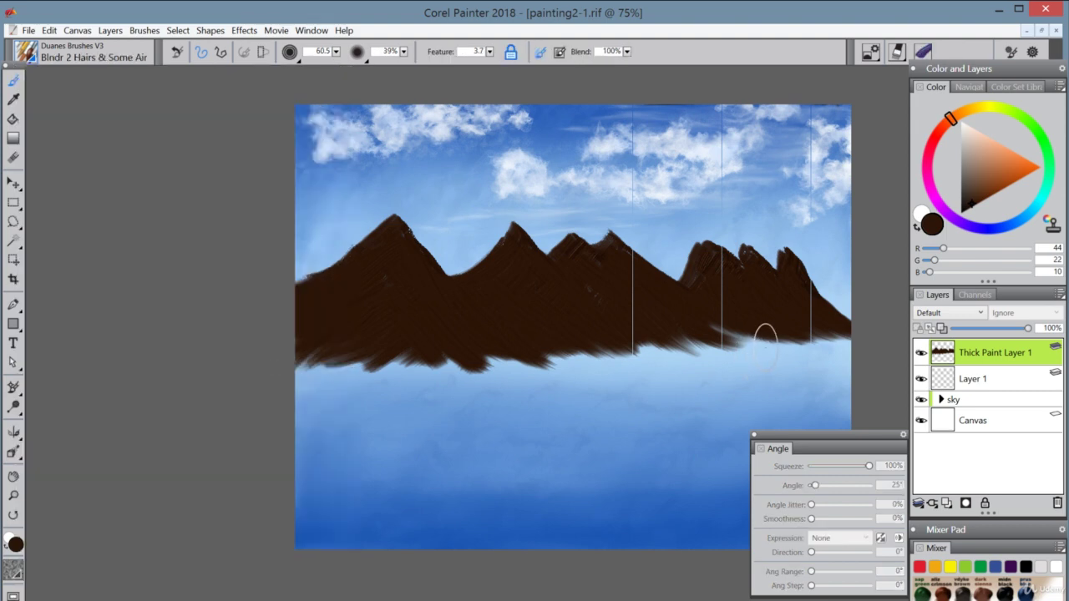
{"action": "key", "text": "ctrl+shift+n"}
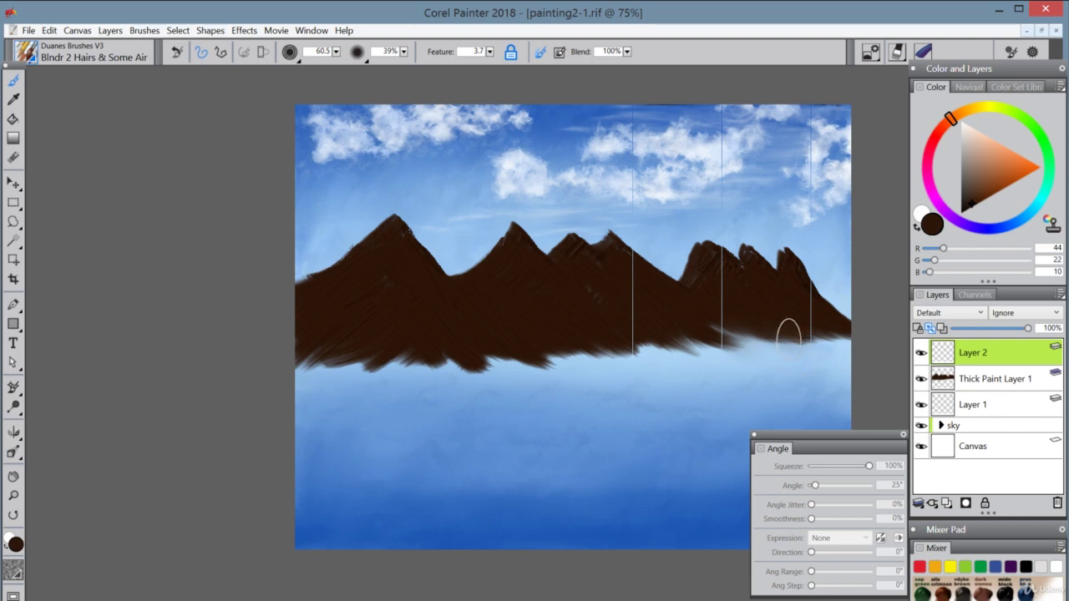
{"action": "mouse_move", "coordinate": [788, 332]}
{"action": "left_mouse_down"}
{"action": "mouse_move", "coordinate": [844, 357]}
{"action": "mouse_move", "coordinate": [828, 329]}
{"action": "mouse_move", "coordinate": [849, 348]}
{"action": "mouse_move", "coordinate": [819, 327]}
{"action": "mouse_move", "coordinate": [831, 342]}
{"action": "mouse_move", "coordinate": [832, 329]}
{"action": "mouse_move", "coordinate": [847, 351]}
{"action": "mouse_move", "coordinate": [789, 321]}
{"action": "mouse_move", "coordinate": [711, 331]}
{"action": "mouse_move", "coordinate": [734, 359]}
{"action": "mouse_move", "coordinate": [696, 350]}
{"action": "mouse_move", "coordinate": [675, 371]}
{"action": "mouse_move", "coordinate": [646, 334]}
{"action": "mouse_move", "coordinate": [611, 342]}
{"action": "mouse_move", "coordinate": [627, 360]}
{"action": "mouse_move", "coordinate": [598, 345]}
{"action": "mouse_move", "coordinate": [605, 368]}
{"action": "mouse_move", "coordinate": [571, 373]}
{"action": "mouse_move", "coordinate": [547, 360]}
{"action": "mouse_move", "coordinate": [539, 371]}
{"action": "mouse_move", "coordinate": [506, 343]}
{"action": "mouse_move", "coordinate": [509, 374]}
{"action": "mouse_move", "coordinate": [447, 350]}
{"action": "mouse_move", "coordinate": [457, 368]}
{"action": "mouse_move", "coordinate": [434, 384]}
{"action": "mouse_move", "coordinate": [408, 358]}
{"action": "mouse_move", "coordinate": [404, 371]}
{"action": "mouse_move", "coordinate": [400, 344]}
{"action": "mouse_move", "coordinate": [335, 379]}
{"action": "mouse_move", "coordinate": [325, 353]}
{"action": "mouse_move", "coordinate": [297, 371]}
{"action": "mouse_move", "coordinate": [282, 364]}
{"action": "mouse_move", "coordinate": [250, 421]}
{"action": "mouse_move", "coordinate": [323, 360]}
{"action": "mouse_move", "coordinate": [288, 388]}
{"action": "mouse_move", "coordinate": [347, 387]}
{"action": "mouse_move", "coordinate": [416, 343]}
{"action": "mouse_move", "coordinate": [426, 360]}
{"action": "mouse_move", "coordinate": [373, 370]}
{"action": "mouse_move", "coordinate": [498, 364]}
{"action": "mouse_move", "coordinate": [444, 372]}
{"action": "mouse_move", "coordinate": [445, 349]}
{"action": "mouse_move", "coordinate": [507, 363]}
{"action": "mouse_move", "coordinate": [572, 354]}
{"action": "mouse_move", "coordinate": [333, 362]}
{"action": "mouse_move", "coordinate": [654, 367]}
{"action": "mouse_move", "coordinate": [643, 352]}
{"action": "mouse_move", "coordinate": [314, 363]}
{"action": "mouse_move", "coordinate": [794, 341]}
{"action": "mouse_move", "coordinate": [334, 368]}
{"action": "mouse_move", "coordinate": [601, 341]}
{"action": "mouse_move", "coordinate": [747, 342]}
{"action": "mouse_move", "coordinate": [279, 368]}
{"action": "mouse_move", "coordinate": [837, 342]}
{"action": "left_mouse_up"}
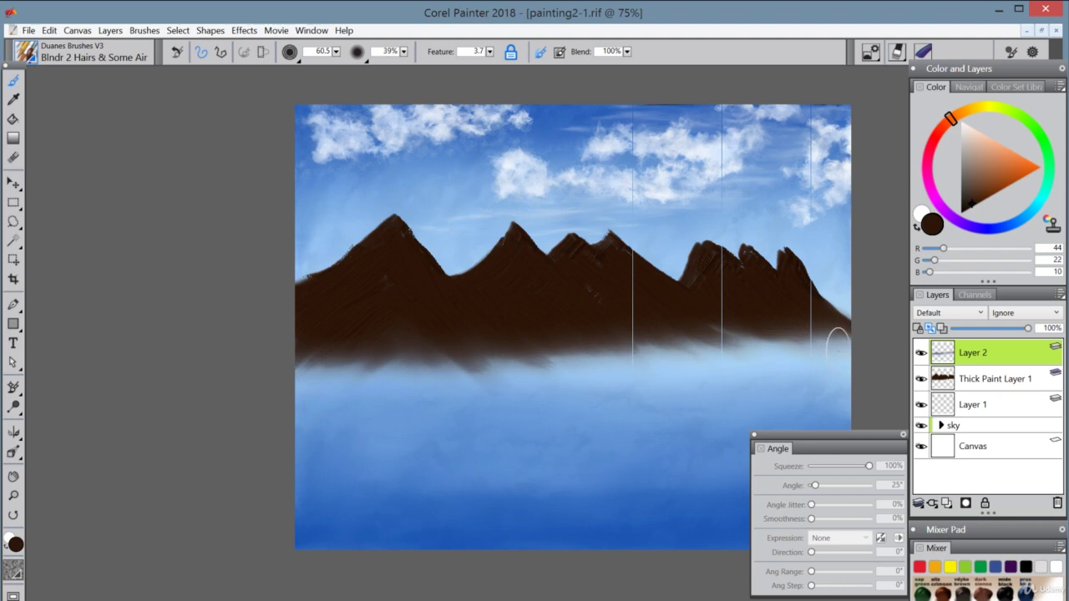
- Delete the empty Layer 1 beneath the mountain layer
{"action": "left_click", "coordinate": [994, 405]}
{"action": "double_click", "coordinate": [993, 404]}
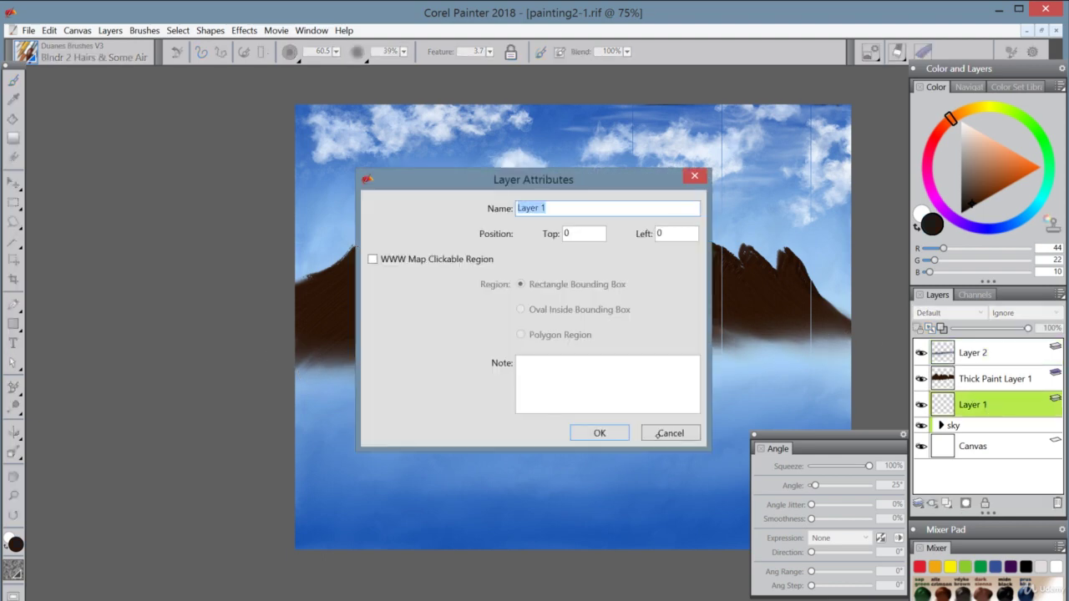
{"action": "left_click", "coordinate": [671, 433]}
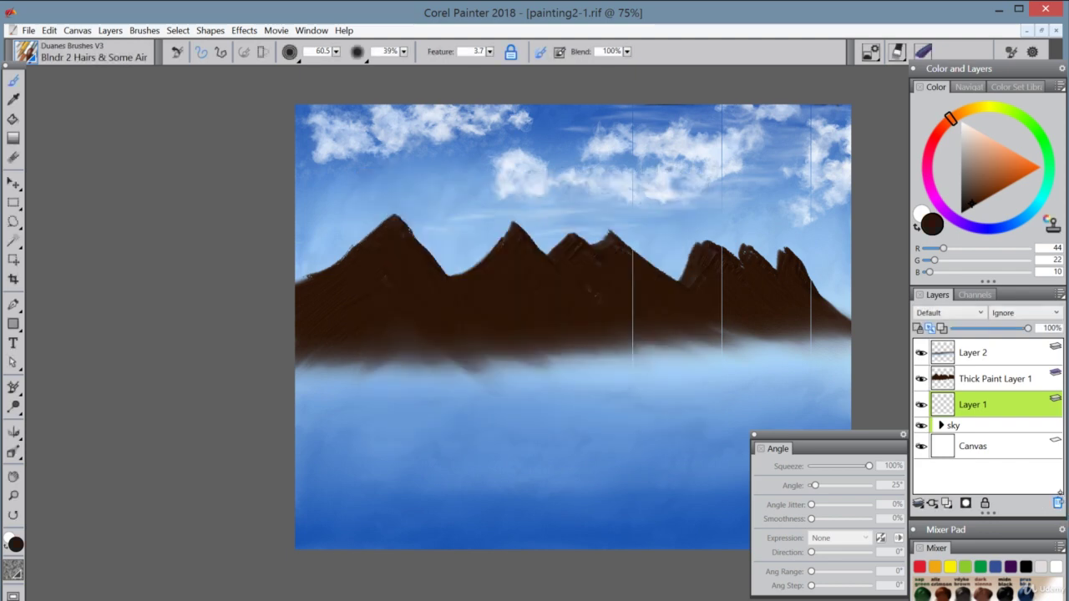
{"action": "left_click", "coordinate": [1057, 502]}
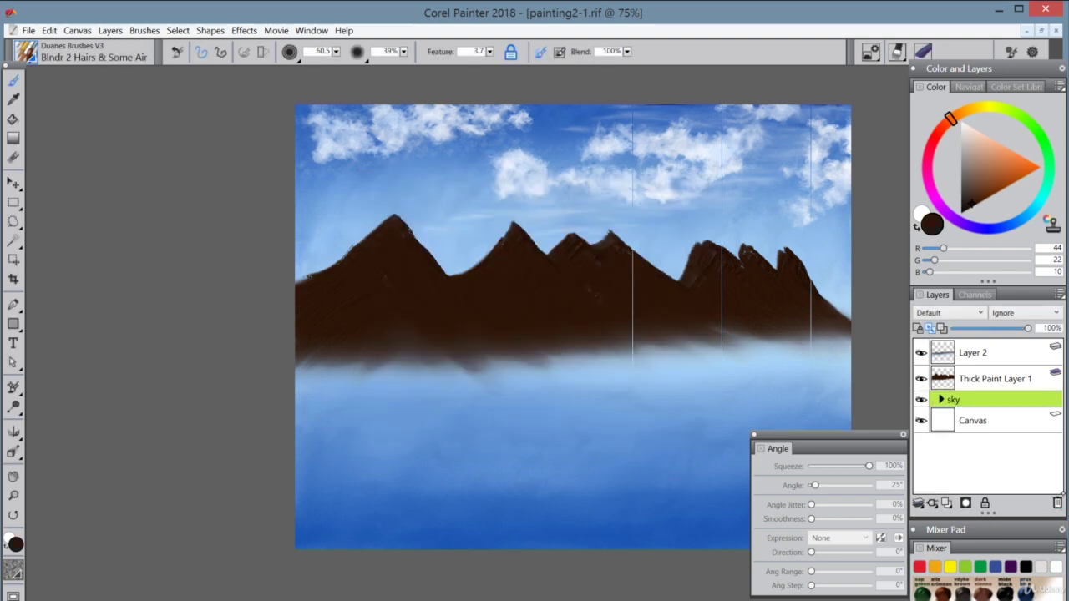
- Rename Thick Paint Layer 1 to mtn
{"action": "left_click", "coordinate": [984, 378]}
{"action": "left_click", "coordinate": [984, 379]}
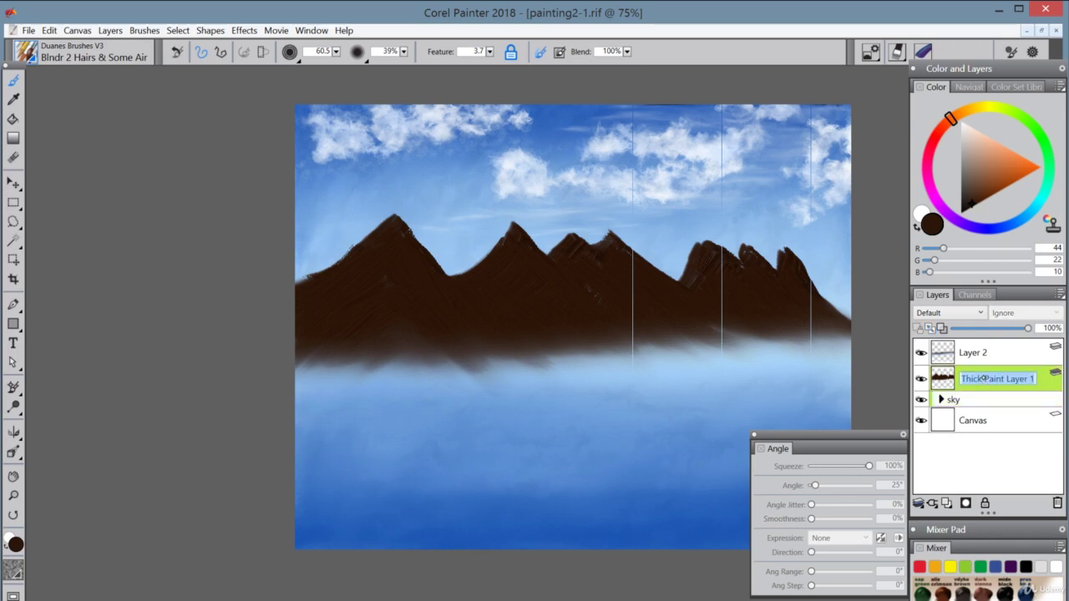
{"action": "type", "text": "mtn"}
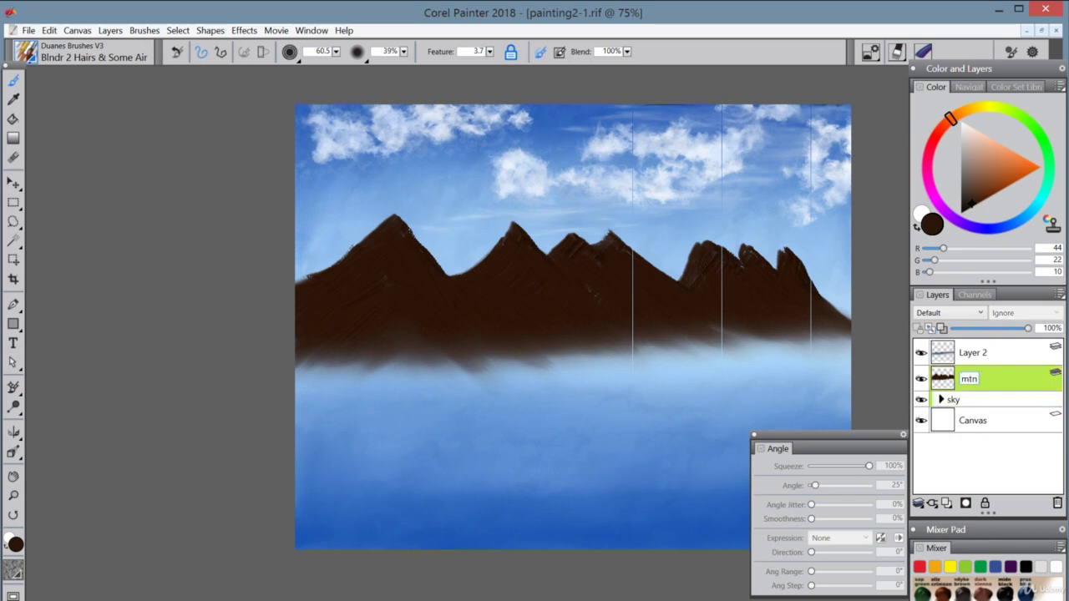
- Complete the mountain layer's name as mtn base and rename Layer 2 to blnd
{"action": "type", "text": " base"}
{"action": "key", "text": "Return"}
{"action": "left_click", "coordinate": [977, 353]}
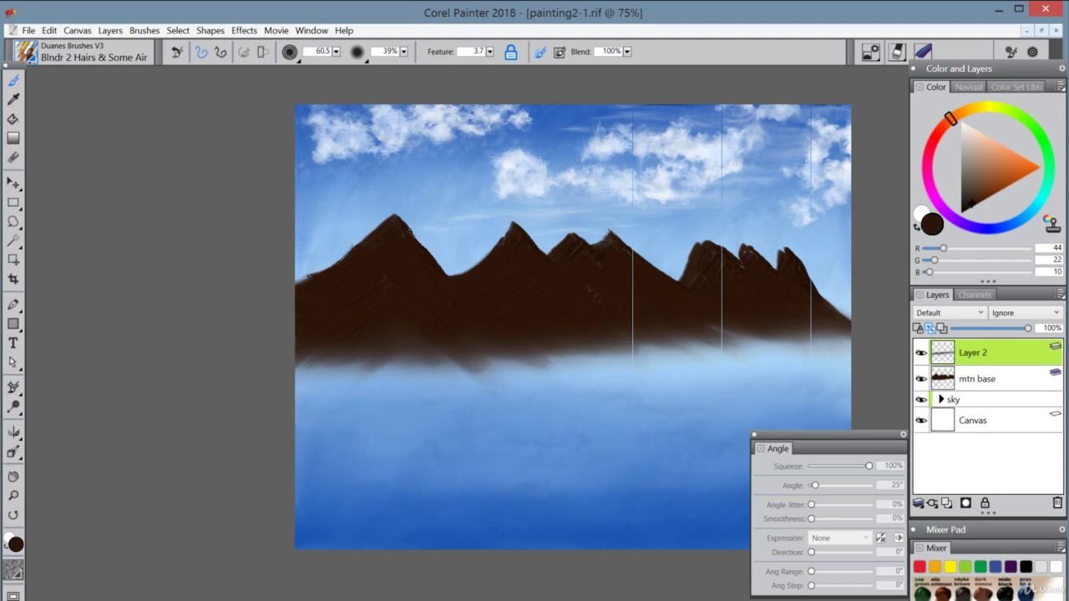
{"action": "double_click", "coordinate": [974, 352]}
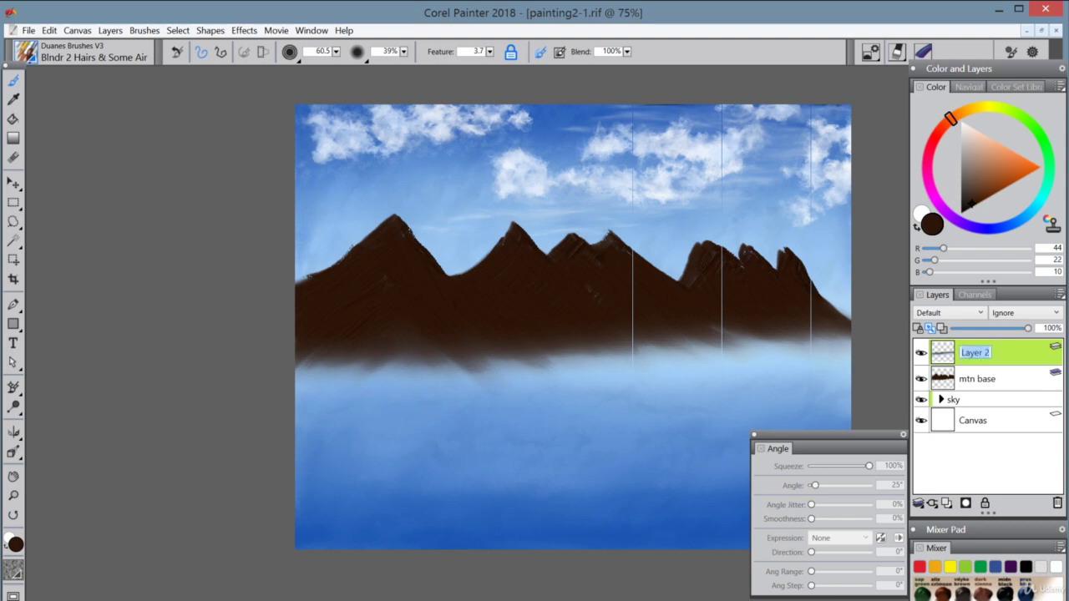
{"action": "type", "text": "blnd"}
{"action": "key", "text": "Return"}
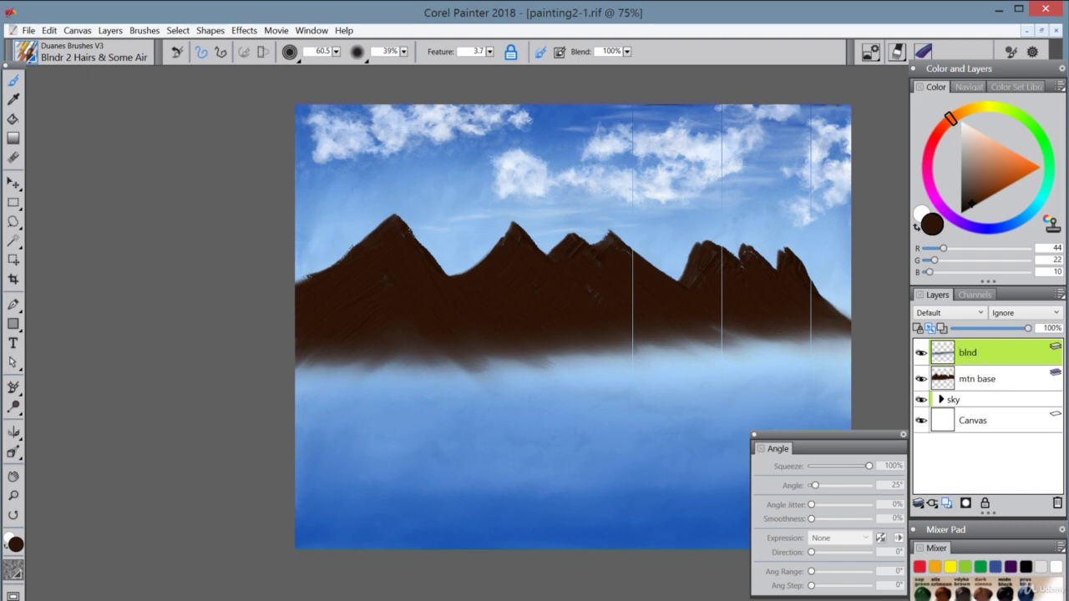
- Add a new layer above blnd and choose the Mtn TP Detail Palette Knife brush from Duanes Brushes V3
{"action": "key", "text": "ctrl+shift+n"}
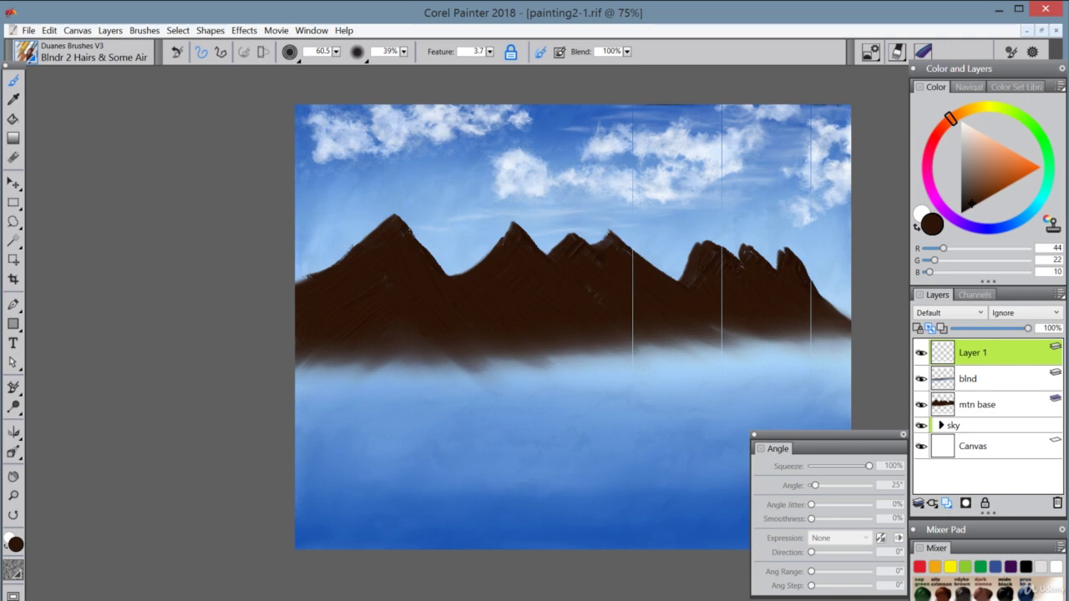
{"action": "left_click", "coordinate": [23, 52]}
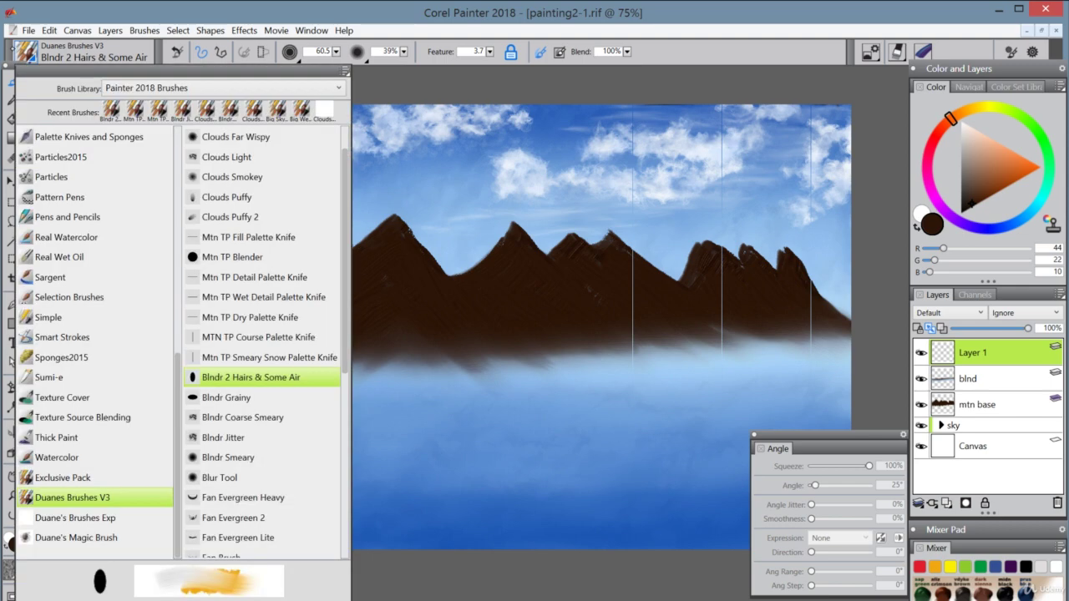
{"action": "left_click", "coordinate": [267, 277]}
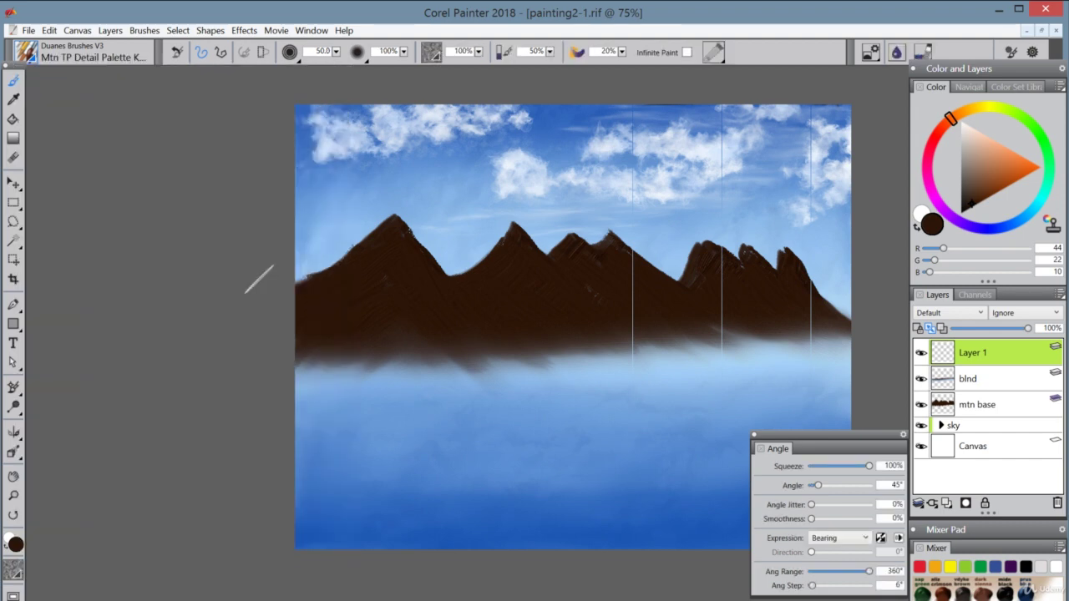
- Set the palette knife's brush size to 35.9 and its angle to 90°
{"action": "left_click", "coordinate": [336, 52]}
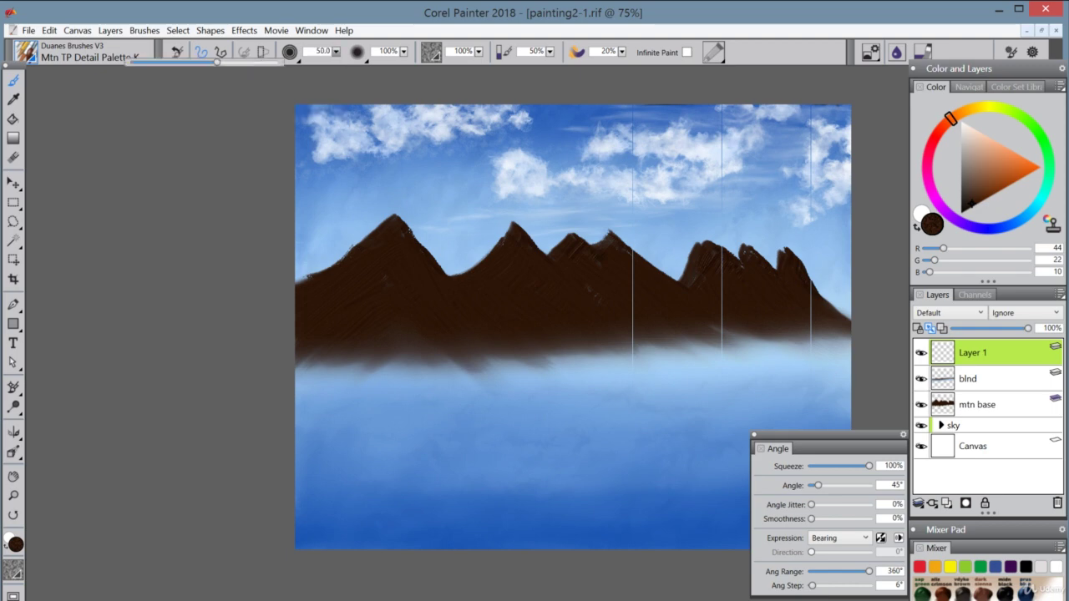
{"action": "left_click_drag", "start_coordinate": [221, 62], "coordinate": [210, 61]}
{"action": "left_click", "coordinate": [237, 142]}
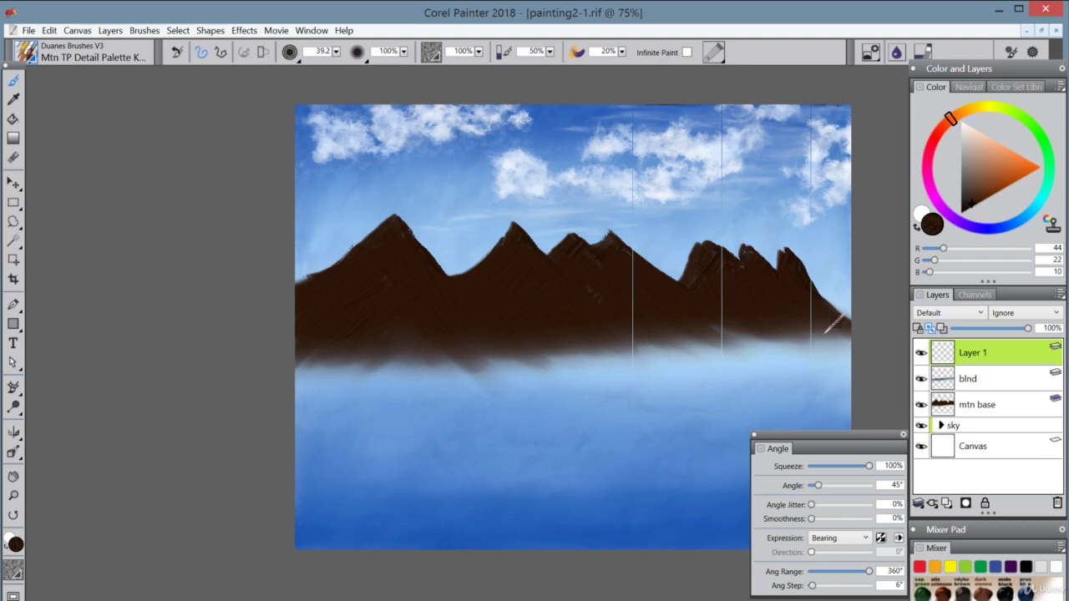
{"action": "left_click", "coordinate": [335, 51]}
{"action": "left_click_drag", "start_coordinate": [216, 61], "coordinate": [213, 61]}
{"action": "left_click", "coordinate": [892, 485]}
{"action": "key", "text": "Return"}
- Try a dark reddish-brown stroke (RGB 88, 36, 6) on the rightmost peak and undo it
{"action": "left_click", "coordinate": [987, 195]}
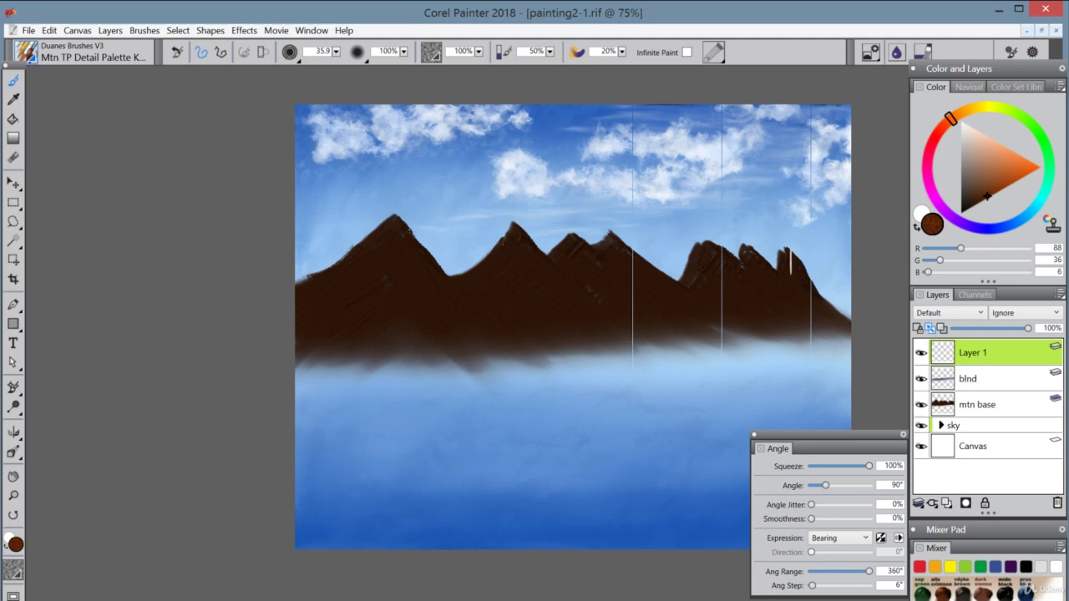
{"action": "left_click", "coordinate": [794, 265]}
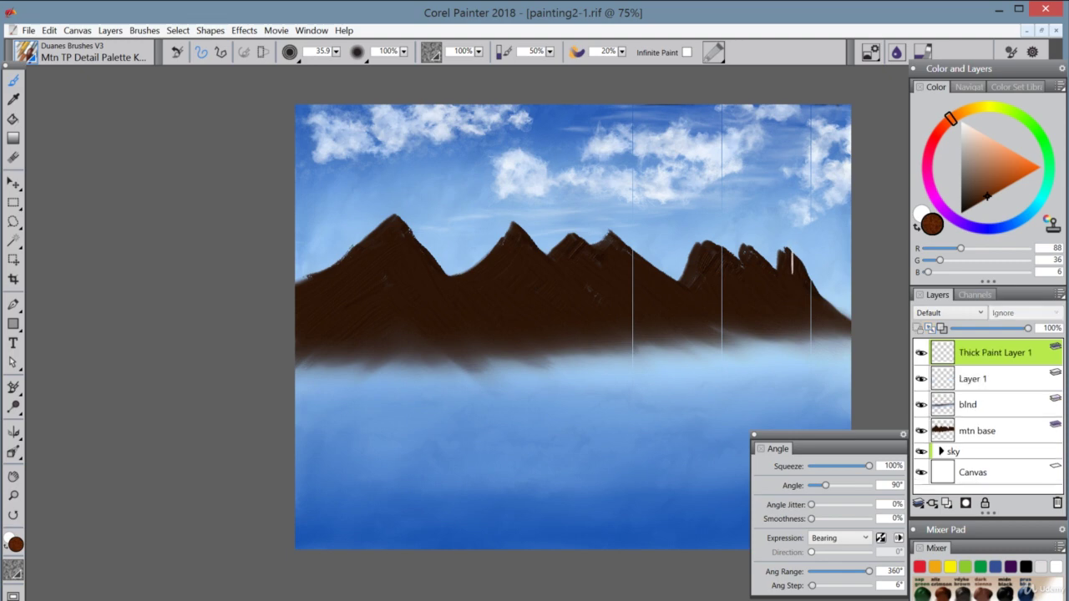
{"action": "mouse_move", "coordinate": [795, 266]}
{"action": "left_mouse_down"}
{"action": "mouse_move", "coordinate": [786, 247]}
{"action": "mouse_move", "coordinate": [798, 269]}
{"action": "left_mouse_up"}
{"action": "key", "text": "ctrl+z"}
- Set the colour to light tan (RGB 213, 153, 117) and paint the right slope of the rightmost peak
{"action": "left_click", "coordinate": [996, 185]}
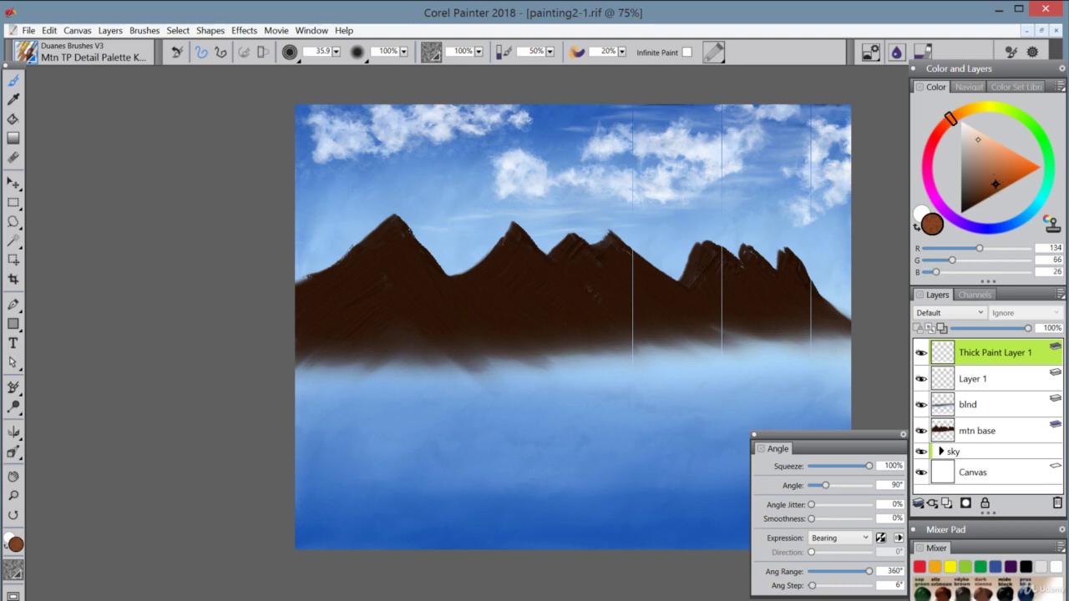
{"action": "mouse_move", "coordinate": [995, 185]}
{"action": "left_mouse_down"}
{"action": "mouse_move", "coordinate": [982, 139]}
{"action": "mouse_move", "coordinate": [992, 153]}
{"action": "left_mouse_up"}
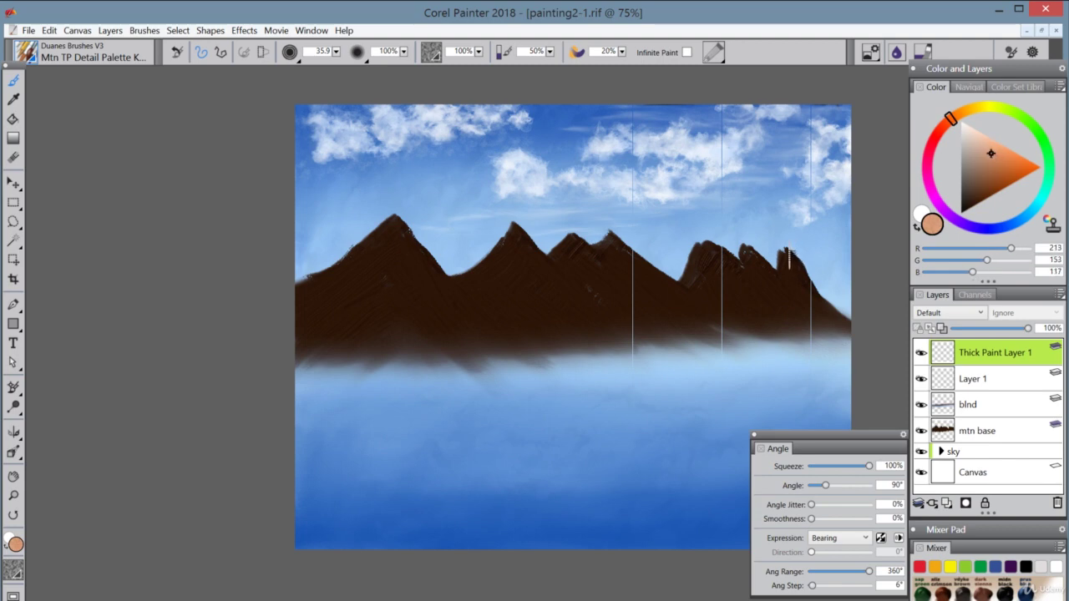
{"action": "mouse_move", "coordinate": [793, 264]}
{"action": "left_mouse_down"}
{"action": "mouse_move", "coordinate": [803, 294]}
{"action": "mouse_move", "coordinate": [815, 291]}
{"action": "mouse_move", "coordinate": [826, 313]}
{"action": "mouse_move", "coordinate": [815, 290]}
{"action": "mouse_move", "coordinate": [836, 318]}
{"action": "mouse_move", "coordinate": [816, 288]}
{"action": "mouse_move", "coordinate": [797, 288]}
{"action": "mouse_move", "coordinate": [808, 285]}
{"action": "mouse_move", "coordinate": [793, 269]}
{"action": "mouse_move", "coordinate": [810, 300]}
{"action": "left_mouse_up"}
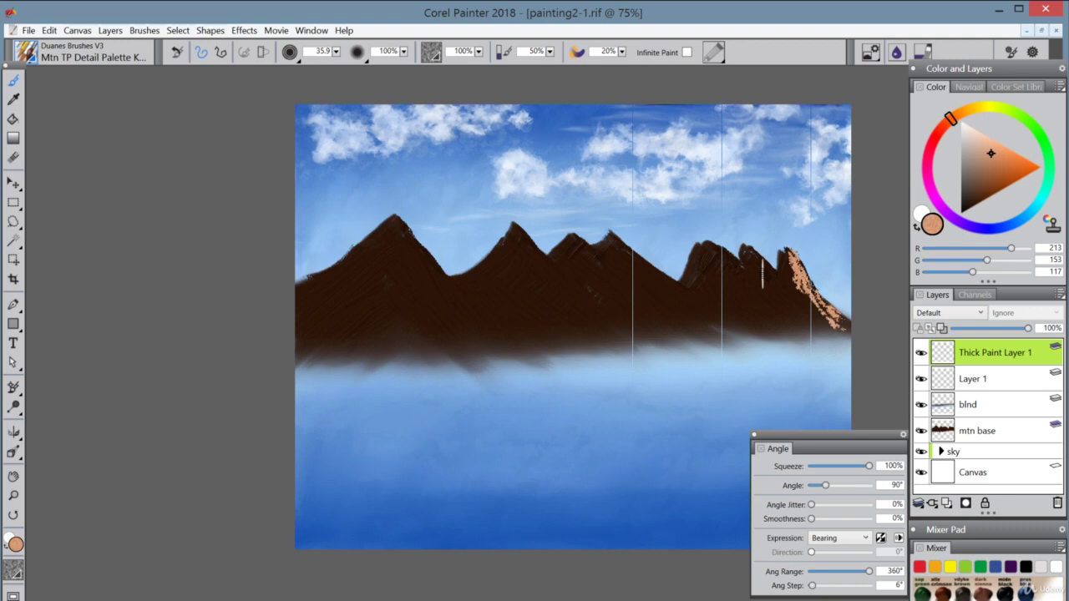
- Set the brush angle to 135° and paint tan highlights on the second peak from the right and the adjoining peak's right edge
{"action": "left_click", "coordinate": [895, 485]}
{"action": "key", "text": "Return"}
{"action": "left_click_drag", "start_coordinate": [757, 254], "coordinate": [828, 324]}
{"action": "left_click_drag", "start_coordinate": [755, 252], "coordinate": [797, 320]}
{"action": "mouse_move", "coordinate": [770, 279]}
{"action": "left_mouse_down"}
{"action": "mouse_move", "coordinate": [809, 329]}
{"action": "mouse_move", "coordinate": [838, 327]}
{"action": "left_mouse_up"}
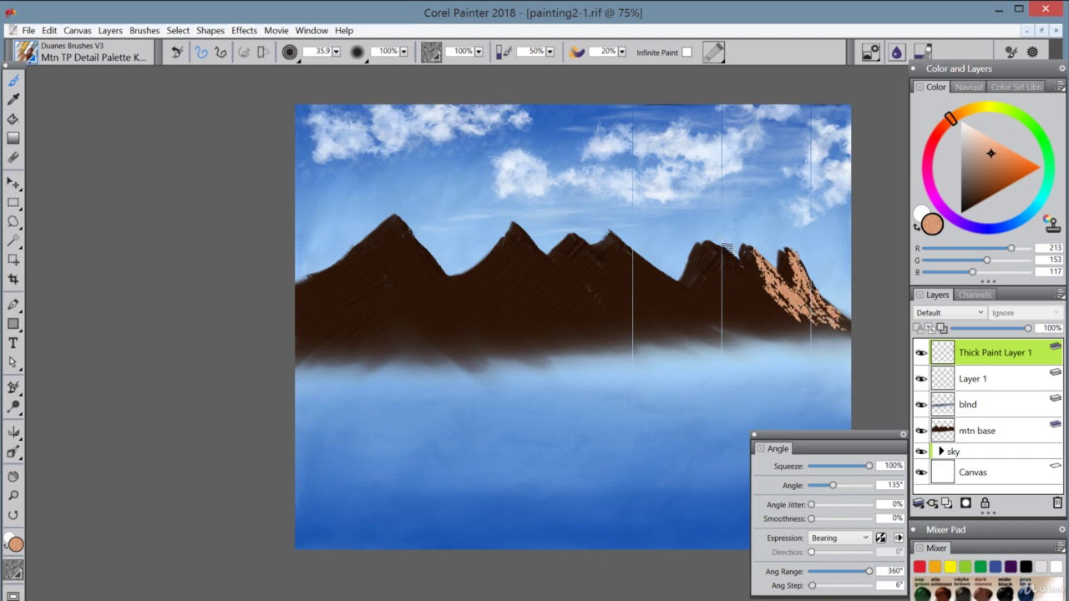
{"action": "left_click_drag", "start_coordinate": [718, 248], "coordinate": [748, 276]}
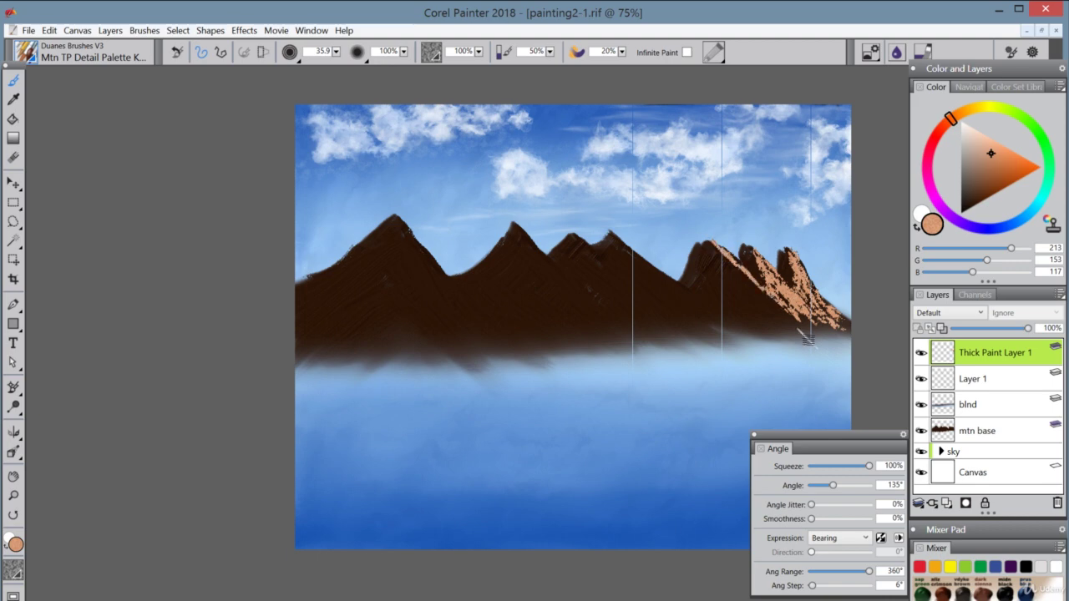
- Set the brush angle to 45° and fill the right slope of the third peak from the right with tan strokes
{"action": "left_click", "coordinate": [891, 485]}
{"action": "type", "text": "45"}
{"action": "key", "text": "Return"}
{"action": "left_click_drag", "start_coordinate": [726, 271], "coordinate": [783, 321]}
{"action": "left_click_drag", "start_coordinate": [726, 291], "coordinate": [751, 314]}
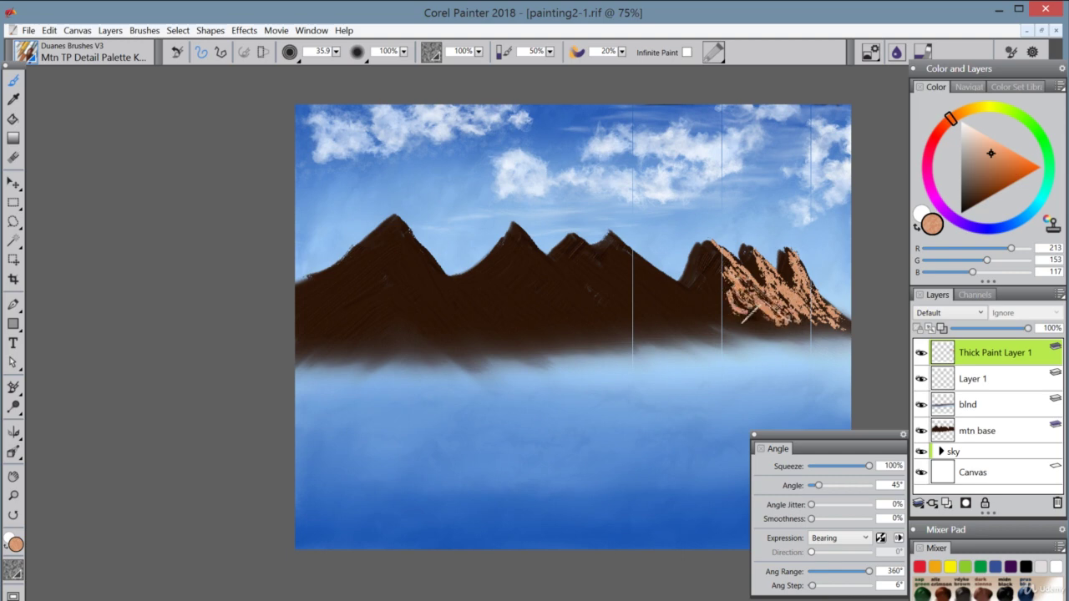
{"action": "mouse_move", "coordinate": [728, 277]}
{"action": "left_mouse_down"}
{"action": "mouse_move", "coordinate": [744, 321]}
{"action": "mouse_move", "coordinate": [761, 329]}
{"action": "mouse_move", "coordinate": [787, 305]}
{"action": "mouse_move", "coordinate": [763, 309]}
{"action": "mouse_move", "coordinate": [830, 327]}
{"action": "left_mouse_up"}
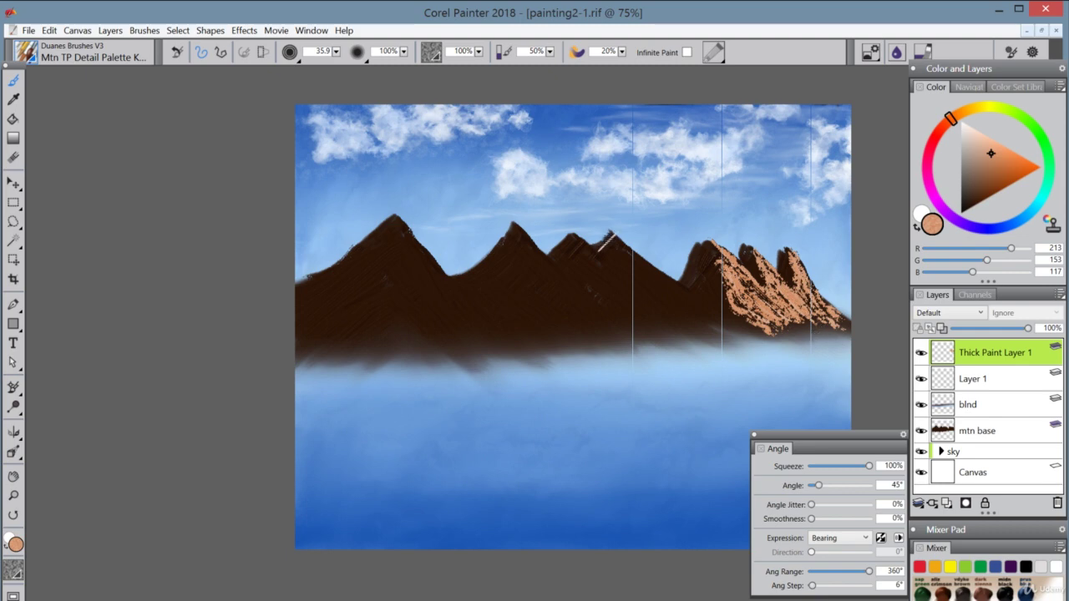
- Cover the right slope of the central mountain with tan strokes from its peak down to the mist
{"action": "left_click_drag", "start_coordinate": [609, 235], "coordinate": [722, 334]}
{"action": "mouse_move", "coordinate": [653, 278]}
{"action": "left_mouse_down"}
{"action": "mouse_move", "coordinate": [751, 336]}
{"action": "mouse_move", "coordinate": [803, 344]}
{"action": "left_mouse_up"}
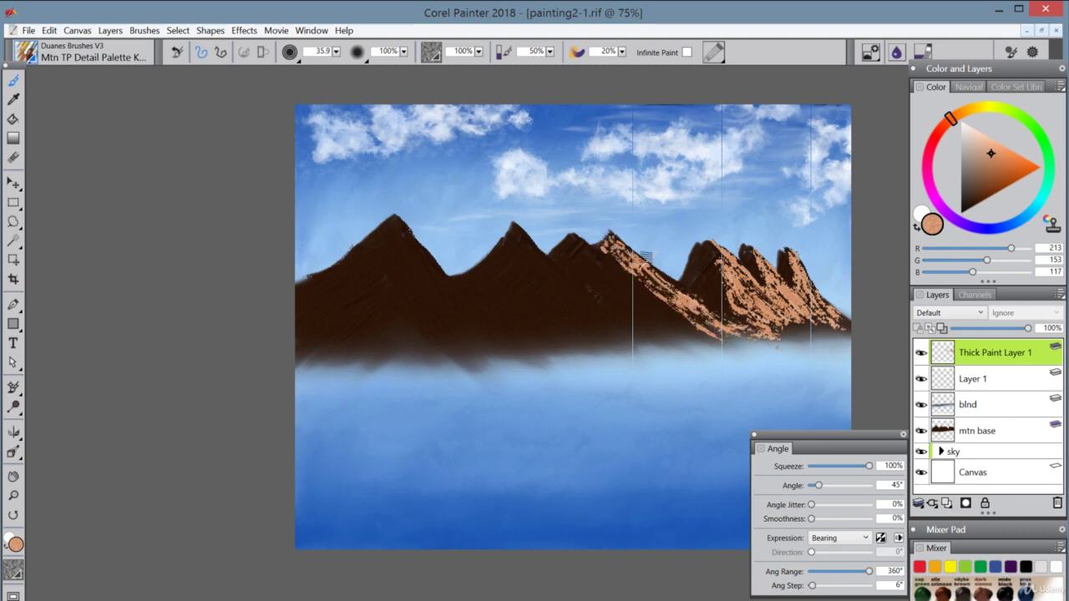
{"action": "left_click_drag", "start_coordinate": [631, 276], "coordinate": [713, 339]}
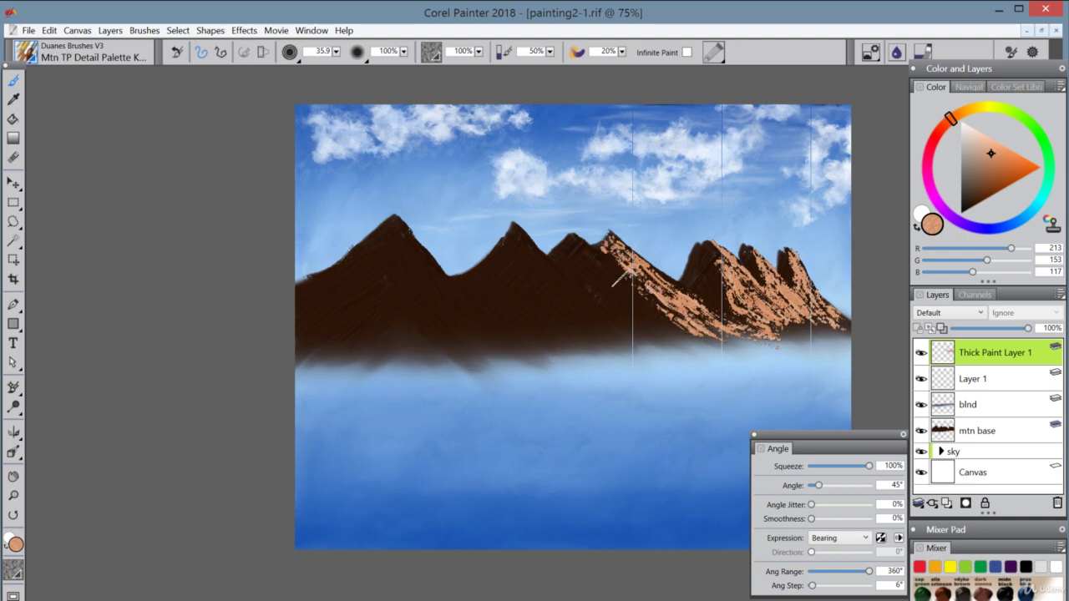
{"action": "left_click_drag", "start_coordinate": [624, 277], "coordinate": [679, 324]}
{"action": "left_click_drag", "start_coordinate": [607, 248], "coordinate": [626, 302]}
{"action": "mouse_move", "coordinate": [623, 265]}
{"action": "left_mouse_down"}
{"action": "mouse_move", "coordinate": [637, 318]}
{"action": "mouse_move", "coordinate": [660, 324]}
{"action": "mouse_move", "coordinate": [628, 297]}
{"action": "mouse_move", "coordinate": [625, 314]}
{"action": "mouse_move", "coordinate": [714, 346]}
{"action": "left_mouse_up"}
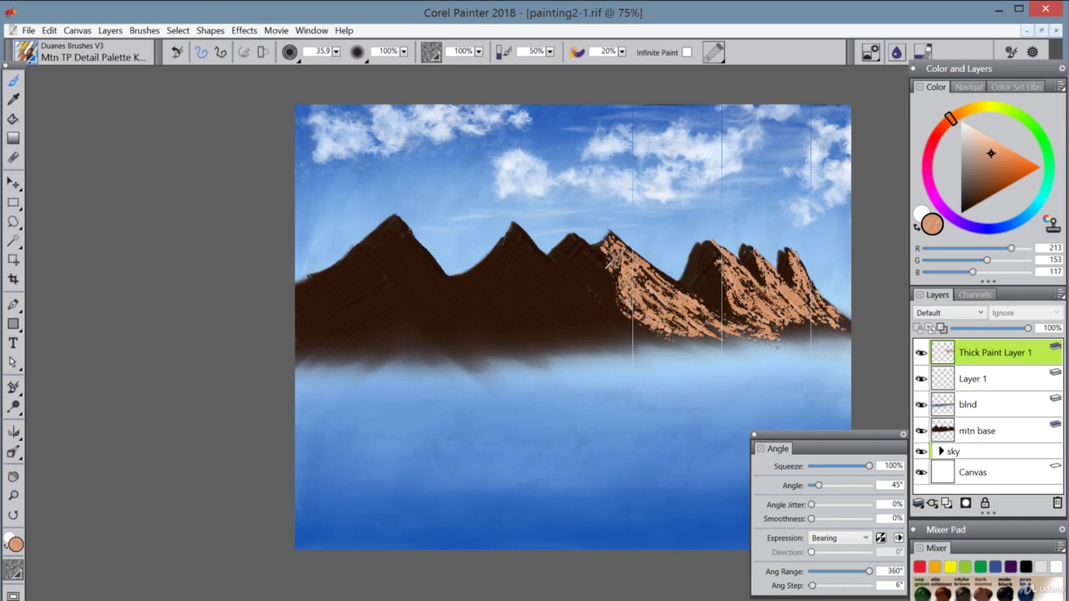
{"action": "mouse_move", "coordinate": [622, 316]}
{"action": "left_mouse_down"}
{"action": "mouse_move", "coordinate": [650, 339]}
{"action": "mouse_move", "coordinate": [740, 337]}
{"action": "mouse_move", "coordinate": [734, 301]}
{"action": "mouse_move", "coordinate": [737, 324]}
{"action": "mouse_move", "coordinate": [801, 329]}
{"action": "mouse_move", "coordinate": [799, 295]}
{"action": "left_mouse_up"}
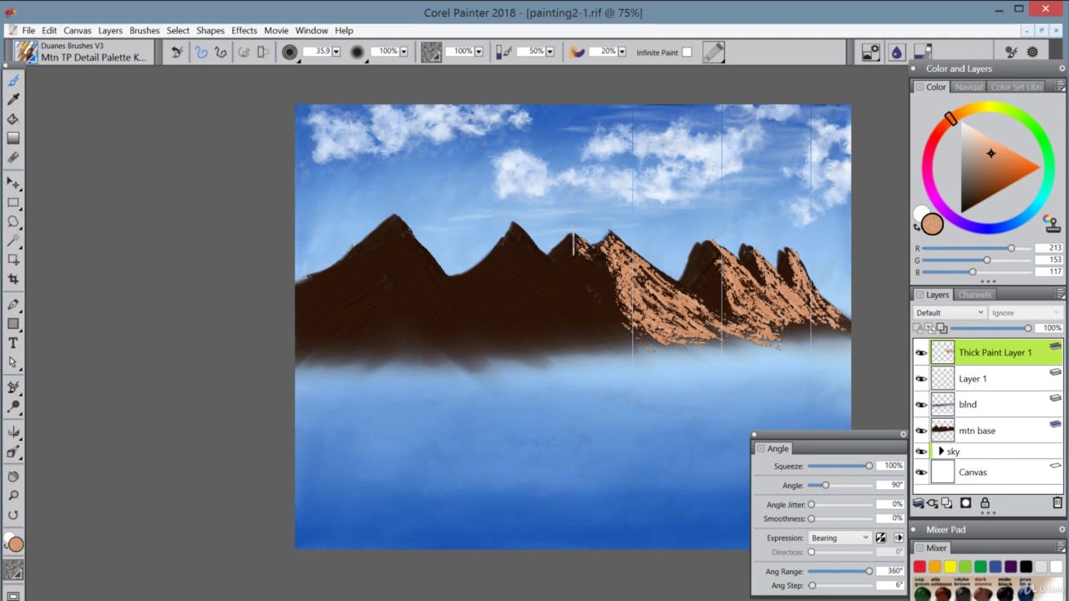
- With the brush angle at 90°, paint tan highlights down the right slopes of the two peaks left of the central mountain's summit
{"action": "mouse_move", "coordinate": [582, 248]}
{"action": "left_mouse_down"}
{"action": "mouse_move", "coordinate": [634, 336]}
{"action": "mouse_move", "coordinate": [652, 339]}
{"action": "mouse_move", "coordinate": [613, 301]}
{"action": "mouse_move", "coordinate": [668, 337]}
{"action": "left_mouse_up"}
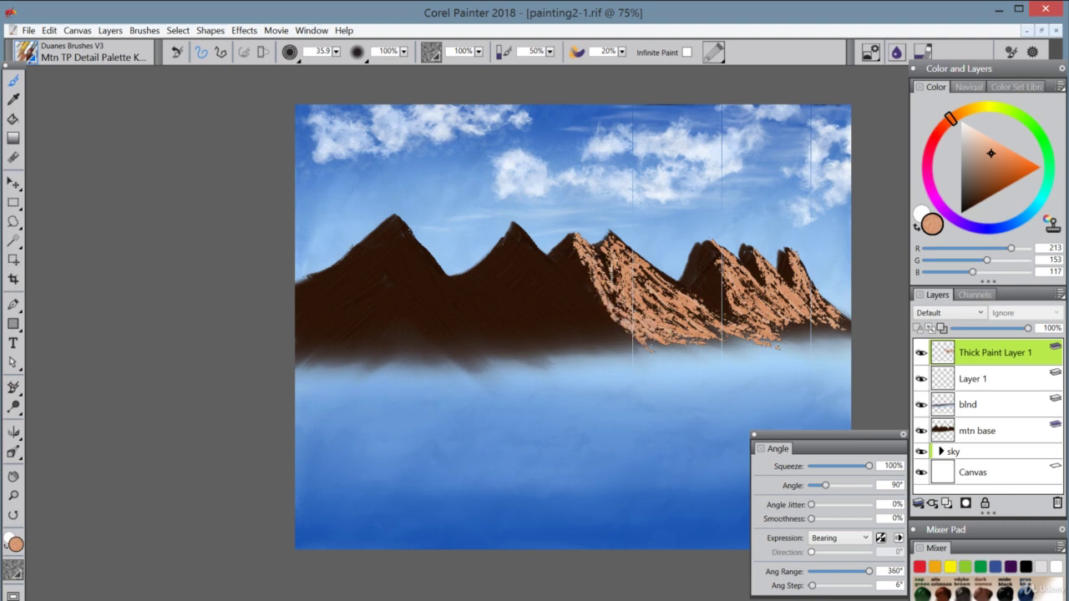
{"action": "left_click_drag", "start_coordinate": [618, 247], "coordinate": [645, 282]}
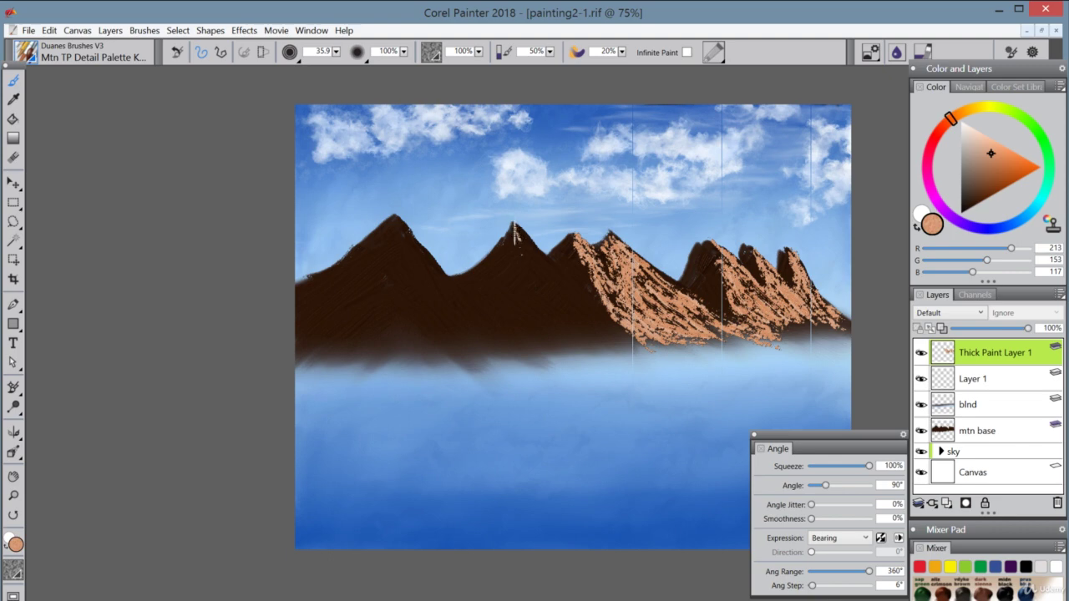
{"action": "left_click_drag", "start_coordinate": [515, 234], "coordinate": [582, 302]}
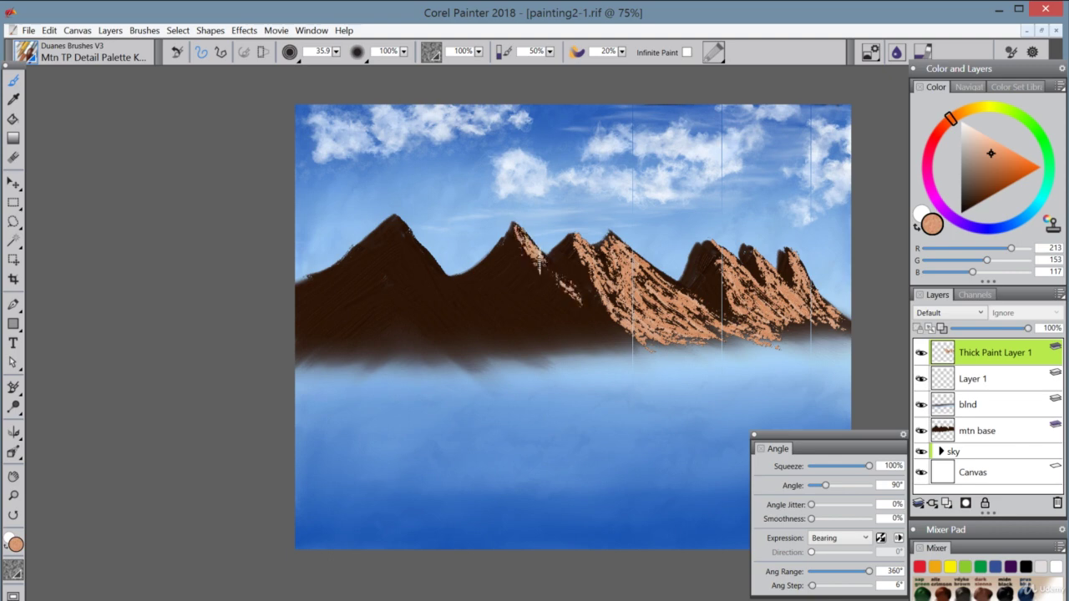
{"action": "mouse_move", "coordinate": [539, 263]}
{"action": "left_mouse_down"}
{"action": "mouse_move", "coordinate": [655, 342]}
{"action": "mouse_move", "coordinate": [523, 253]}
{"action": "mouse_move", "coordinate": [562, 311]}
{"action": "mouse_move", "coordinate": [517, 241]}
{"action": "mouse_move", "coordinate": [545, 320]}
{"action": "mouse_move", "coordinate": [582, 344]}
{"action": "mouse_move", "coordinate": [550, 290]}
{"action": "mouse_move", "coordinate": [636, 353]}
{"action": "mouse_move", "coordinate": [577, 300]}
{"action": "mouse_move", "coordinate": [613, 323]}
{"action": "mouse_move", "coordinate": [550, 302]}
{"action": "mouse_move", "coordinate": [605, 333]}
{"action": "left_mouse_up"}
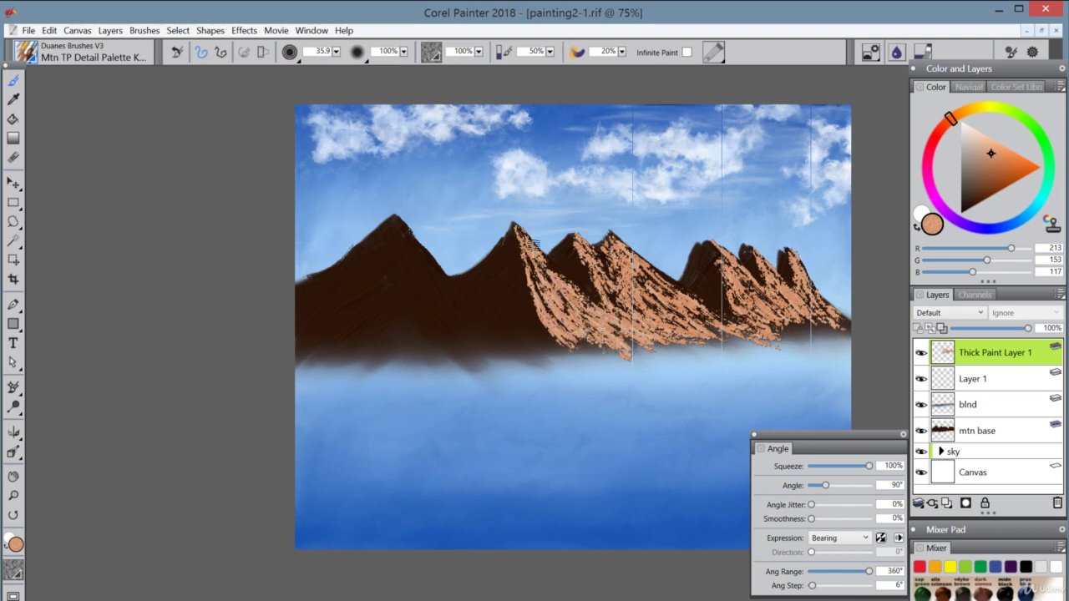
{"action": "mouse_move", "coordinate": [534, 244]}
{"action": "left_mouse_down"}
{"action": "mouse_move", "coordinate": [519, 226]}
{"action": "mouse_move", "coordinate": [538, 268]}
{"action": "mouse_move", "coordinate": [564, 297]}
{"action": "mouse_move", "coordinate": [542, 255]}
{"action": "mouse_move", "coordinate": [569, 291]}
{"action": "mouse_move", "coordinate": [534, 255]}
{"action": "mouse_move", "coordinate": [551, 285]}
{"action": "left_mouse_up"}
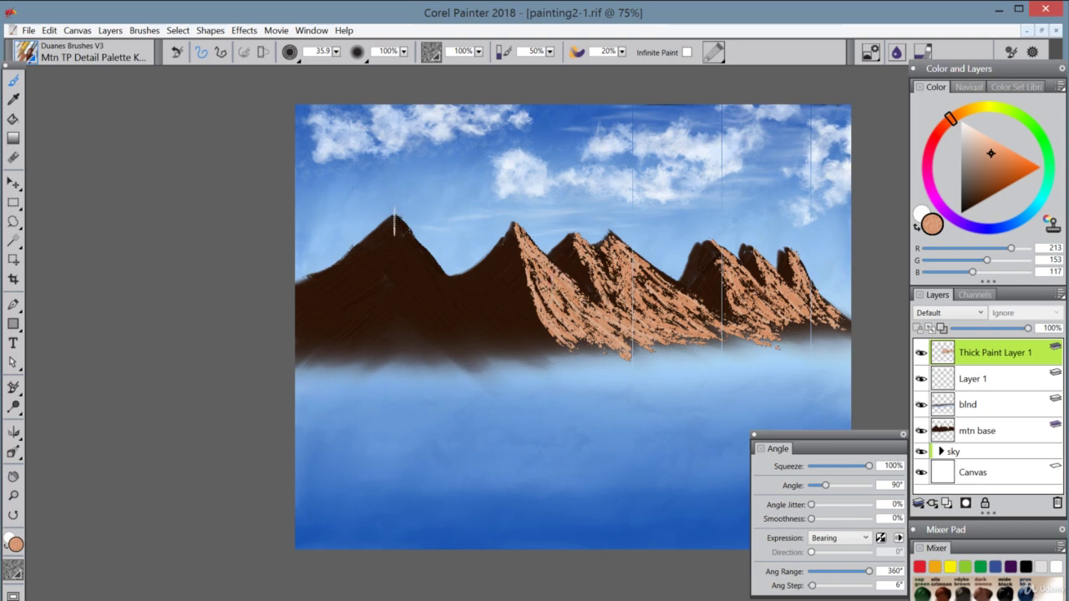
- Paint tan highlights down the right slope of the leftmost mountain and touch up the neighbouring mountain's lower slope
{"action": "mouse_move", "coordinate": [395, 222]}
{"action": "left_mouse_down"}
{"action": "mouse_move", "coordinate": [474, 320]}
{"action": "mouse_move", "coordinate": [534, 356]}
{"action": "mouse_move", "coordinate": [554, 355]}
{"action": "mouse_move", "coordinate": [407, 250]}
{"action": "mouse_move", "coordinate": [421, 312]}
{"action": "left_mouse_up"}
{"action": "left_click_drag", "start_coordinate": [411, 242], "coordinate": [454, 338]}
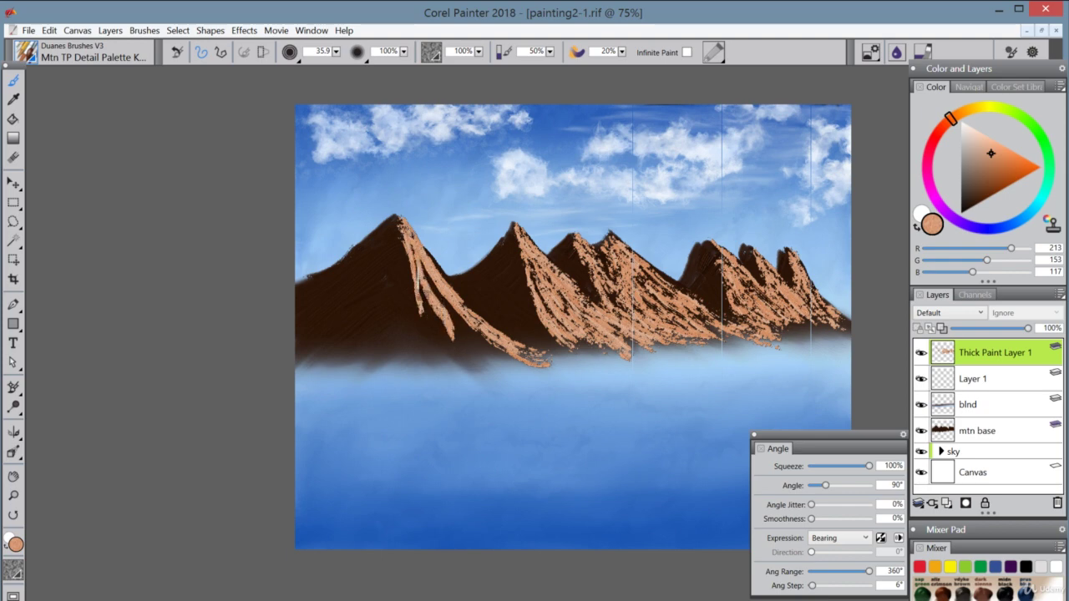
{"action": "left_click_drag", "start_coordinate": [418, 289], "coordinate": [448, 334]}
{"action": "mouse_move", "coordinate": [418, 248]}
{"action": "left_mouse_down"}
{"action": "mouse_move", "coordinate": [468, 329]}
{"action": "mouse_move", "coordinate": [436, 301]}
{"action": "mouse_move", "coordinate": [431, 331]}
{"action": "mouse_move", "coordinate": [465, 354]}
{"action": "mouse_move", "coordinate": [489, 343]}
{"action": "mouse_move", "coordinate": [498, 359]}
{"action": "mouse_move", "coordinate": [477, 337]}
{"action": "mouse_move", "coordinate": [534, 357]}
{"action": "mouse_move", "coordinate": [535, 335]}
{"action": "mouse_move", "coordinate": [503, 329]}
{"action": "mouse_move", "coordinate": [551, 358]}
{"action": "left_mouse_up"}
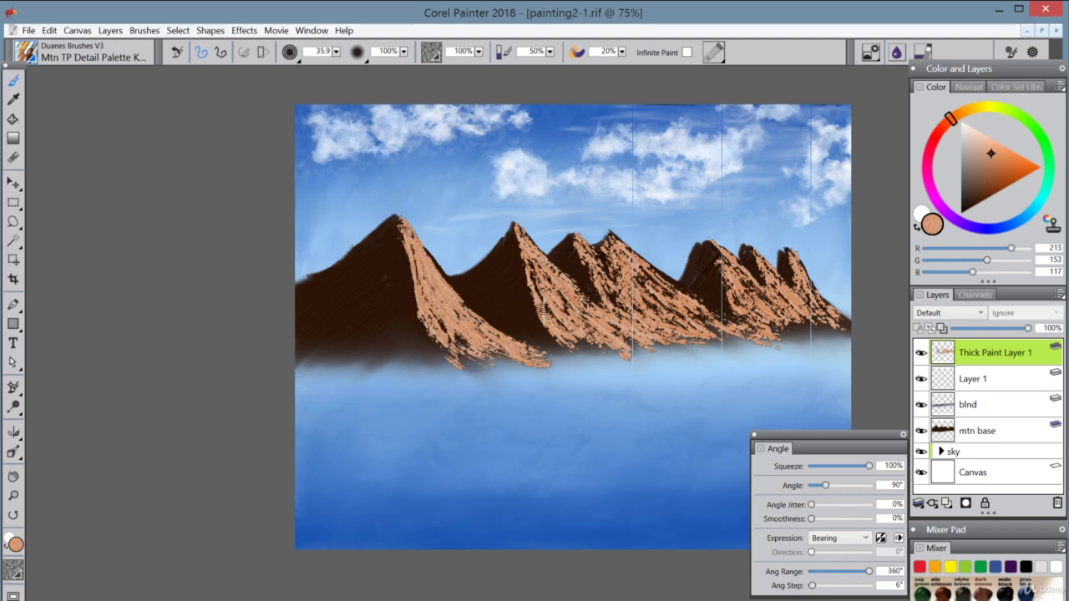
{"action": "mouse_move", "coordinate": [538, 300]}
{"action": "left_mouse_down"}
{"action": "mouse_move", "coordinate": [540, 327]}
{"action": "mouse_move", "coordinate": [571, 354]}
{"action": "left_mouse_up"}
{"action": "left_click_drag", "start_coordinate": [606, 319], "coordinate": [618, 355]}
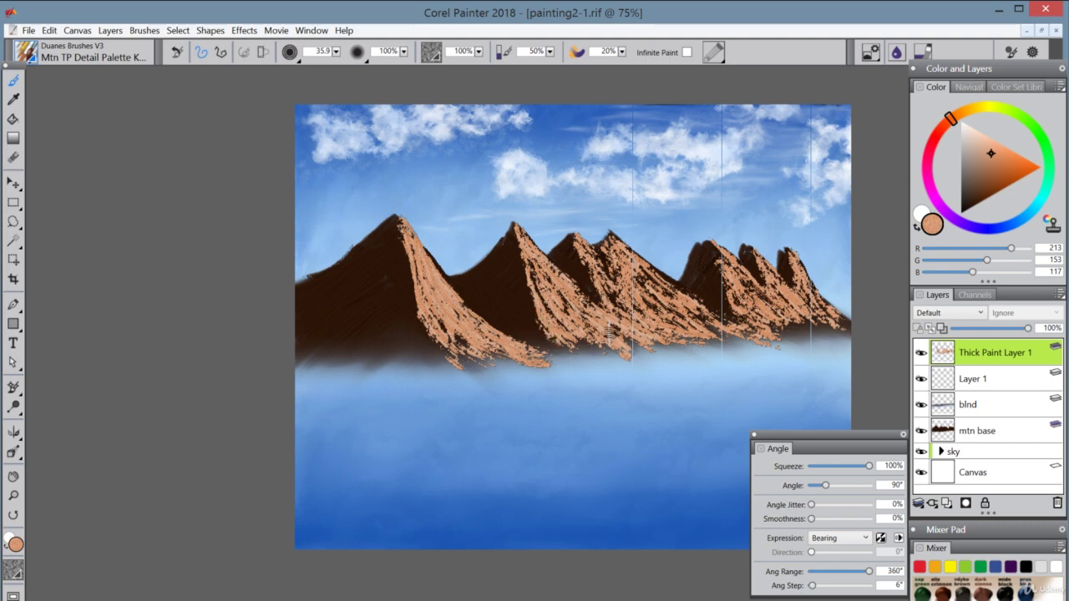
- Widen the leftmost mountain's tan face with strokes down from its summit and along its base
{"action": "mouse_move", "coordinate": [393, 213]}
{"action": "left_mouse_down"}
{"action": "mouse_move", "coordinate": [403, 312]}
{"action": "mouse_move", "coordinate": [406, 245]}
{"action": "mouse_move", "coordinate": [420, 314]}
{"action": "left_mouse_up"}
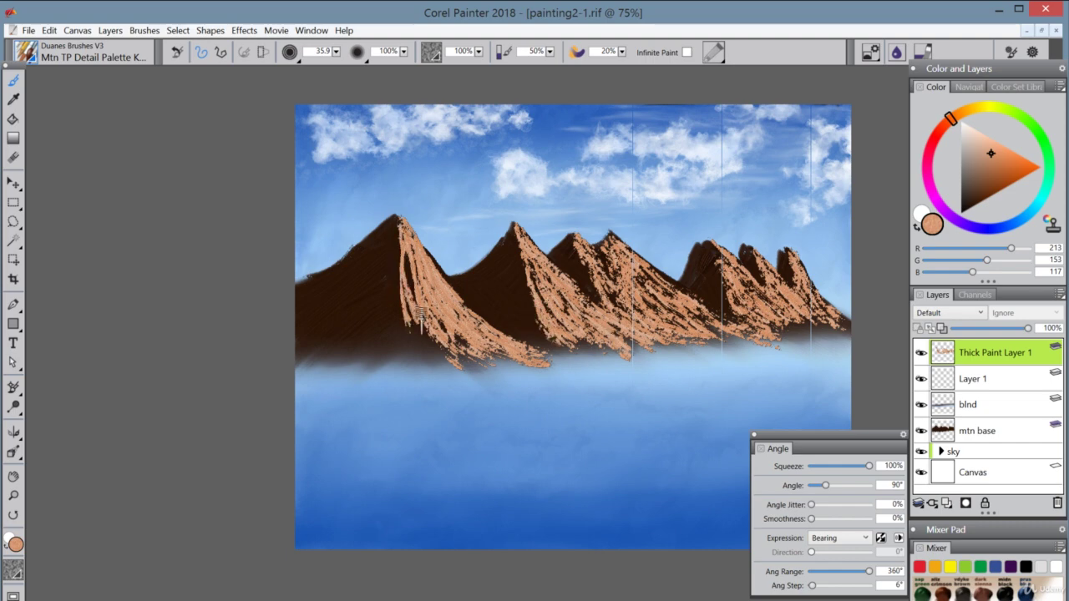
{"action": "left_click_drag", "start_coordinate": [410, 254], "coordinate": [416, 296]}
{"action": "mouse_move", "coordinate": [401, 217]}
{"action": "left_mouse_down"}
{"action": "mouse_move", "coordinate": [388, 305]}
{"action": "mouse_move", "coordinate": [400, 343]}
{"action": "left_mouse_up"}
{"action": "mouse_move", "coordinate": [399, 247]}
{"action": "left_mouse_down"}
{"action": "mouse_move", "coordinate": [402, 319]}
{"action": "mouse_move", "coordinate": [399, 251]}
{"action": "mouse_move", "coordinate": [423, 307]}
{"action": "left_mouse_up"}
{"action": "mouse_move", "coordinate": [394, 272]}
{"action": "left_mouse_down"}
{"action": "mouse_move", "coordinate": [424, 339]}
{"action": "mouse_move", "coordinate": [411, 316]}
{"action": "mouse_move", "coordinate": [443, 362]}
{"action": "left_mouse_up"}
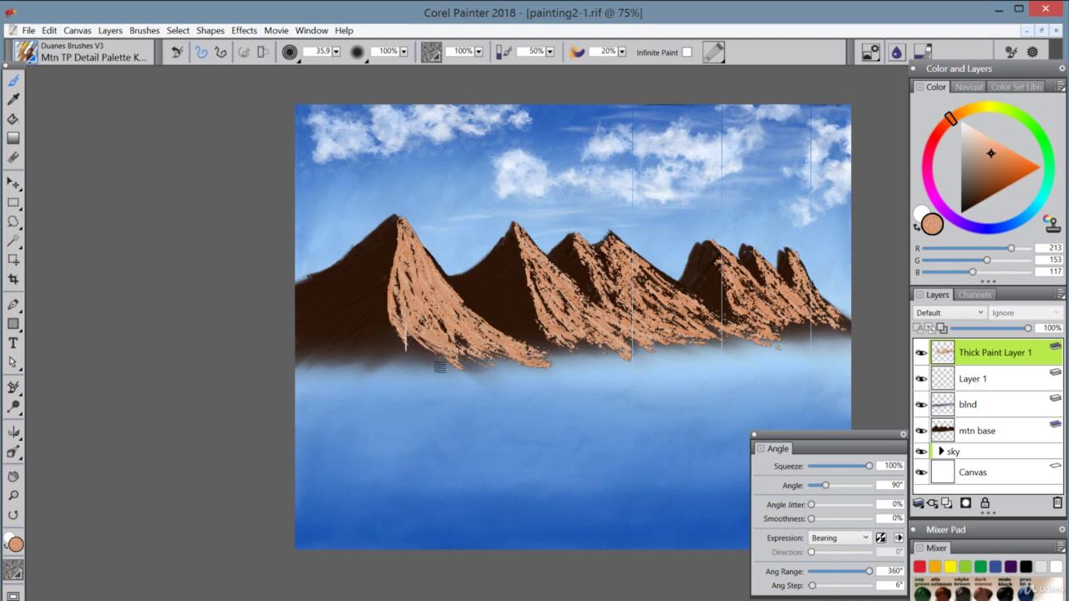
{"action": "left_click_drag", "start_coordinate": [408, 327], "coordinate": [462, 380]}
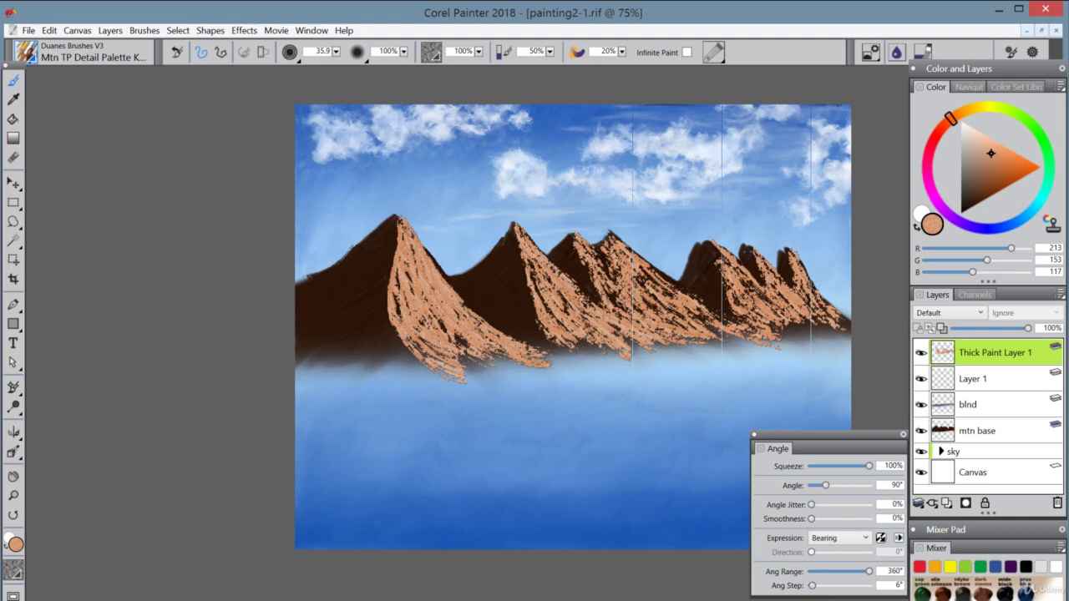
- Set the colour to pale cream (RGB 255, 231, 198) and highlight the right slopes of the three rightmost peaks and the central mountain
{"action": "left_click", "coordinate": [962, 112]}
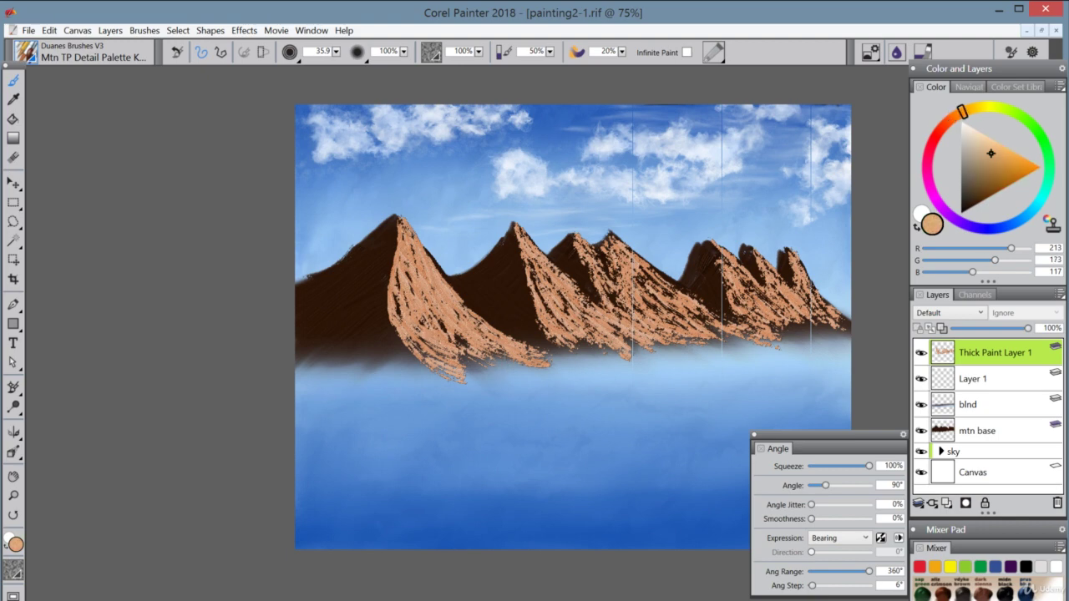
{"action": "left_click_drag", "start_coordinate": [991, 153], "coordinate": [977, 131]}
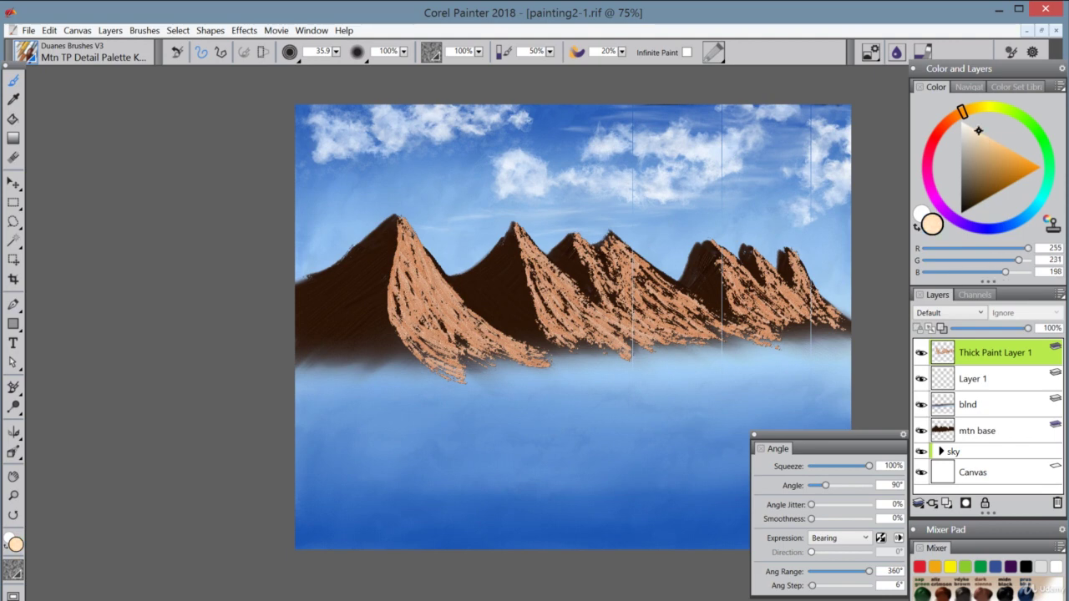
{"action": "mouse_move", "coordinate": [798, 274]}
{"action": "left_mouse_down"}
{"action": "mouse_move", "coordinate": [794, 255]}
{"action": "mouse_move", "coordinate": [842, 330]}
{"action": "left_mouse_up"}
{"action": "mouse_move", "coordinate": [756, 251]}
{"action": "left_mouse_down"}
{"action": "mouse_move", "coordinate": [774, 297]}
{"action": "mouse_move", "coordinate": [806, 323]}
{"action": "left_mouse_up"}
{"action": "mouse_move", "coordinate": [723, 249]}
{"action": "left_mouse_down"}
{"action": "mouse_move", "coordinate": [750, 312]}
{"action": "mouse_move", "coordinate": [749, 292]}
{"action": "mouse_move", "coordinate": [788, 326]}
{"action": "left_mouse_up"}
{"action": "mouse_move", "coordinate": [615, 240]}
{"action": "left_mouse_down"}
{"action": "mouse_move", "coordinate": [655, 288]}
{"action": "mouse_move", "coordinate": [633, 271]}
{"action": "mouse_move", "coordinate": [659, 302]}
{"action": "mouse_move", "coordinate": [648, 319]}
{"action": "mouse_move", "coordinate": [689, 346]}
{"action": "left_mouse_up"}
{"action": "left_click_drag", "start_coordinate": [655, 280], "coordinate": [709, 332]}
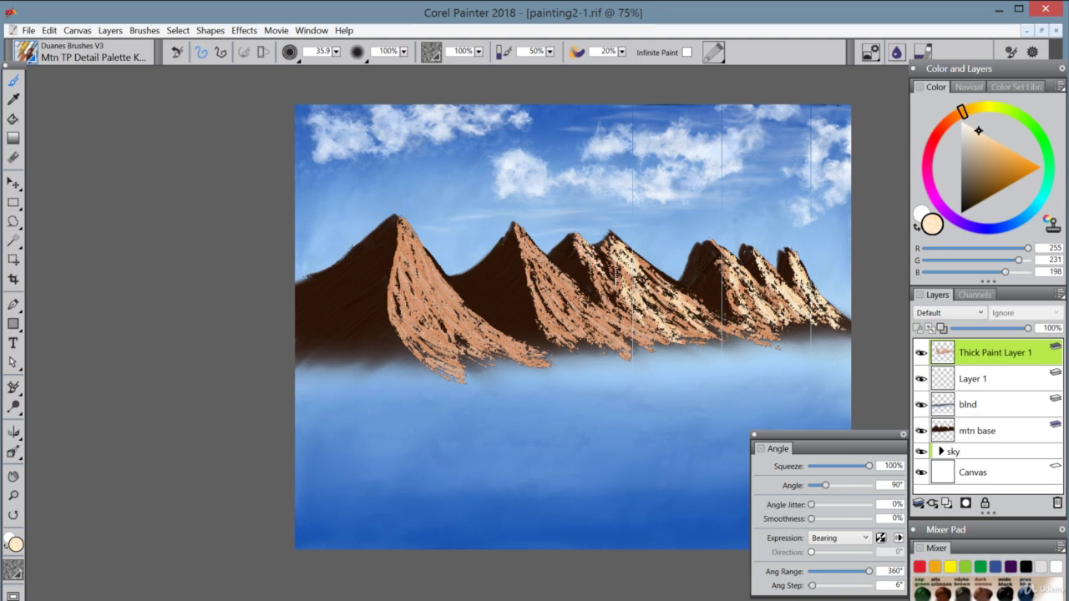
- Paint cream highlights down the right slopes of the leftmost mountain and the mountain beside it
{"action": "mouse_move", "coordinate": [526, 242]}
{"action": "left_mouse_down"}
{"action": "mouse_move", "coordinate": [576, 297]}
{"action": "mouse_move", "coordinate": [527, 267]}
{"action": "mouse_move", "coordinate": [588, 349]}
{"action": "mouse_move", "coordinate": [563, 284]}
{"action": "mouse_move", "coordinate": [591, 324]}
{"action": "left_mouse_up"}
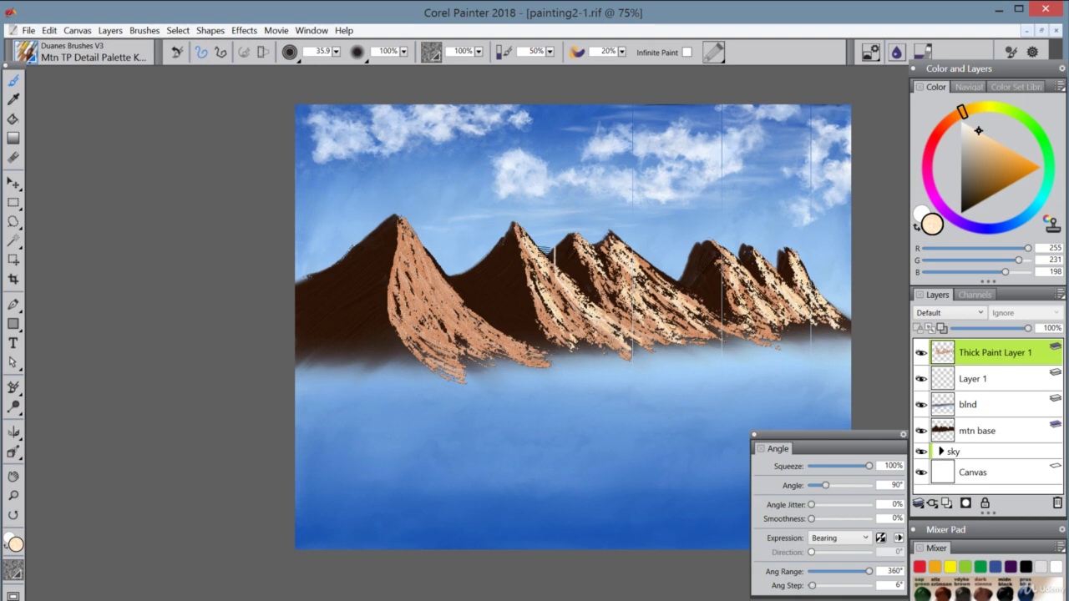
{"action": "mouse_move", "coordinate": [404, 227]}
{"action": "left_mouse_down"}
{"action": "mouse_move", "coordinate": [430, 279]}
{"action": "mouse_move", "coordinate": [484, 339]}
{"action": "left_mouse_up"}
{"action": "mouse_move", "coordinate": [441, 284]}
{"action": "left_mouse_down"}
{"action": "mouse_move", "coordinate": [496, 346]}
{"action": "mouse_move", "coordinate": [407, 309]}
{"action": "mouse_move", "coordinate": [421, 327]}
{"action": "mouse_move", "coordinate": [403, 260]}
{"action": "mouse_move", "coordinate": [414, 312]}
{"action": "mouse_move", "coordinate": [485, 380]}
{"action": "left_mouse_up"}
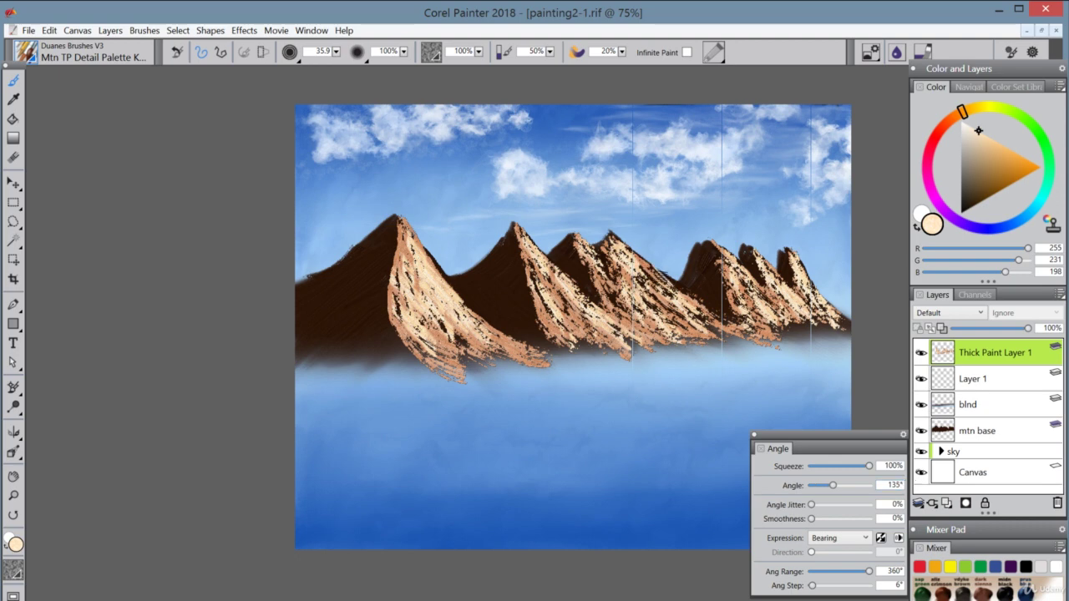
- With the brush angle at 135°, add more cream strokes across the sunlit right slopes of the whole range, including the leftmost mountain's lower edge
{"action": "left_click_drag", "start_coordinate": [670, 276], "coordinate": [730, 324]}
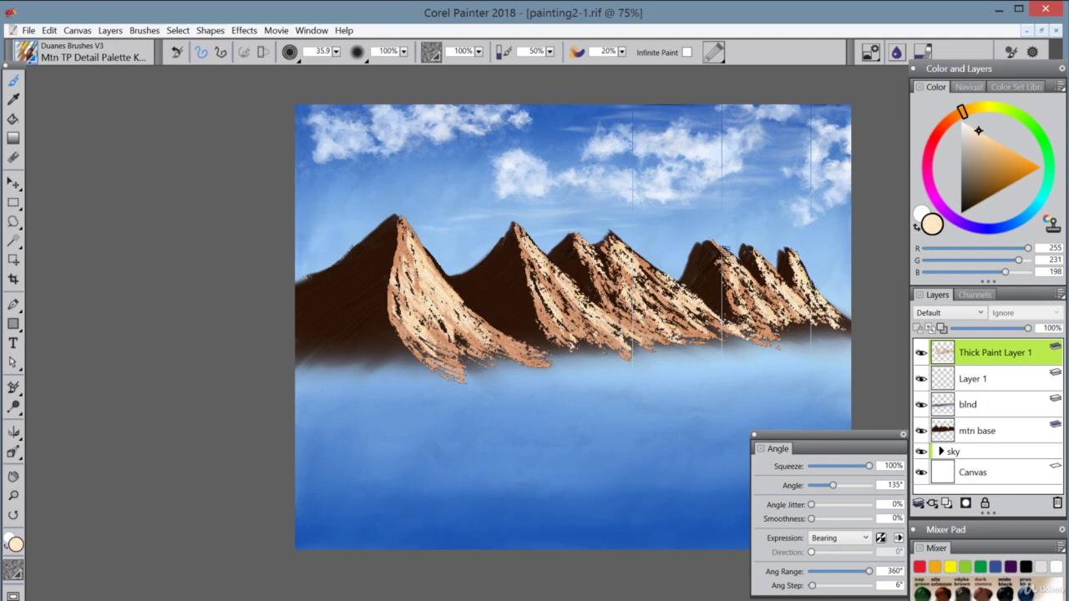
{"action": "left_click_drag", "start_coordinate": [715, 249], "coordinate": [766, 296]}
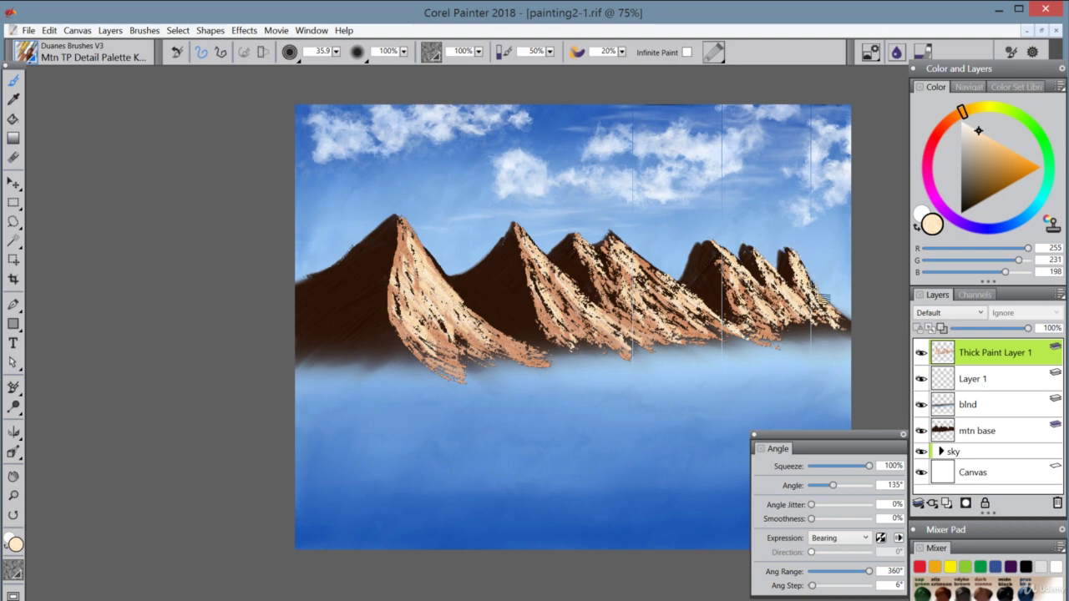
{"action": "left_click_drag", "start_coordinate": [730, 300], "coordinate": [759, 340]}
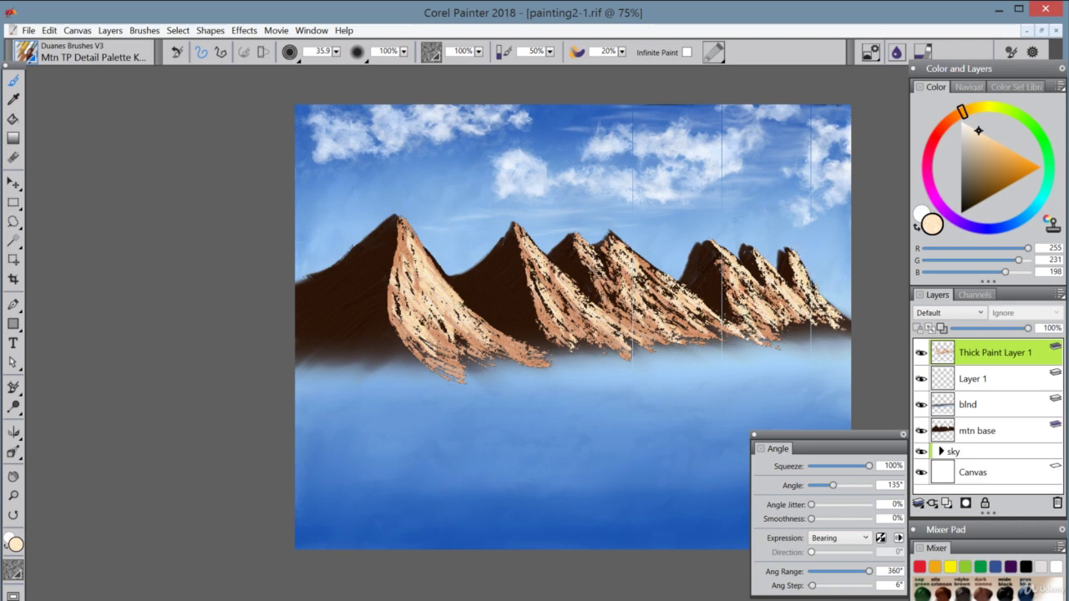
{"action": "left_click_drag", "start_coordinate": [619, 310], "coordinate": [658, 346]}
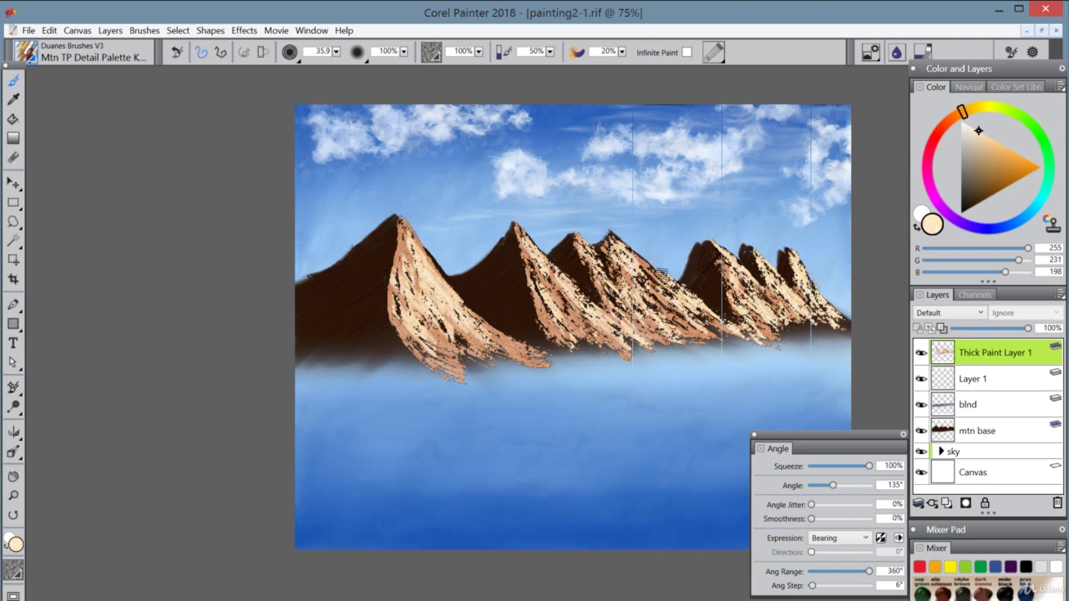
{"action": "left_click_drag", "start_coordinate": [654, 291], "coordinate": [686, 332]}
{"action": "mouse_move", "coordinate": [518, 230]}
{"action": "left_mouse_down"}
{"action": "mouse_move", "coordinate": [551, 313]}
{"action": "mouse_move", "coordinate": [589, 342]}
{"action": "mouse_move", "coordinate": [584, 328]}
{"action": "left_mouse_up"}
{"action": "left_click_drag", "start_coordinate": [406, 229], "coordinate": [506, 333]}
{"action": "mouse_move", "coordinate": [411, 324]}
{"action": "left_mouse_down"}
{"action": "mouse_move", "coordinate": [414, 349]}
{"action": "mouse_move", "coordinate": [439, 364]}
{"action": "left_mouse_up"}
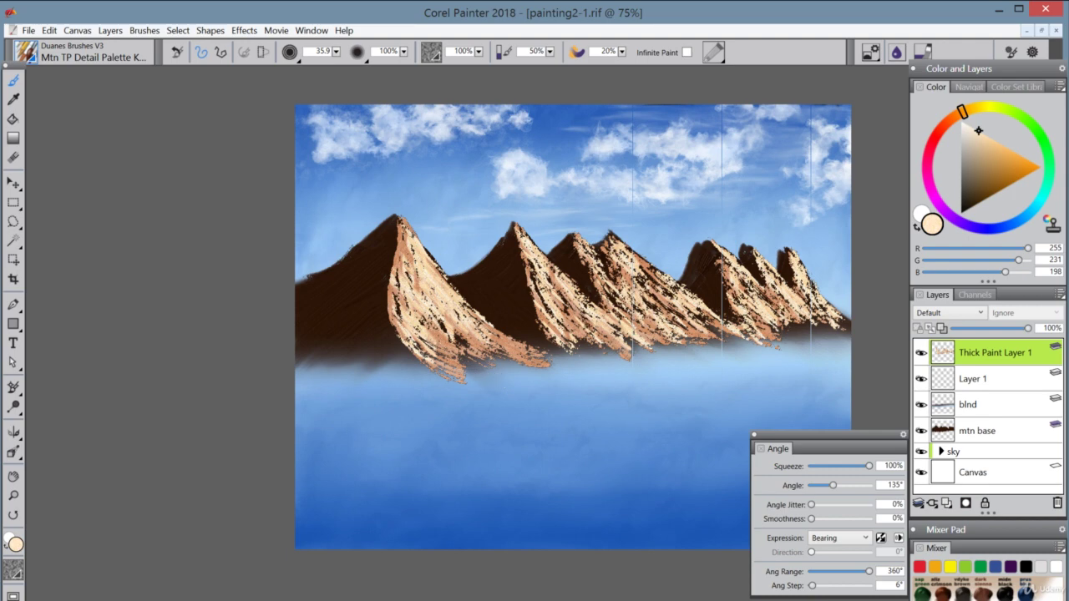
- Delete the empty Layer 1 and make Thick Paint Layer 1 the active layer again
{"action": "left_click", "coordinate": [989, 381]}
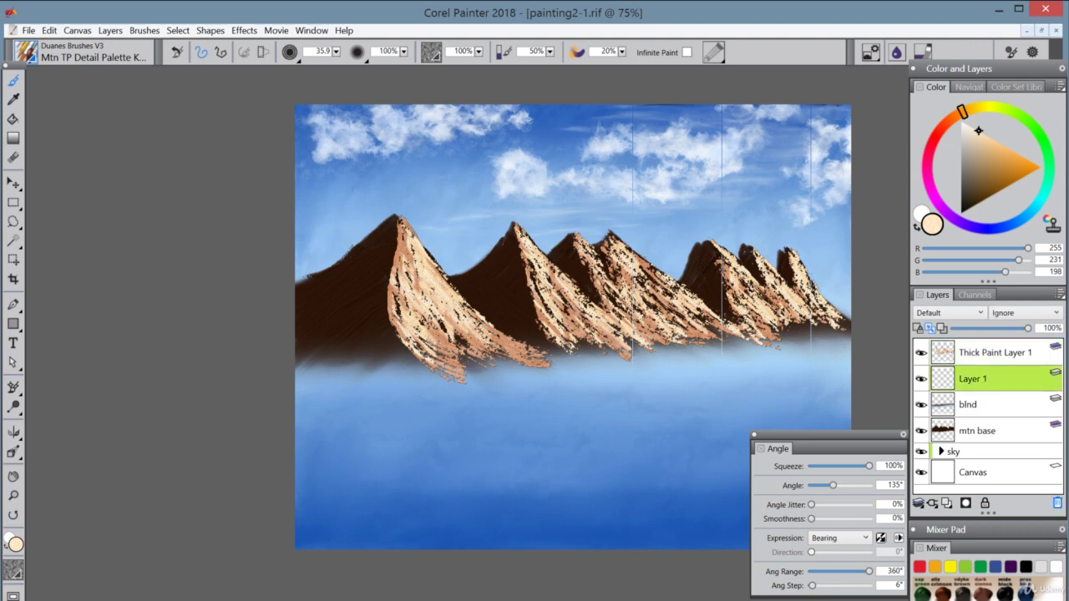
{"action": "left_click", "coordinate": [1057, 503]}
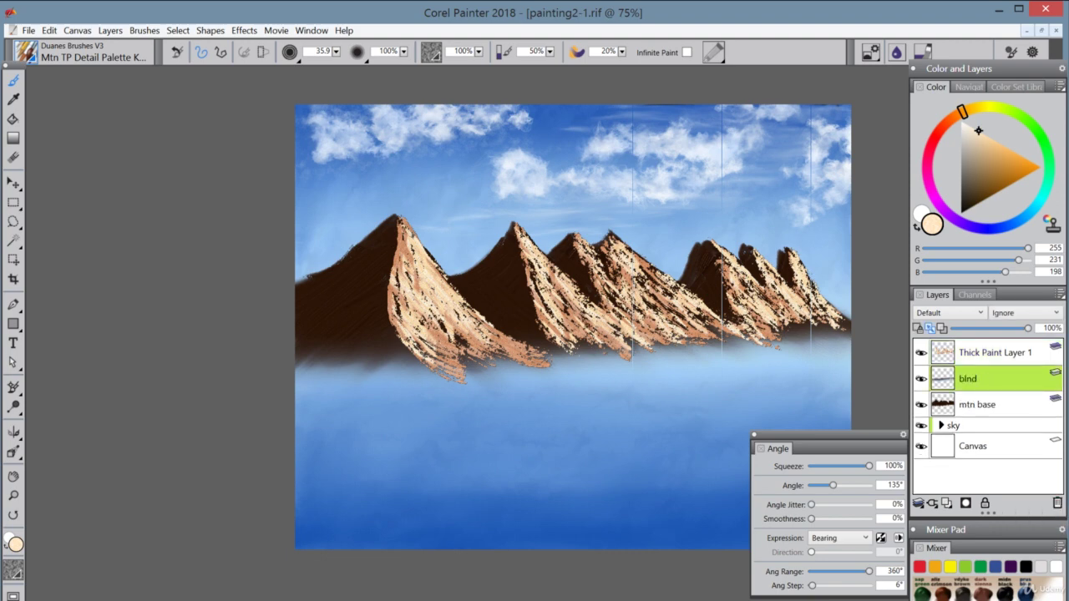
{"action": "left_click", "coordinate": [981, 357]}
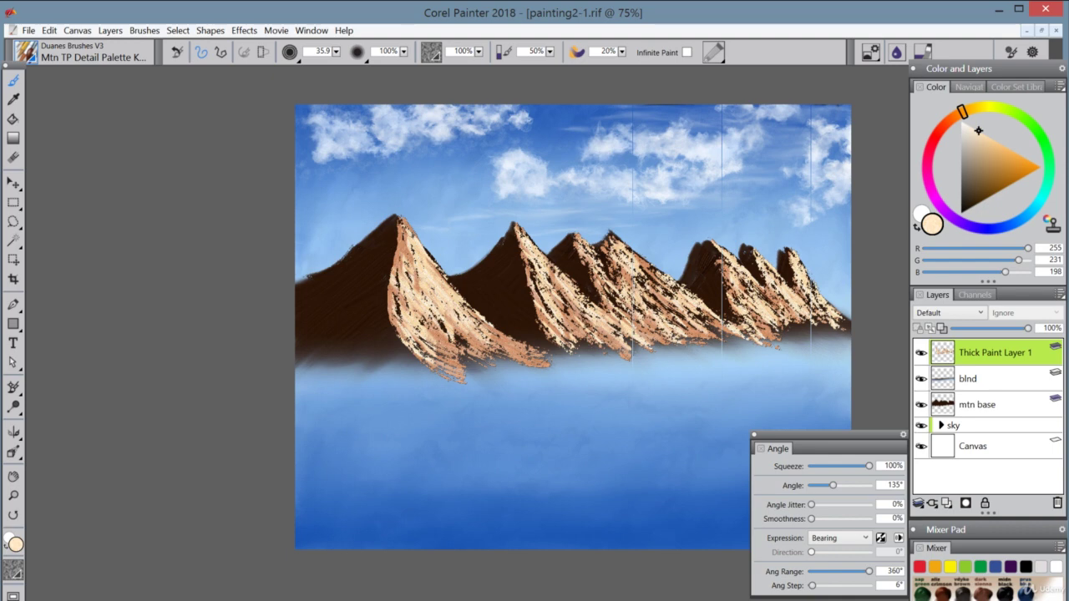
- Change the brush colour from cream to a muted blue (RGB 144, 163, 206) for the shadow sides
{"action": "left_click", "coordinate": [1028, 214]}
{"action": "left_click_drag", "start_coordinate": [1028, 214], "coordinate": [1007, 224]}
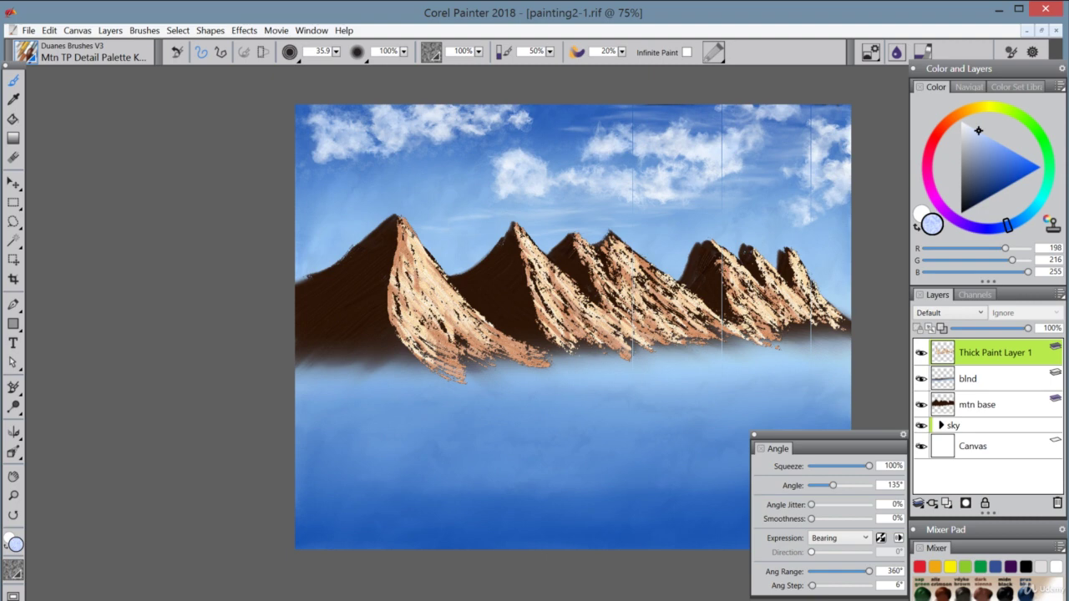
{"action": "left_click_drag", "start_coordinate": [978, 130], "coordinate": [979, 150]}
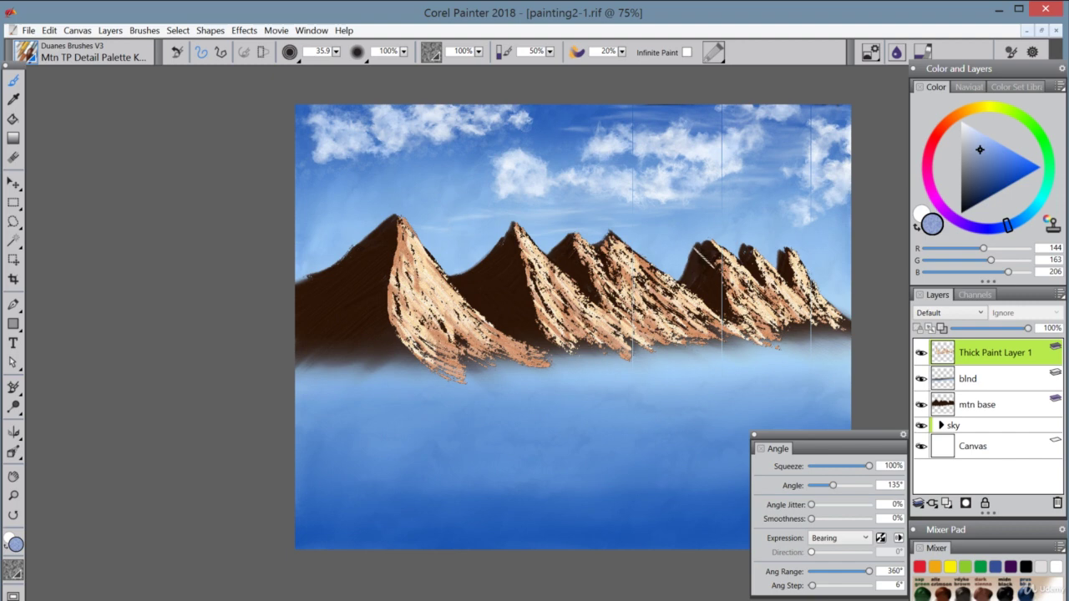
- Try blue shadow strokes on the left slope of the third peak from the right, darkening the colour to RGB 108, 135, 194
{"action": "left_click_drag", "start_coordinate": [700, 251], "coordinate": [693, 288]}
{"action": "left_click", "coordinate": [987, 159]}
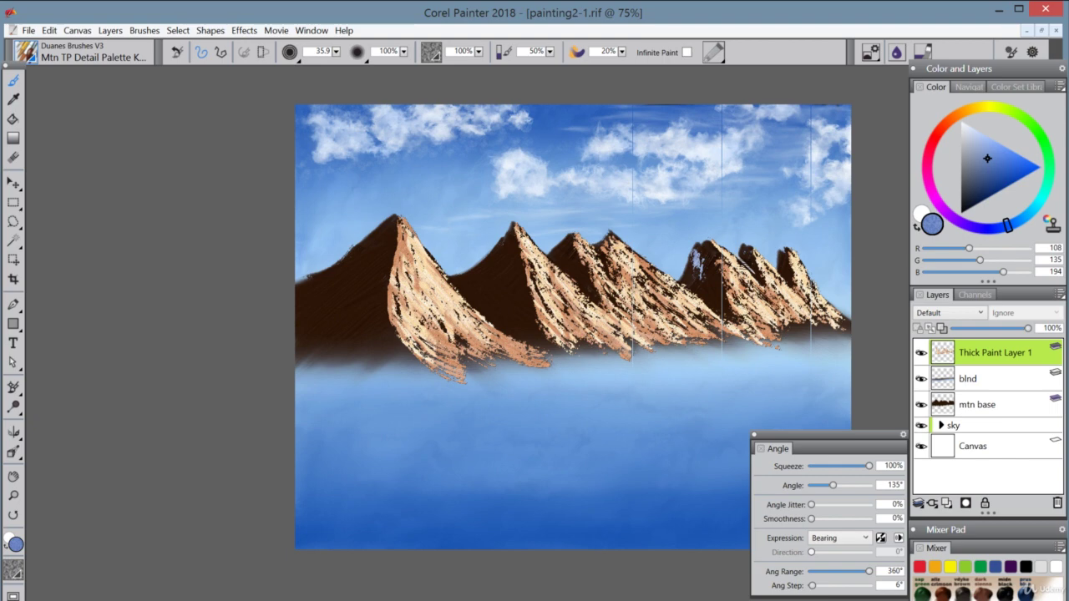
{"action": "key", "text": "ctrl+z"}
{"action": "left_click_drag", "start_coordinate": [701, 255], "coordinate": [702, 290]}
{"action": "left_click_drag", "start_coordinate": [700, 246], "coordinate": [697, 269]}
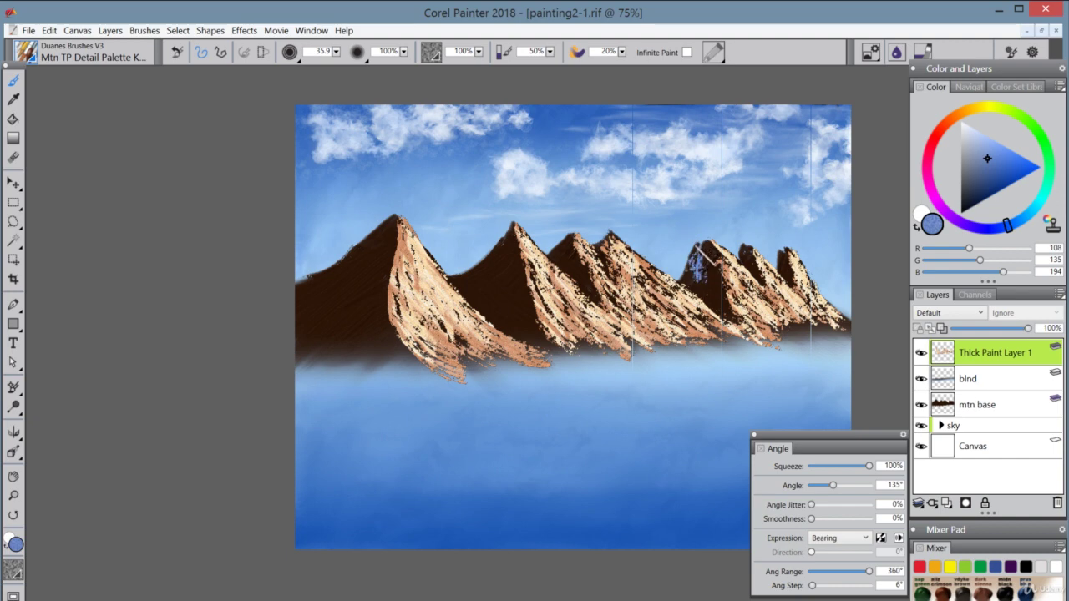
- Set the colour to a greyer blue (RGB 120, 131, 154) and undo the trial shadow strokes
{"action": "left_click", "coordinate": [971, 165]}
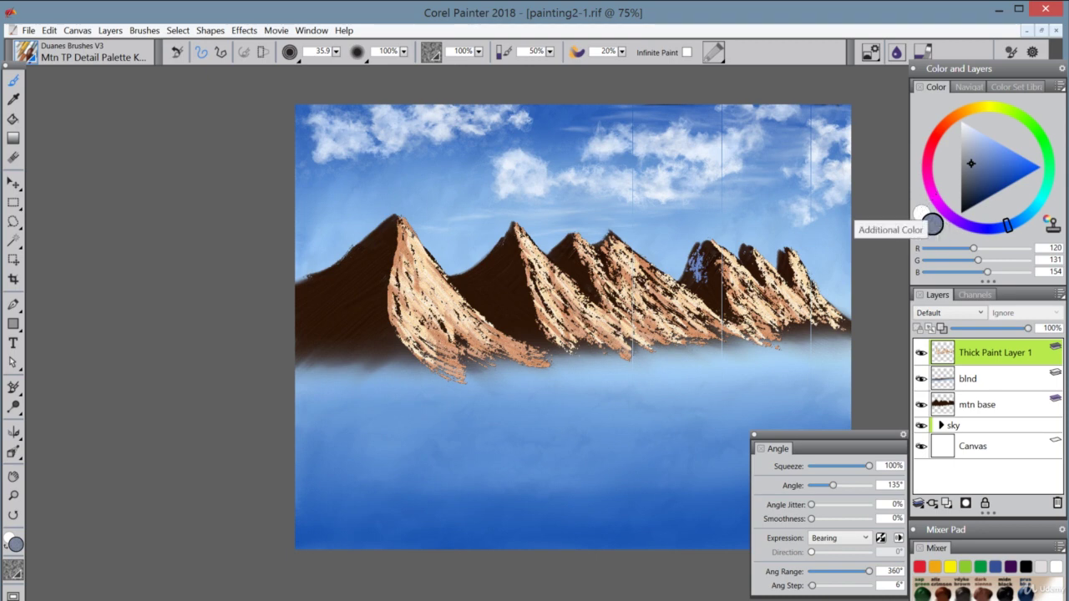
{"action": "key", "text": "ctrl+z"}
{"action": "key", "text": "ctrl+z"}
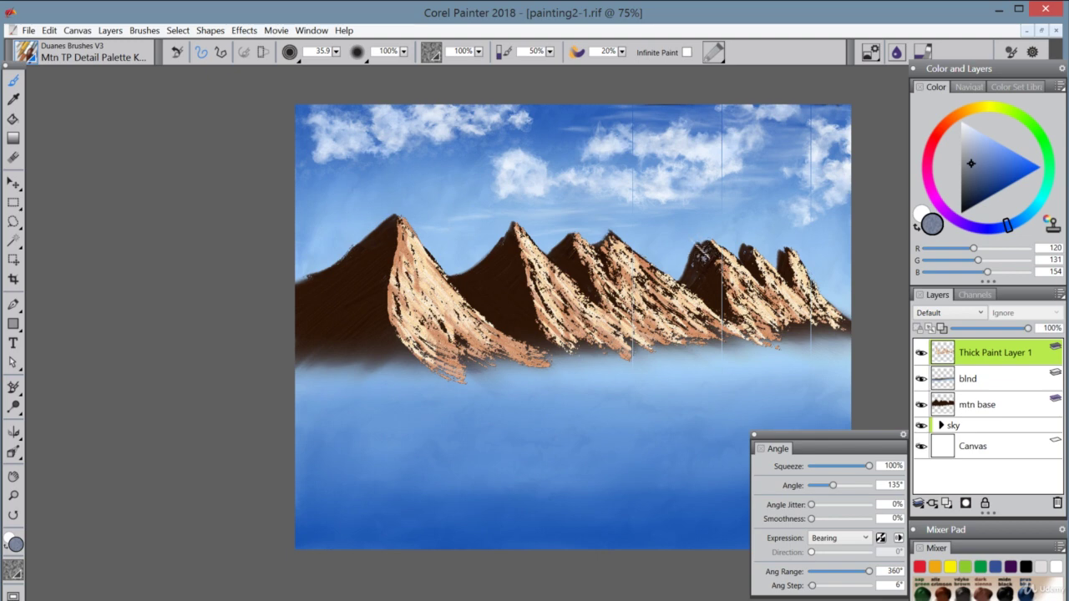
- Paint grey-blue shadows down the left slopes of every peak to the right of the leftmost mountain
{"action": "left_click_drag", "start_coordinate": [698, 257], "coordinate": [683, 284]}
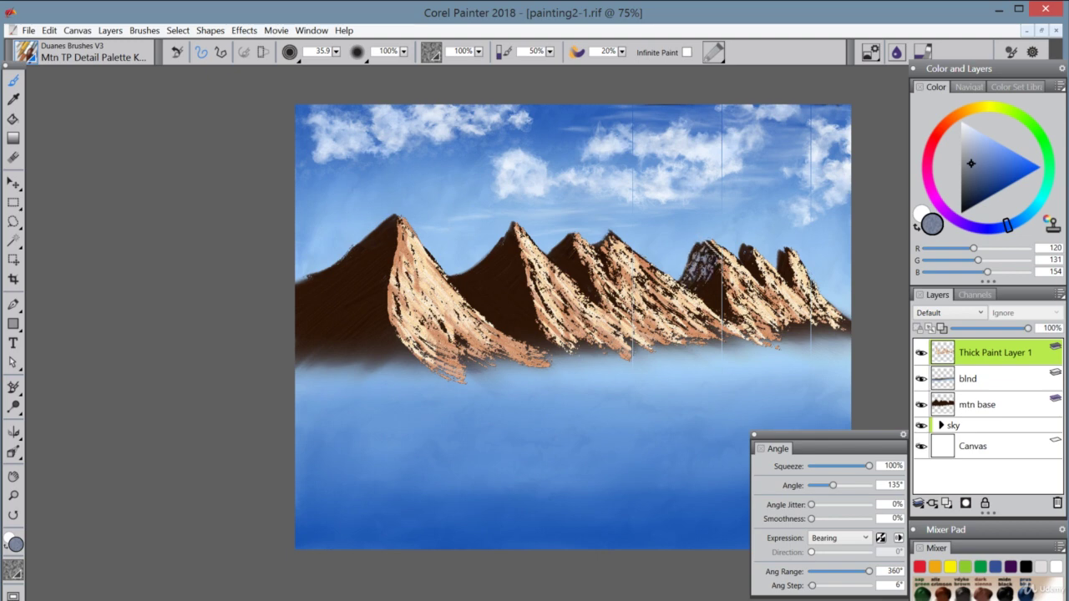
{"action": "mouse_move", "coordinate": [713, 250]}
{"action": "left_mouse_down"}
{"action": "mouse_move", "coordinate": [693, 292]}
{"action": "mouse_move", "coordinate": [719, 282]}
{"action": "mouse_move", "coordinate": [710, 303]}
{"action": "mouse_move", "coordinate": [755, 322]}
{"action": "mouse_move", "coordinate": [744, 324]}
{"action": "left_mouse_up"}
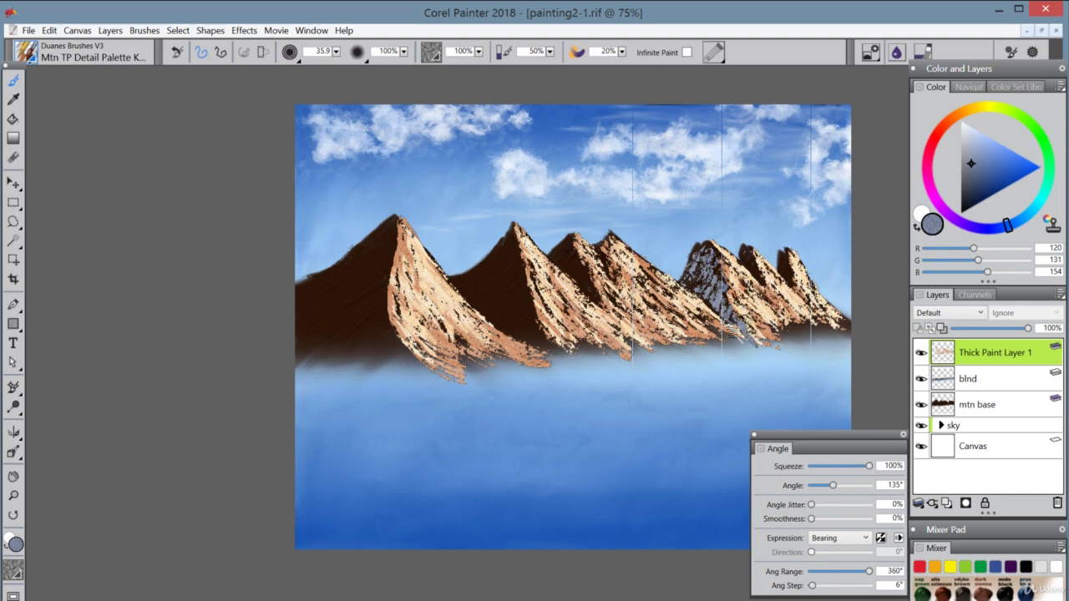
{"action": "mouse_move", "coordinate": [717, 331]}
{"action": "left_mouse_down"}
{"action": "mouse_move", "coordinate": [717, 305]}
{"action": "mouse_move", "coordinate": [704, 319]}
{"action": "mouse_move", "coordinate": [744, 342]}
{"action": "left_mouse_up"}
{"action": "mouse_move", "coordinate": [743, 247]}
{"action": "left_mouse_down"}
{"action": "mouse_move", "coordinate": [752, 272]}
{"action": "mouse_move", "coordinate": [756, 250]}
{"action": "mouse_move", "coordinate": [750, 267]}
{"action": "mouse_move", "coordinate": [773, 299]}
{"action": "mouse_move", "coordinate": [770, 283]}
{"action": "left_mouse_up"}
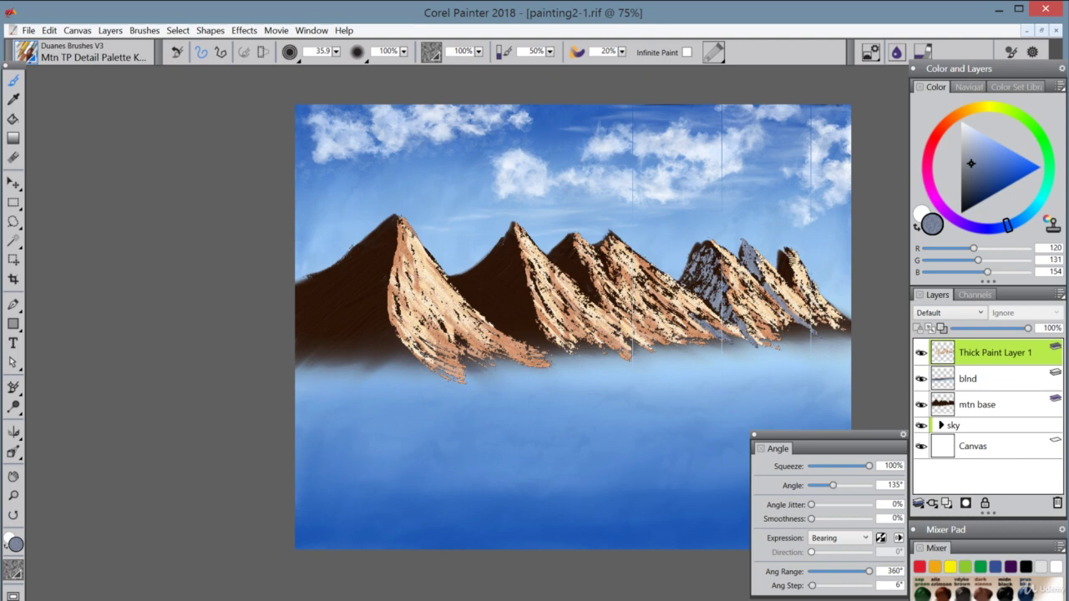
{"action": "mouse_move", "coordinate": [785, 254]}
{"action": "left_mouse_down"}
{"action": "mouse_move", "coordinate": [786, 284]}
{"action": "mouse_move", "coordinate": [788, 254]}
{"action": "mouse_move", "coordinate": [795, 272]}
{"action": "mouse_move", "coordinate": [785, 288]}
{"action": "mouse_move", "coordinate": [795, 290]}
{"action": "left_mouse_up"}
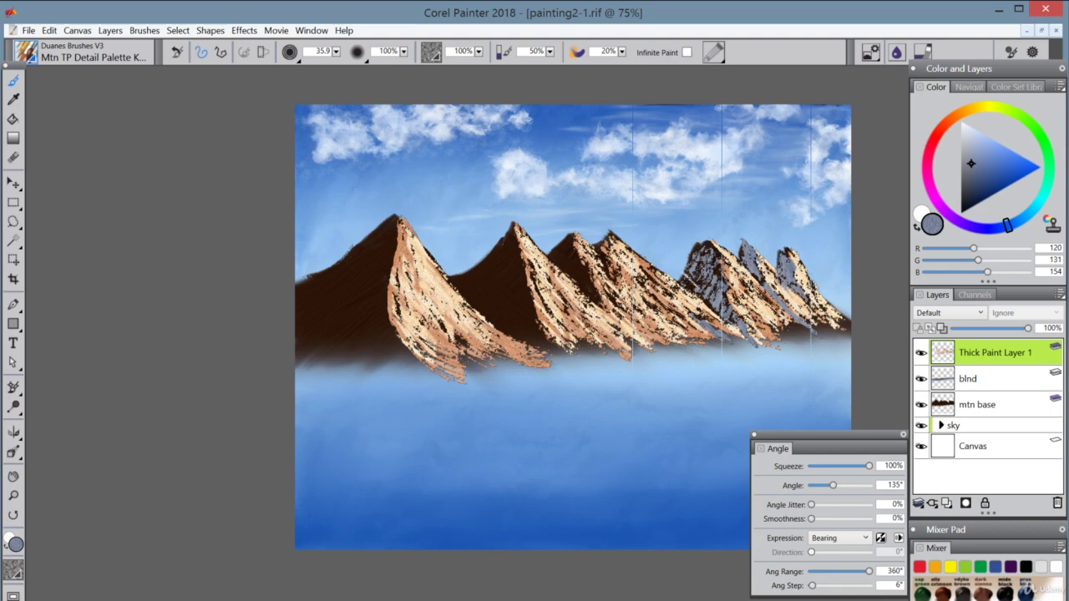
{"action": "mouse_move", "coordinate": [699, 268]}
{"action": "left_mouse_down"}
{"action": "mouse_move", "coordinate": [702, 259]}
{"action": "mouse_move", "coordinate": [686, 288]}
{"action": "mouse_move", "coordinate": [707, 252]}
{"action": "left_mouse_up"}
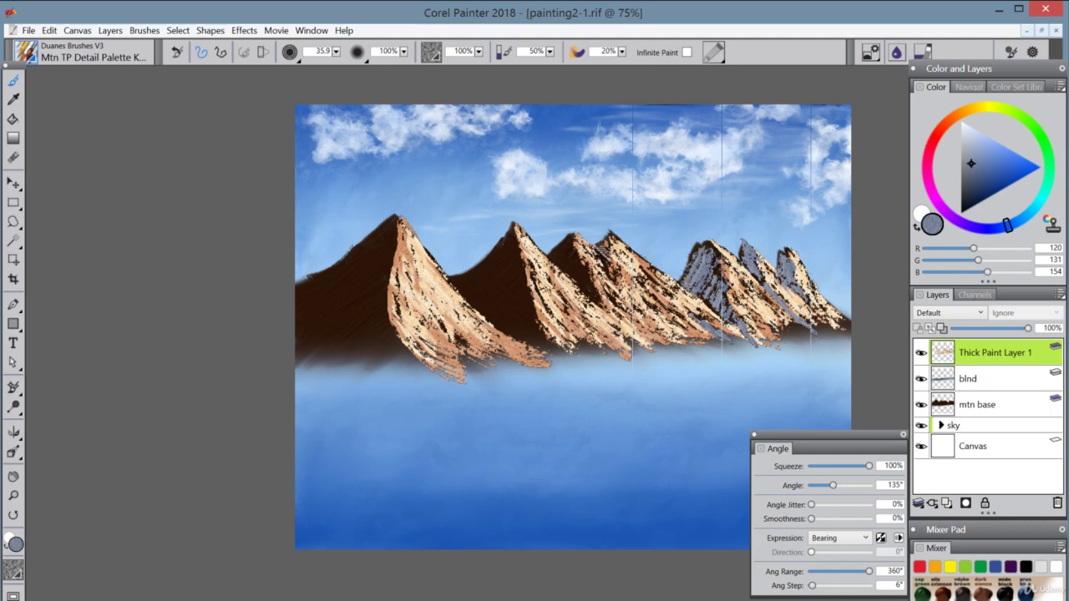
{"action": "mouse_move", "coordinate": [600, 253]}
{"action": "left_mouse_down"}
{"action": "mouse_move", "coordinate": [609, 271]}
{"action": "mouse_move", "coordinate": [620, 263]}
{"action": "mouse_move", "coordinate": [554, 262]}
{"action": "mouse_move", "coordinate": [564, 251]}
{"action": "mouse_move", "coordinate": [576, 284]}
{"action": "mouse_move", "coordinate": [622, 323]}
{"action": "left_mouse_up"}
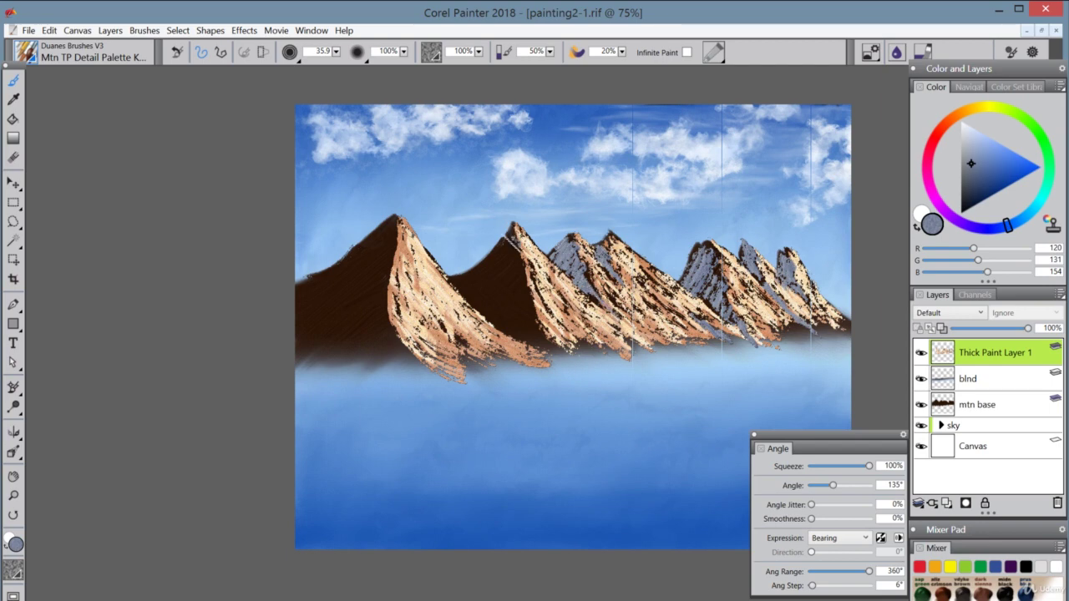
{"action": "mouse_move", "coordinate": [509, 238]}
{"action": "left_mouse_down"}
{"action": "mouse_move", "coordinate": [484, 269]}
{"action": "mouse_move", "coordinate": [452, 283]}
{"action": "mouse_move", "coordinate": [512, 240]}
{"action": "mouse_move", "coordinate": [501, 272]}
{"action": "mouse_move", "coordinate": [468, 296]}
{"action": "mouse_move", "coordinate": [514, 251]}
{"action": "mouse_move", "coordinate": [472, 301]}
{"action": "mouse_move", "coordinate": [521, 261]}
{"action": "mouse_move", "coordinate": [477, 309]}
{"action": "mouse_move", "coordinate": [525, 284]}
{"action": "mouse_move", "coordinate": [495, 321]}
{"action": "mouse_move", "coordinate": [530, 291]}
{"action": "mouse_move", "coordinate": [502, 330]}
{"action": "mouse_move", "coordinate": [531, 315]}
{"action": "mouse_move", "coordinate": [521, 331]}
{"action": "mouse_move", "coordinate": [560, 357]}
{"action": "mouse_move", "coordinate": [547, 364]}
{"action": "left_mouse_up"}
- Cover the leftmost mountain's left face with grey-blue strokes from its summit down to the misty base
{"action": "mouse_move", "coordinate": [372, 237]}
{"action": "left_mouse_down"}
{"action": "mouse_move", "coordinate": [386, 215]}
{"action": "mouse_move", "coordinate": [385, 230]}
{"action": "mouse_move", "coordinate": [355, 257]}
{"action": "mouse_move", "coordinate": [275, 291]}
{"action": "left_mouse_up"}
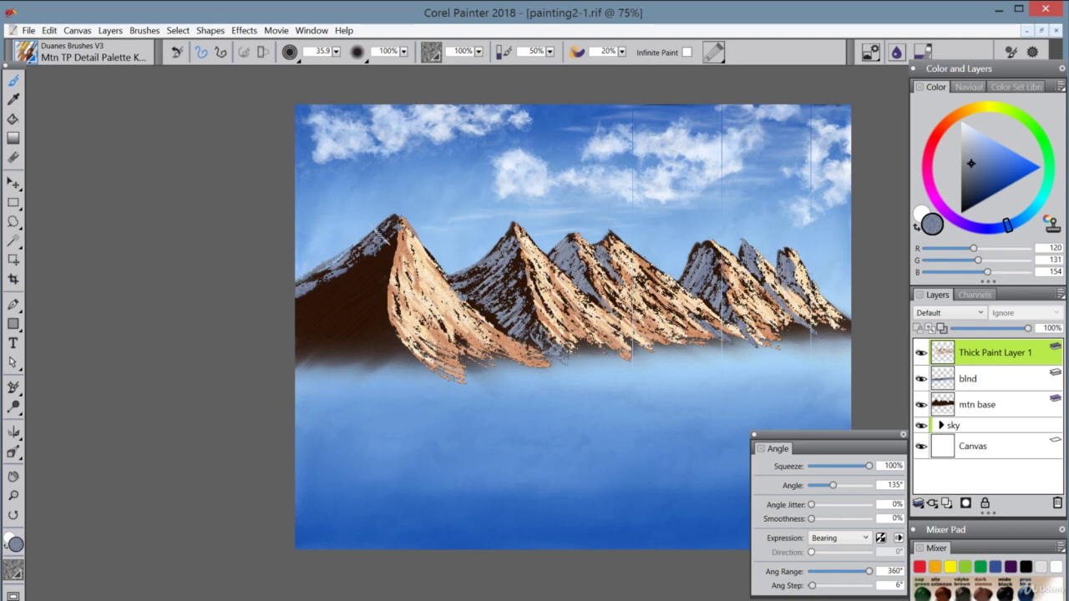
{"action": "mouse_move", "coordinate": [384, 229]}
{"action": "left_mouse_down"}
{"action": "mouse_move", "coordinate": [349, 271]}
{"action": "mouse_move", "coordinate": [282, 298]}
{"action": "left_mouse_up"}
{"action": "left_click_drag", "start_coordinate": [388, 238], "coordinate": [330, 288]}
{"action": "left_click_drag", "start_coordinate": [379, 255], "coordinate": [302, 315]}
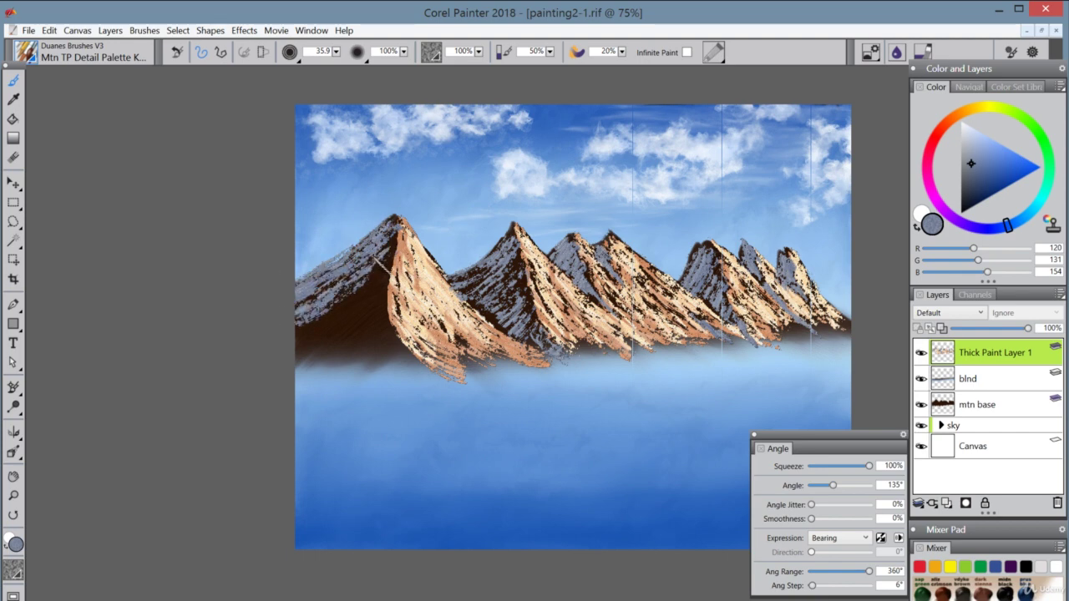
{"action": "left_click_drag", "start_coordinate": [383, 266], "coordinate": [310, 330]}
{"action": "left_click_drag", "start_coordinate": [343, 296], "coordinate": [305, 332]}
{"action": "left_click_drag", "start_coordinate": [398, 227], "coordinate": [351, 322]}
{"action": "left_click_drag", "start_coordinate": [380, 276], "coordinate": [293, 347]}
{"action": "left_click_drag", "start_coordinate": [382, 292], "coordinate": [307, 353]}
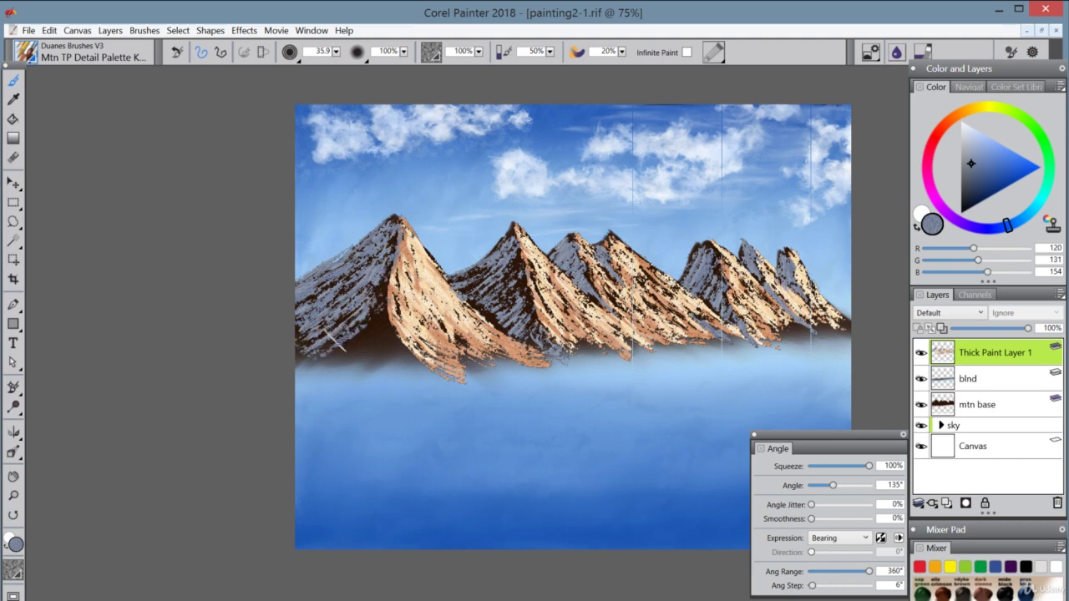
{"action": "mouse_move", "coordinate": [380, 318]}
{"action": "left_mouse_down"}
{"action": "mouse_move", "coordinate": [333, 357]}
{"action": "mouse_move", "coordinate": [359, 371]}
{"action": "left_mouse_up"}
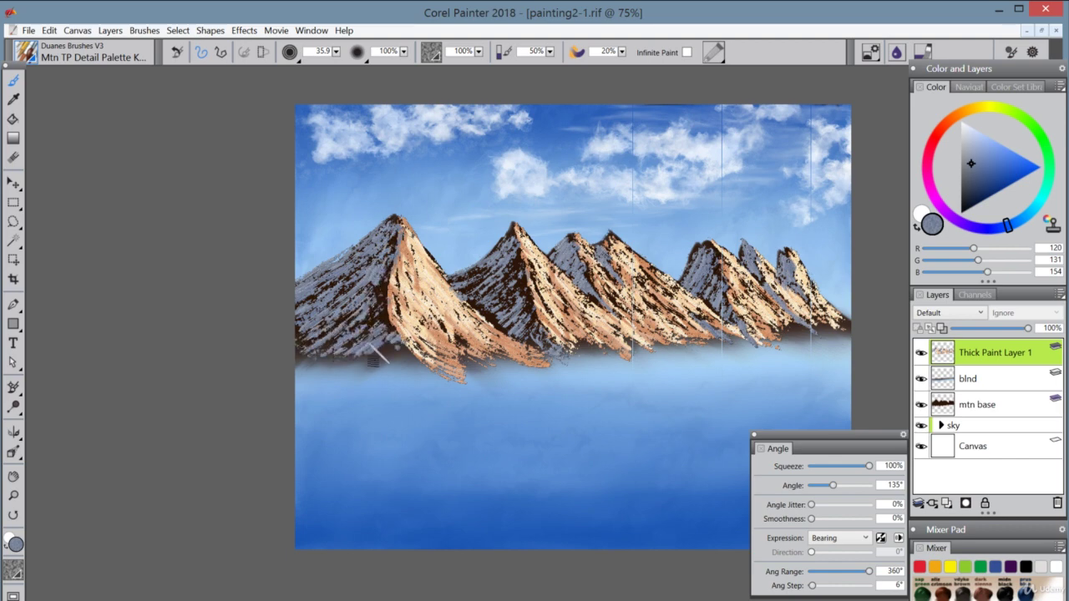
{"action": "mouse_move", "coordinate": [398, 339]}
{"action": "left_mouse_down"}
{"action": "mouse_move", "coordinate": [372, 375]}
{"action": "mouse_move", "coordinate": [400, 372]}
{"action": "mouse_move", "coordinate": [270, 384]}
{"action": "left_mouse_up"}
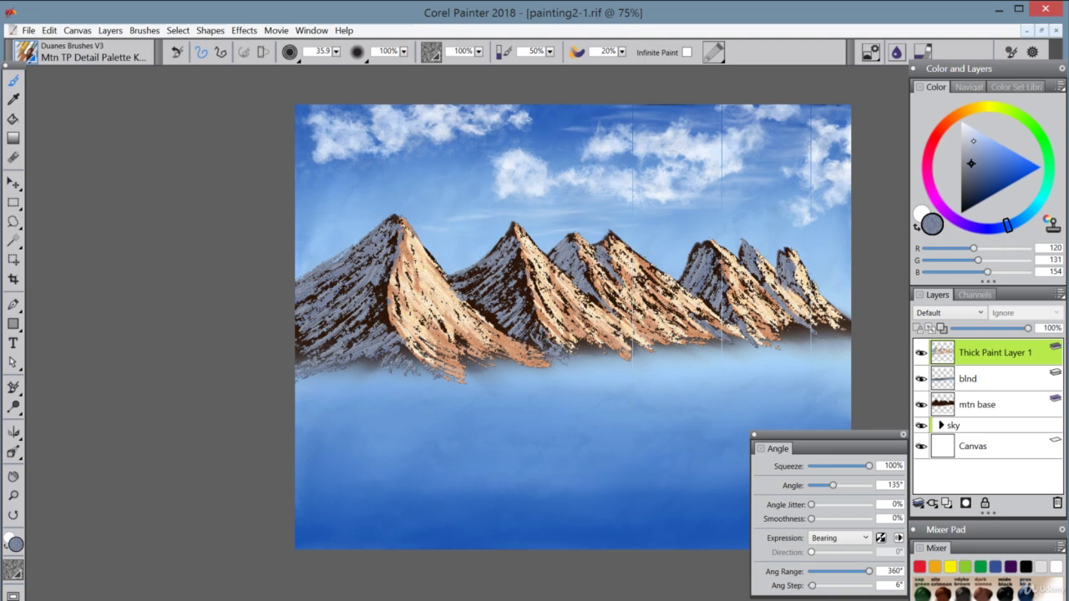
- Set the colour to a lighter blue (RGB 156, 177, 198) and try highlight strokes on the shadow sides of the two rightmost peaks
{"action": "left_click", "coordinate": [1020, 223]}
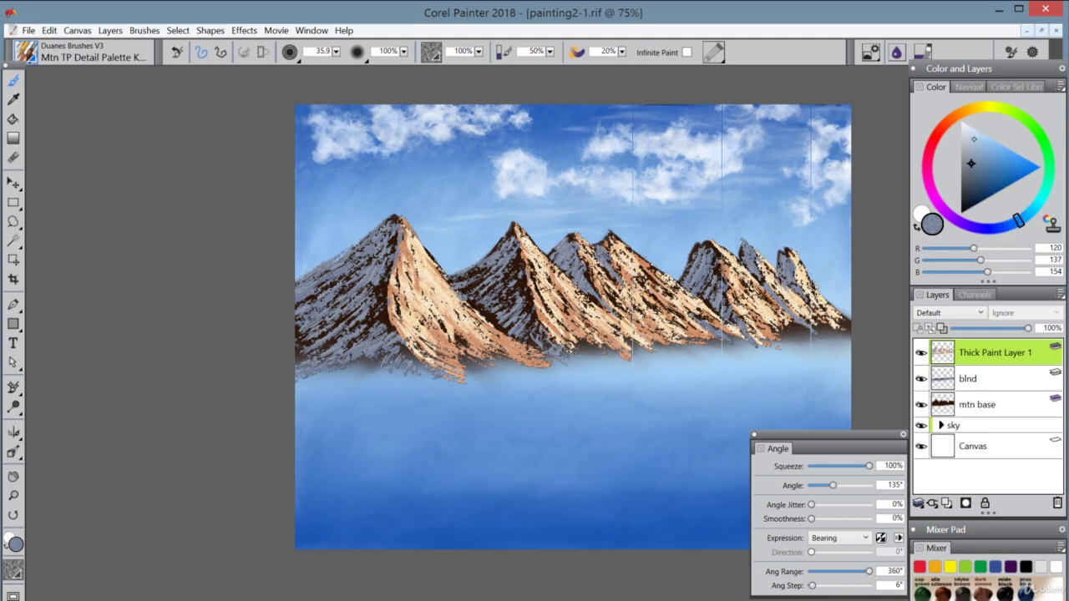
{"action": "left_click", "coordinate": [974, 138]}
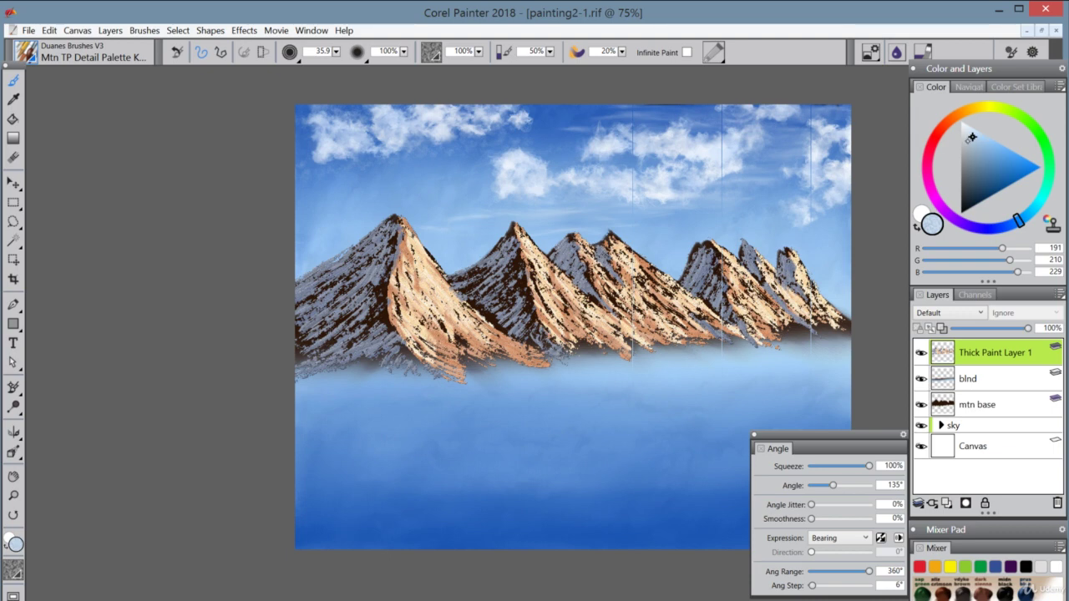
{"action": "left_click_drag", "start_coordinate": [741, 249], "coordinate": [753, 269]}
{"action": "left_click", "coordinate": [974, 149]}
{"action": "mouse_move", "coordinate": [742, 244]}
{"action": "left_mouse_down"}
{"action": "mouse_move", "coordinate": [756, 281]}
{"action": "mouse_move", "coordinate": [794, 311]}
{"action": "left_mouse_up"}
{"action": "mouse_move", "coordinate": [791, 253]}
{"action": "left_mouse_down"}
{"action": "mouse_move", "coordinate": [780, 281]}
{"action": "mouse_move", "coordinate": [798, 293]}
{"action": "mouse_move", "coordinate": [810, 326]}
{"action": "left_mouse_up"}
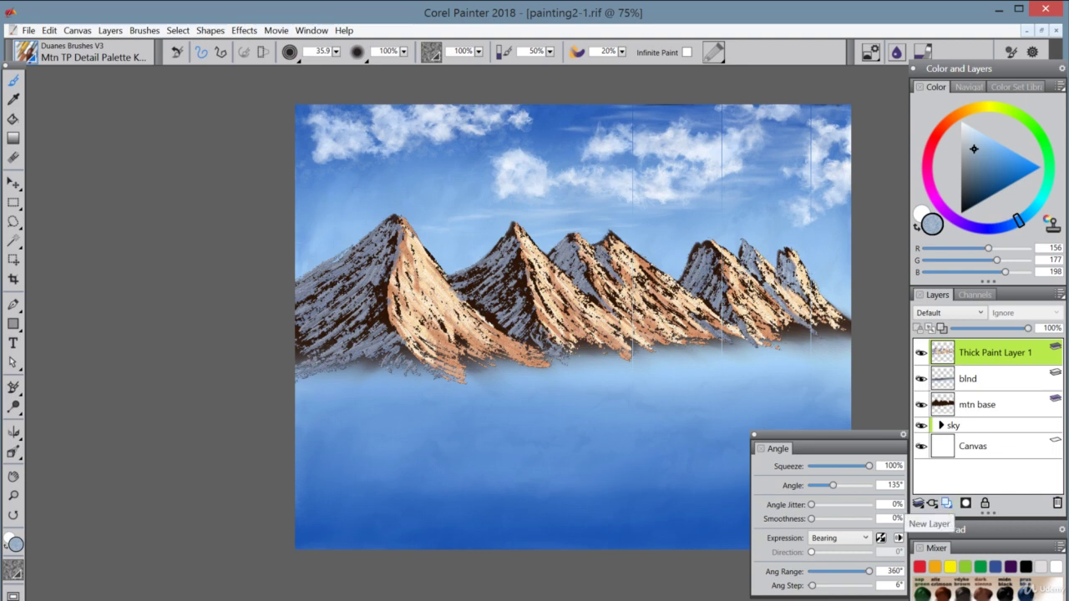
- Add a new layer above Thick Paint Layer 1 and paint light blue accents over the shadowed slopes from the right-hand peaks to the second mountain
{"action": "left_click", "coordinate": [946, 503]}
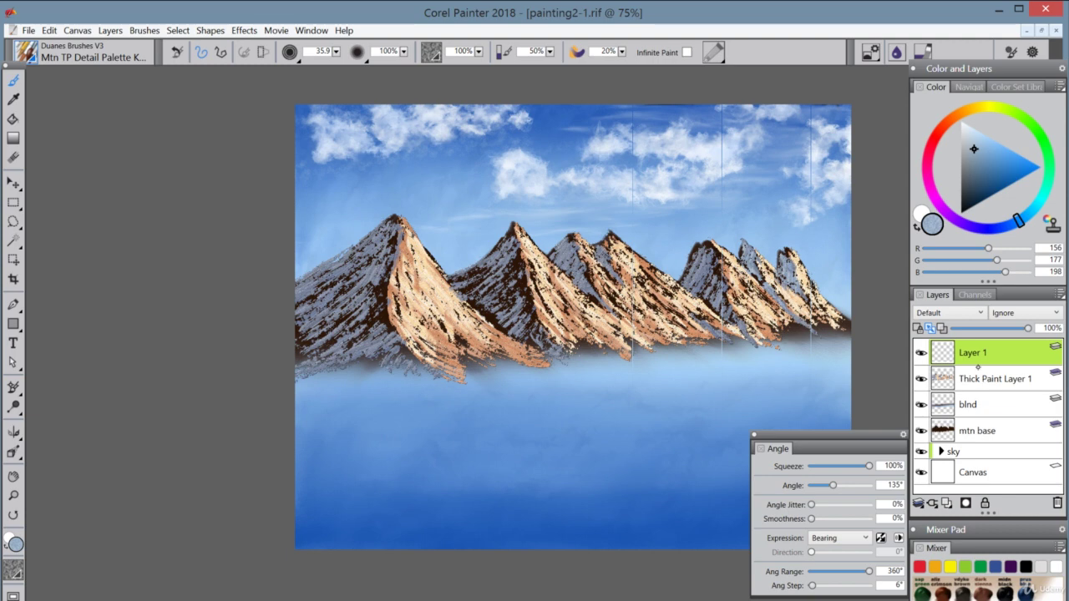
{"action": "left_click_drag", "start_coordinate": [706, 255], "coordinate": [711, 264]}
{"action": "left_click_drag", "start_coordinate": [703, 245], "coordinate": [715, 255]}
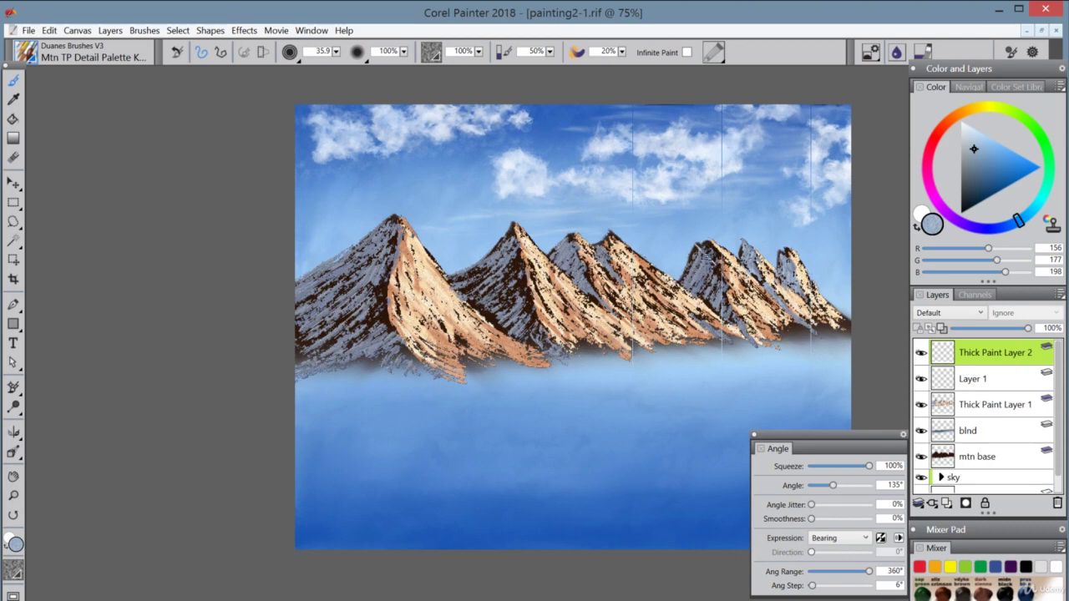
{"action": "mouse_move", "coordinate": [710, 255]}
{"action": "left_mouse_down"}
{"action": "mouse_move", "coordinate": [696, 297]}
{"action": "mouse_move", "coordinate": [709, 289]}
{"action": "mouse_move", "coordinate": [719, 313]}
{"action": "mouse_move", "coordinate": [722, 283]}
{"action": "mouse_move", "coordinate": [744, 331]}
{"action": "left_mouse_up"}
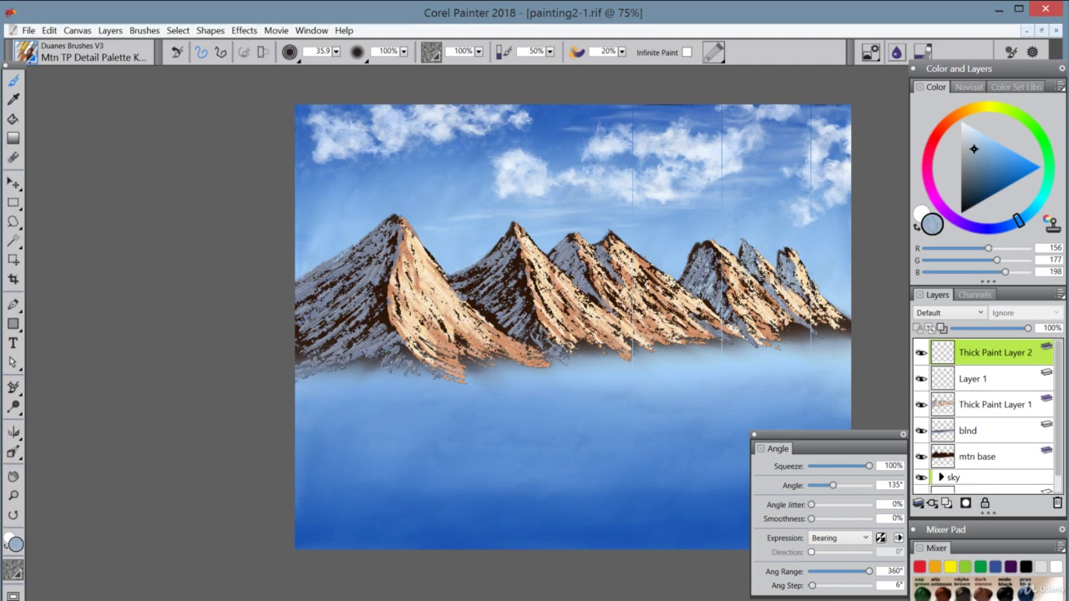
{"action": "mouse_move", "coordinate": [767, 287]}
{"action": "left_mouse_down"}
{"action": "mouse_move", "coordinate": [783, 286]}
{"action": "mouse_move", "coordinate": [792, 260]}
{"action": "mouse_move", "coordinate": [779, 278]}
{"action": "left_mouse_up"}
{"action": "mouse_move", "coordinate": [608, 261]}
{"action": "left_mouse_down"}
{"action": "mouse_move", "coordinate": [613, 275]}
{"action": "mouse_move", "coordinate": [576, 242]}
{"action": "mouse_move", "coordinate": [555, 259]}
{"action": "mouse_move", "coordinate": [582, 292]}
{"action": "mouse_move", "coordinate": [608, 301]}
{"action": "mouse_move", "coordinate": [610, 286]}
{"action": "left_mouse_up"}
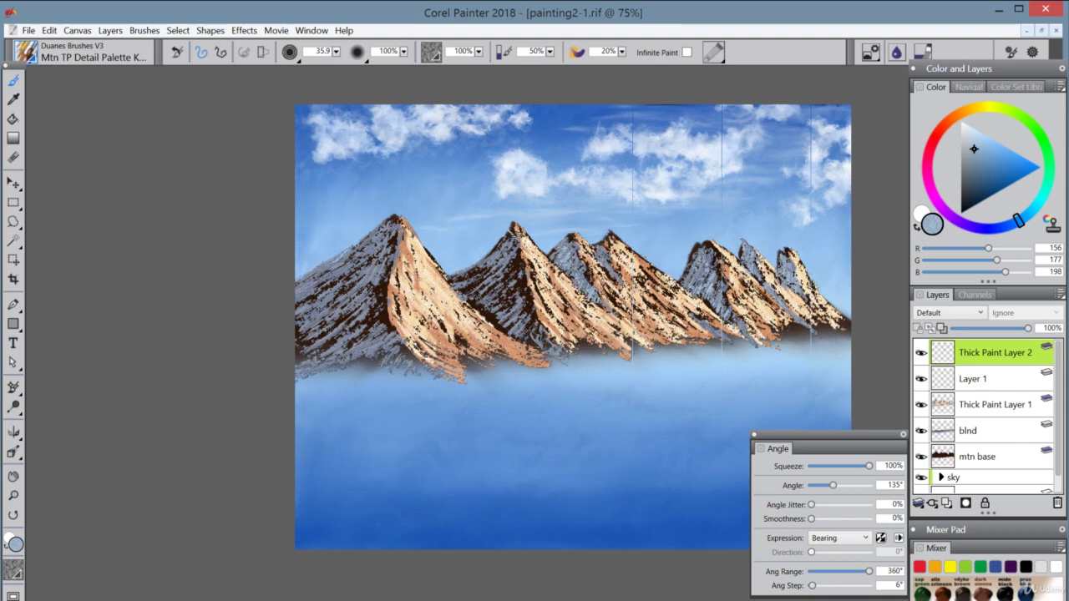
{"action": "left_click_drag", "start_coordinate": [492, 262], "coordinate": [451, 293]}
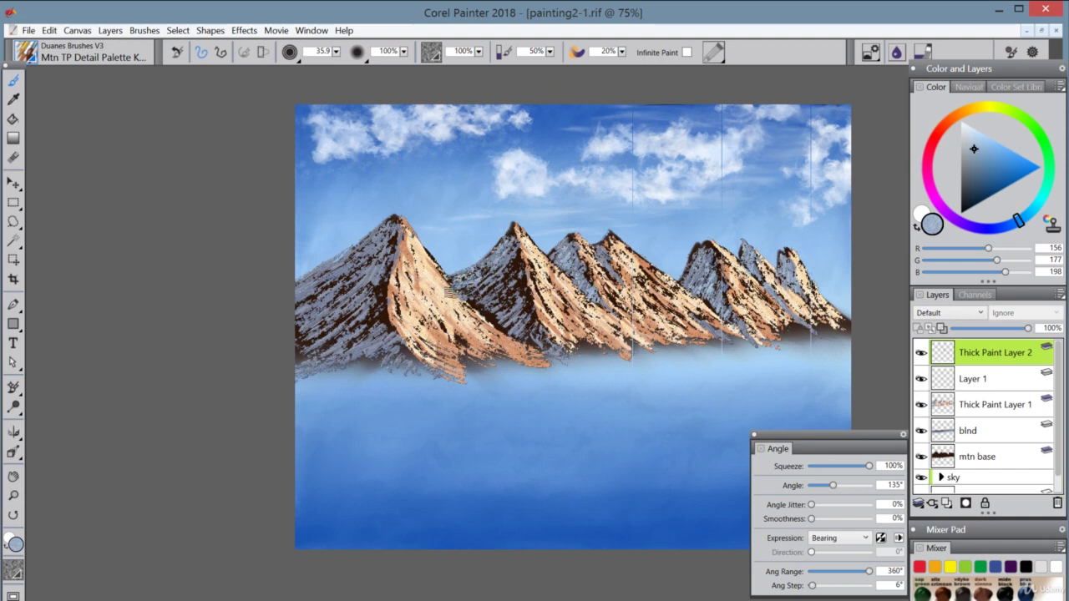
- Paint light blue accents down the second mountain's shadowed slope and base, and across the leftmost mountain's left face
{"action": "mouse_move", "coordinate": [513, 259]}
{"action": "left_mouse_down"}
{"action": "mouse_move", "coordinate": [461, 305]}
{"action": "mouse_move", "coordinate": [497, 292]}
{"action": "mouse_move", "coordinate": [479, 311]}
{"action": "left_mouse_up"}
{"action": "mouse_move", "coordinate": [528, 280]}
{"action": "left_mouse_down"}
{"action": "mouse_move", "coordinate": [486, 312]}
{"action": "mouse_move", "coordinate": [495, 325]}
{"action": "mouse_move", "coordinate": [514, 315]}
{"action": "mouse_move", "coordinate": [496, 327]}
{"action": "mouse_move", "coordinate": [588, 366]}
{"action": "left_mouse_up"}
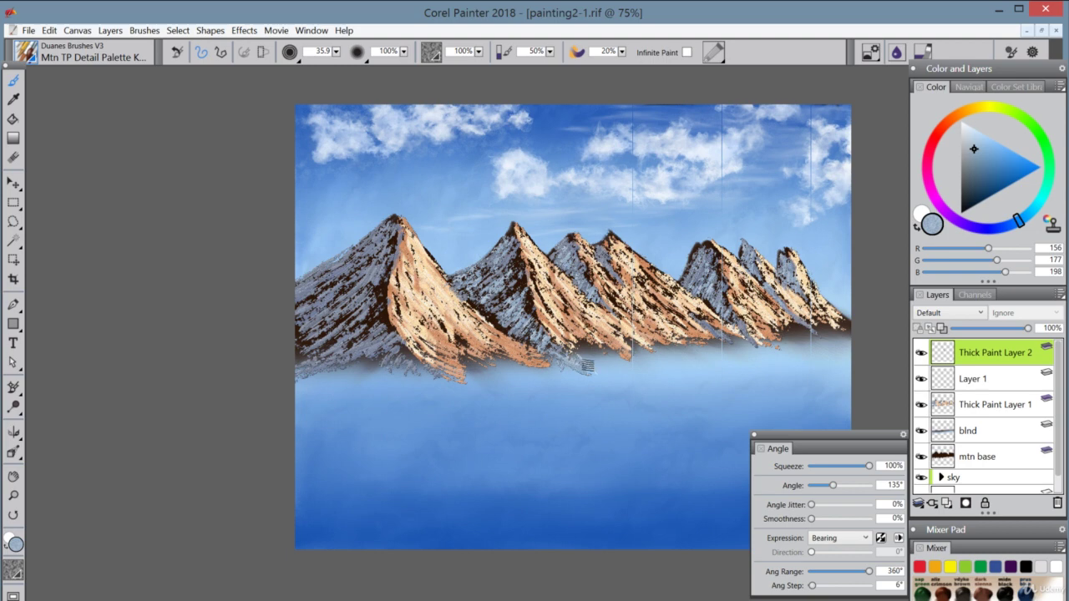
{"action": "left_click_drag", "start_coordinate": [465, 343], "coordinate": [495, 378]}
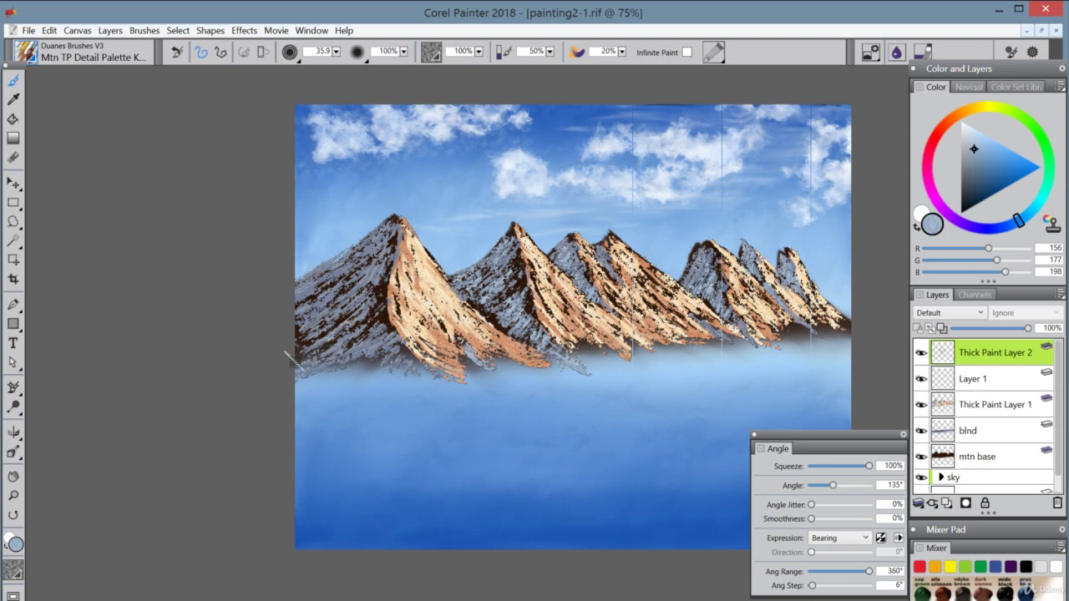
{"action": "mouse_move", "coordinate": [371, 272]}
{"action": "left_mouse_down"}
{"action": "mouse_move", "coordinate": [300, 304]}
{"action": "mouse_move", "coordinate": [358, 255]}
{"action": "mouse_move", "coordinate": [292, 296]}
{"action": "mouse_move", "coordinate": [389, 227]}
{"action": "mouse_move", "coordinate": [283, 301]}
{"action": "mouse_move", "coordinate": [389, 227]}
{"action": "mouse_move", "coordinate": [297, 333]}
{"action": "mouse_move", "coordinate": [353, 282]}
{"action": "mouse_move", "coordinate": [361, 316]}
{"action": "mouse_move", "coordinate": [305, 351]}
{"action": "mouse_move", "coordinate": [369, 370]}
{"action": "left_mouse_up"}
{"action": "left_click_drag", "start_coordinate": [388, 312], "coordinate": [308, 364]}
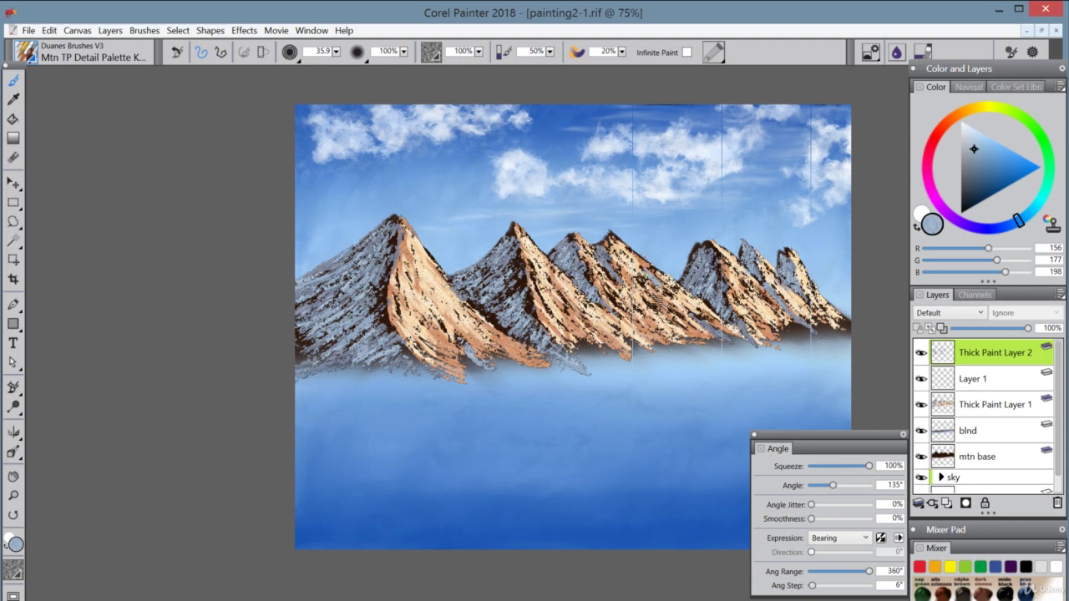
- Set the colour to dark navy (RGB 1, 21, 41) and add dark crevices on the sunlit slopes and the leftmost mountain's shadowed face
{"action": "left_click_drag", "start_coordinate": [645, 317], "coordinate": [666, 292]}
{"action": "left_click_drag", "start_coordinate": [971, 202], "coordinate": [975, 205]}
{"action": "left_click_drag", "start_coordinate": [651, 275], "coordinate": [683, 304]}
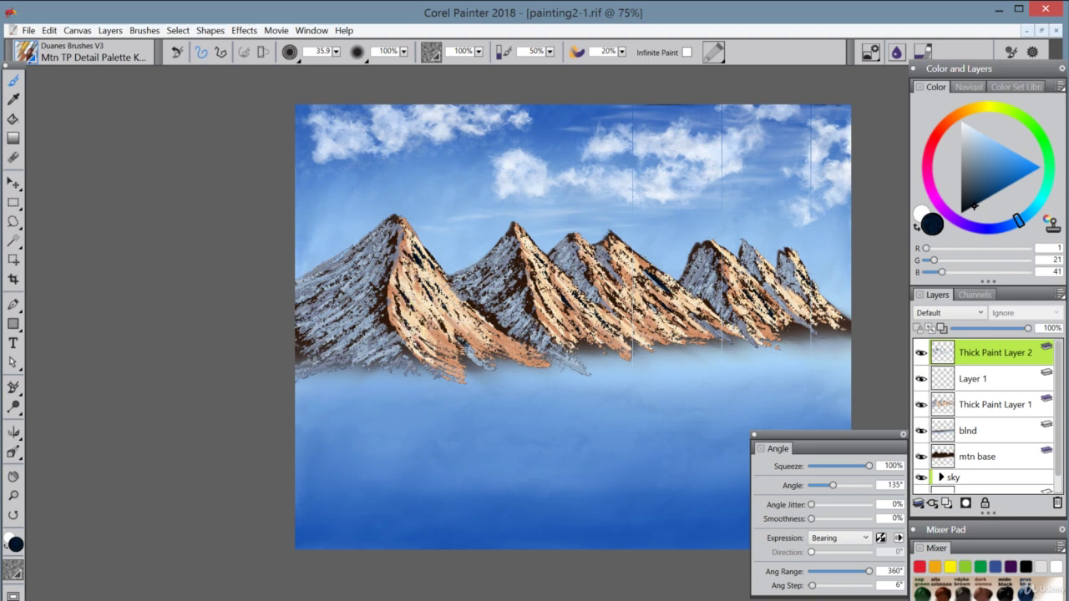
{"action": "left_click_drag", "start_coordinate": [459, 342], "coordinate": [496, 361]}
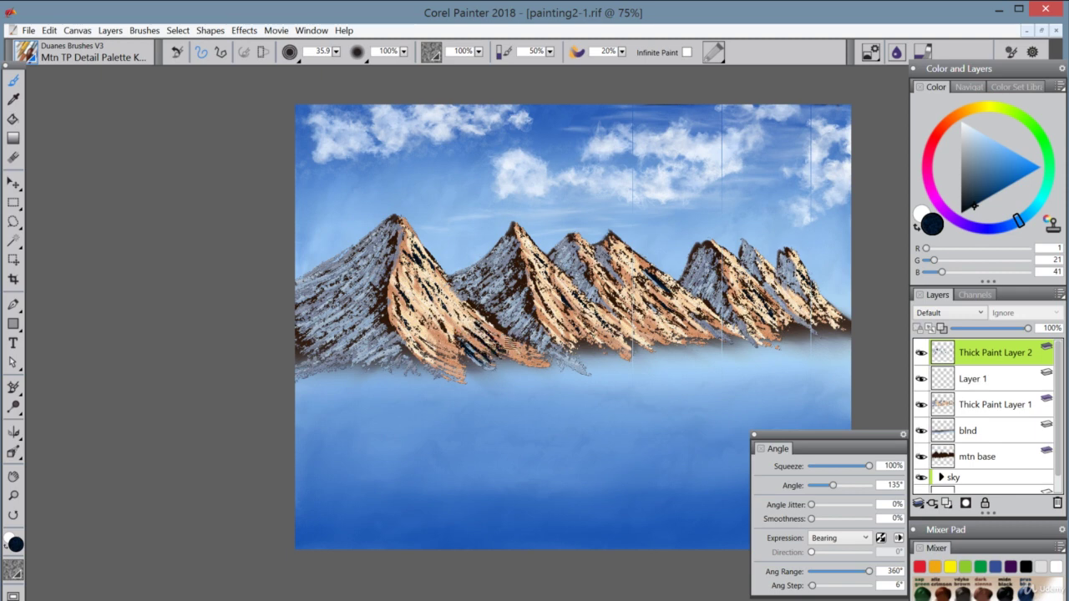
{"action": "mouse_move", "coordinate": [538, 330]}
{"action": "left_mouse_down"}
{"action": "mouse_move", "coordinate": [501, 313]}
{"action": "mouse_move", "coordinate": [521, 342]}
{"action": "mouse_move", "coordinate": [543, 344]}
{"action": "mouse_move", "coordinate": [490, 281]}
{"action": "mouse_move", "coordinate": [512, 251]}
{"action": "left_mouse_up"}
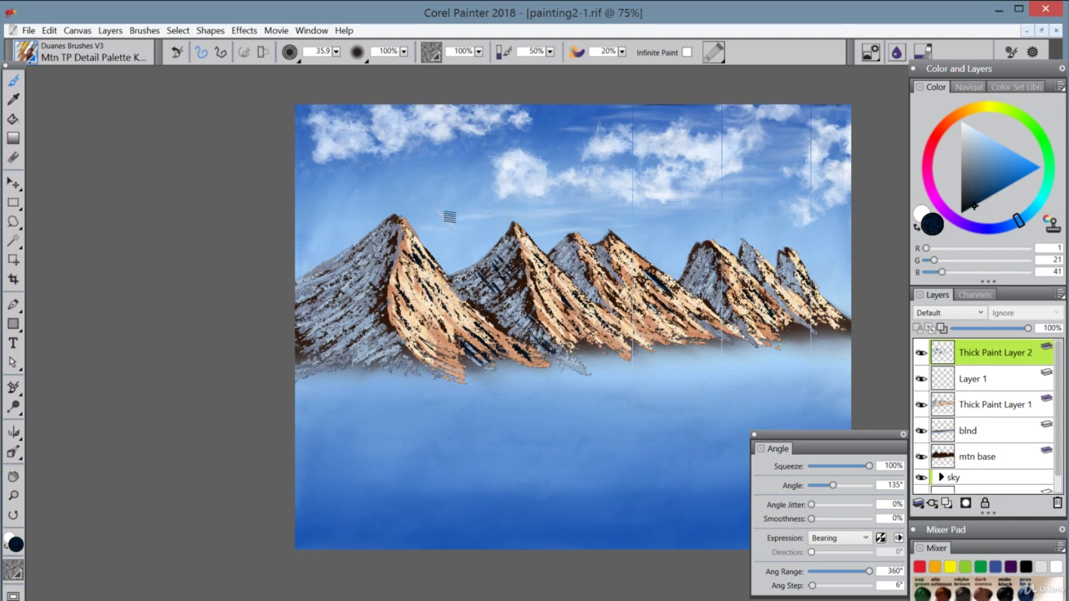
{"action": "mouse_move", "coordinate": [367, 242]}
{"action": "left_mouse_down"}
{"action": "mouse_move", "coordinate": [375, 279]}
{"action": "mouse_move", "coordinate": [334, 269]}
{"action": "mouse_move", "coordinate": [355, 305]}
{"action": "left_mouse_up"}
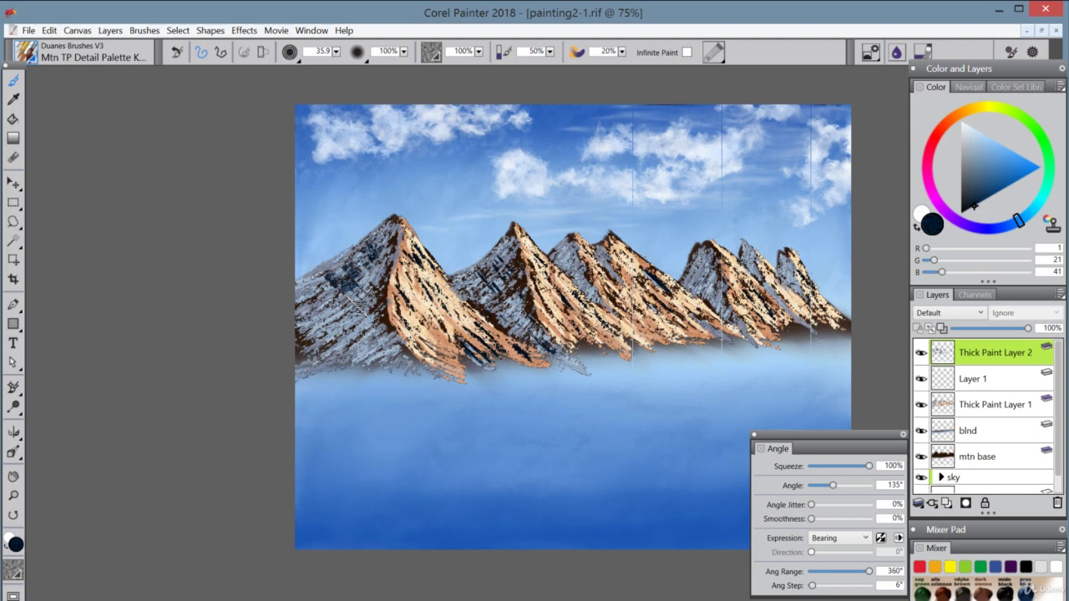
- Using the Blndr 2 Hairs & Some Air brush on a new top layer, blend the bases of all the mountains into the mist
{"action": "left_click", "coordinate": [84, 52]}
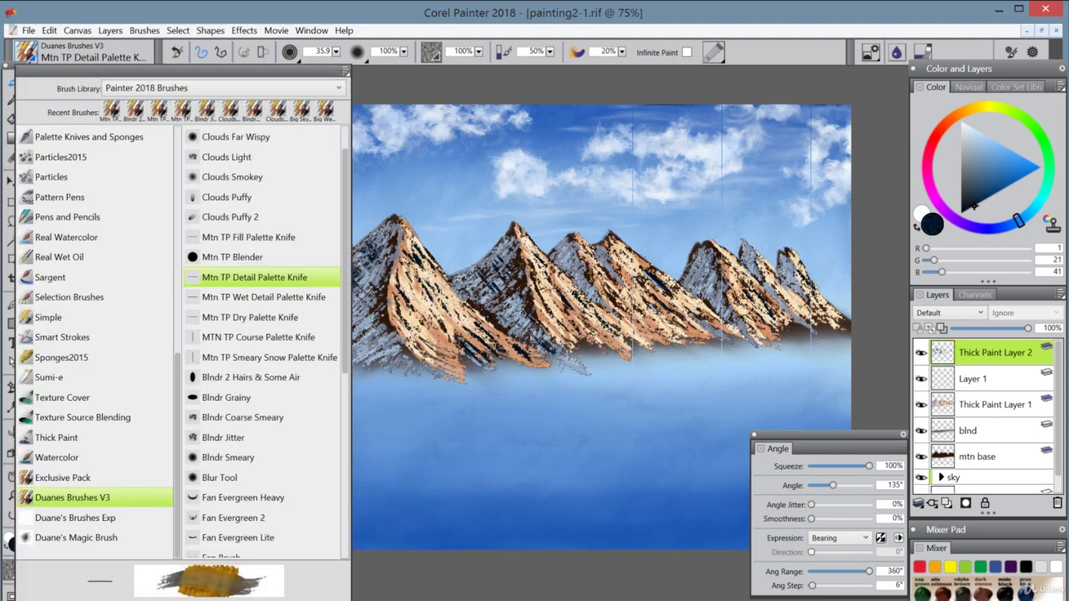
{"action": "left_click", "coordinate": [277, 377]}
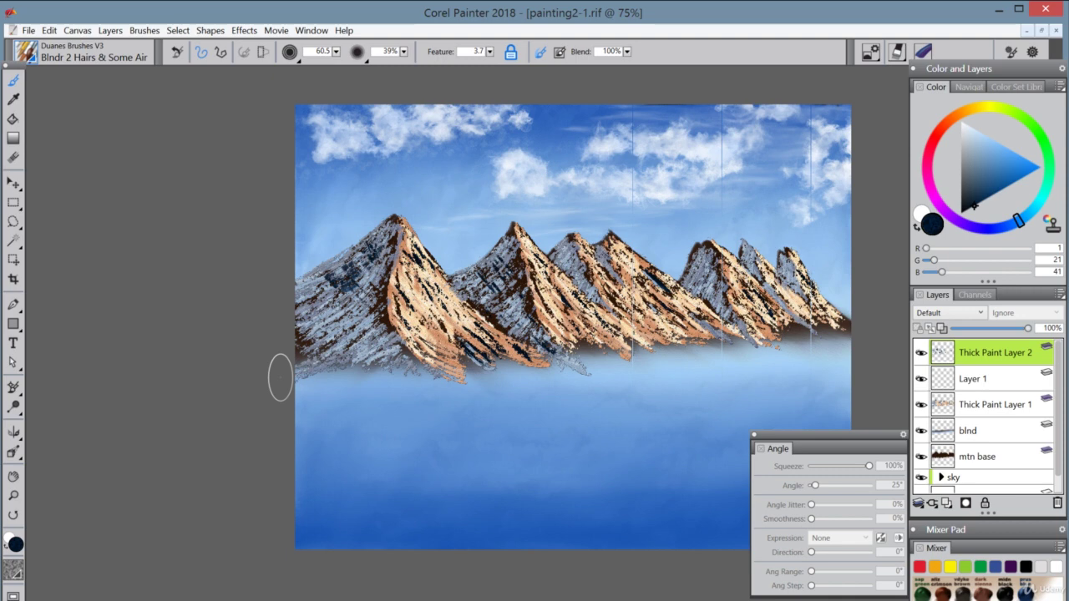
{"action": "key", "text": "ctrl+shift+n"}
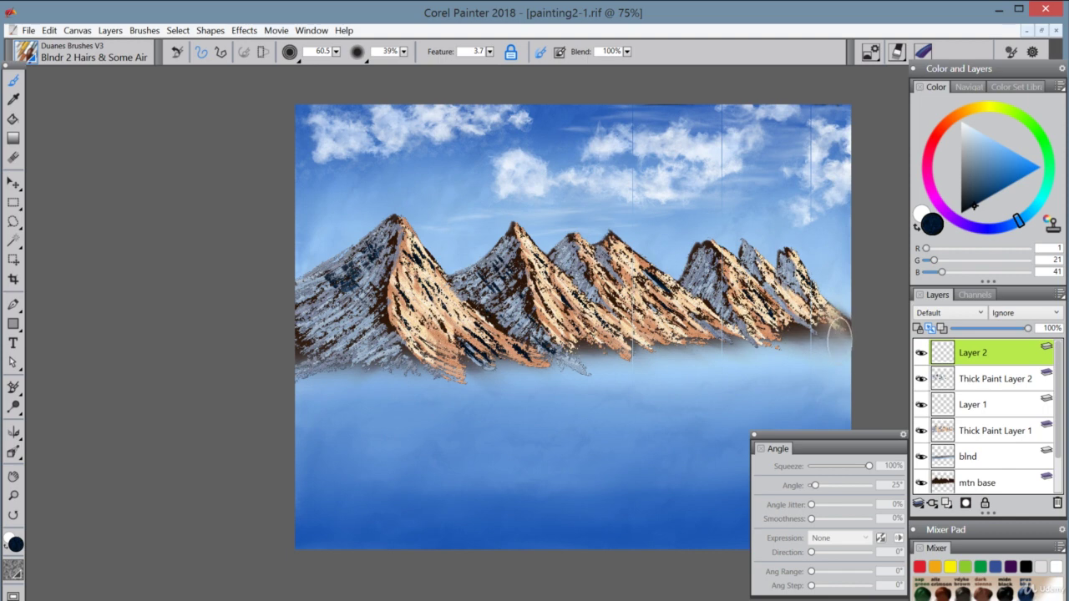
{"action": "mouse_move", "coordinate": [840, 338]}
{"action": "left_mouse_down"}
{"action": "mouse_move", "coordinate": [799, 328]}
{"action": "mouse_move", "coordinate": [799, 342]}
{"action": "mouse_move", "coordinate": [802, 331]}
{"action": "mouse_move", "coordinate": [787, 326]}
{"action": "mouse_move", "coordinate": [802, 327]}
{"action": "mouse_move", "coordinate": [757, 354]}
{"action": "mouse_move", "coordinate": [768, 340]}
{"action": "mouse_move", "coordinate": [605, 351]}
{"action": "mouse_move", "coordinate": [598, 356]}
{"action": "mouse_move", "coordinate": [627, 370]}
{"action": "mouse_move", "coordinate": [618, 349]}
{"action": "mouse_move", "coordinate": [616, 364]}
{"action": "mouse_move", "coordinate": [595, 356]}
{"action": "mouse_move", "coordinate": [591, 381]}
{"action": "mouse_move", "coordinate": [550, 352]}
{"action": "mouse_move", "coordinate": [532, 364]}
{"action": "mouse_move", "coordinate": [539, 382]}
{"action": "mouse_move", "coordinate": [571, 393]}
{"action": "mouse_move", "coordinate": [561, 375]}
{"action": "mouse_move", "coordinate": [491, 365]}
{"action": "mouse_move", "coordinate": [495, 354]}
{"action": "mouse_move", "coordinate": [475, 353]}
{"action": "mouse_move", "coordinate": [501, 378]}
{"action": "mouse_move", "coordinate": [482, 390]}
{"action": "mouse_move", "coordinate": [432, 355]}
{"action": "mouse_move", "coordinate": [417, 372]}
{"action": "mouse_move", "coordinate": [423, 391]}
{"action": "mouse_move", "coordinate": [372, 358]}
{"action": "mouse_move", "coordinate": [301, 356]}
{"action": "left_mouse_up"}
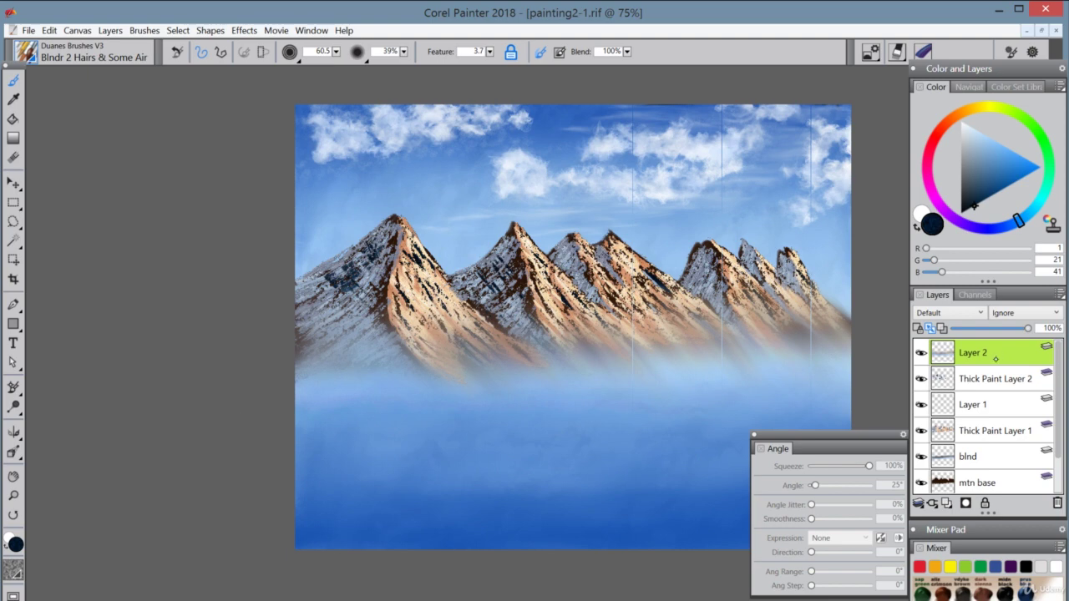
- Group all layers from Layer 2 down to mtn base and name the group mtn
{"action": "scroll", "coordinate": [986, 413], "scroll_direction": "down", "scroll_amount": 3}
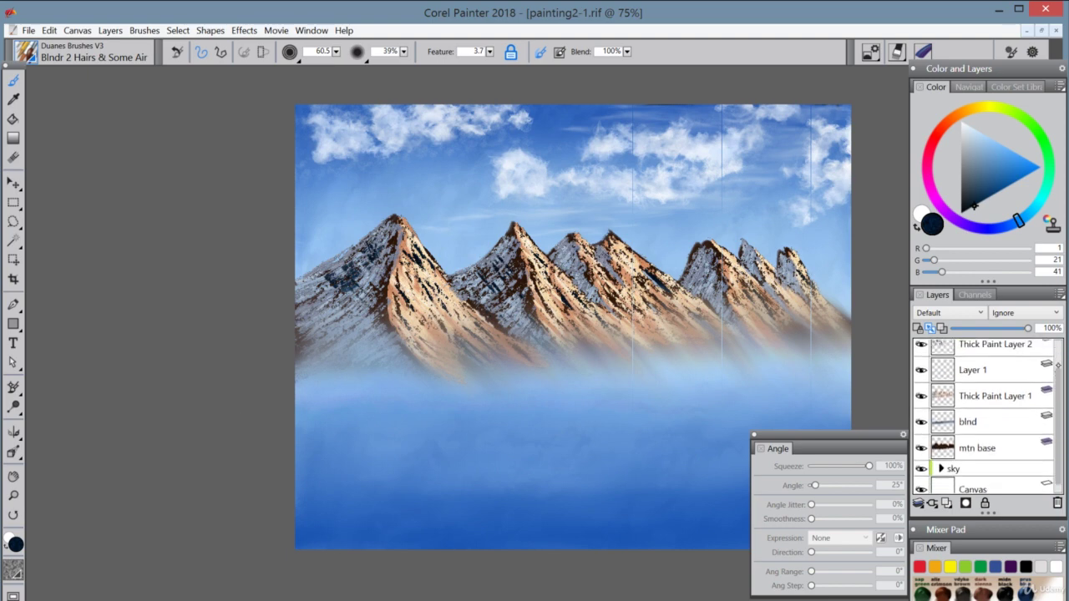
{"action": "scroll", "coordinate": [985, 413], "scroll_direction": "up", "scroll_amount": 2}
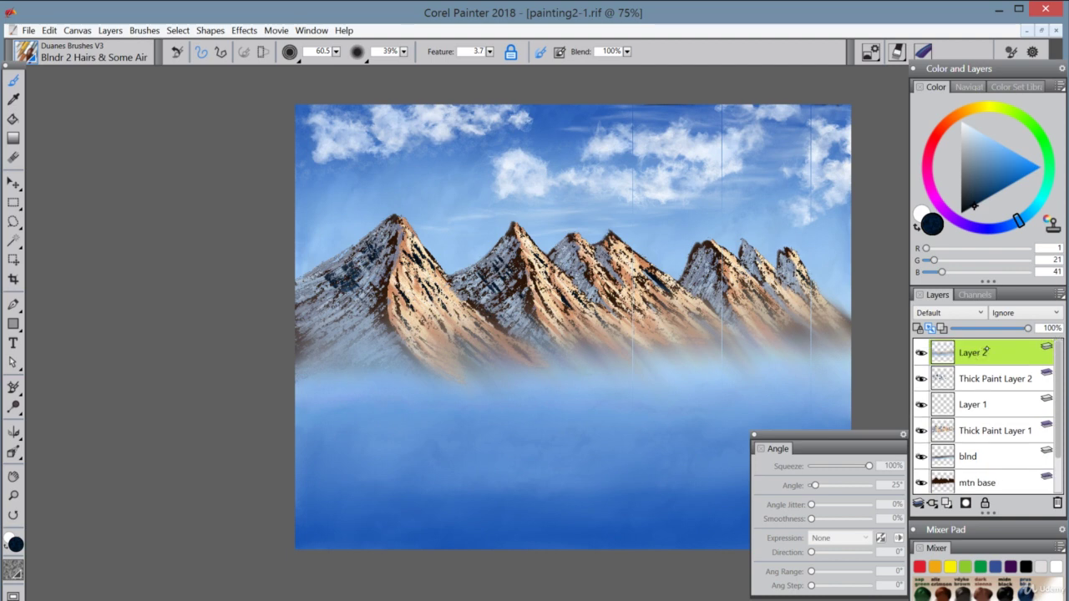
{"action": "scroll", "coordinate": [1045, 468], "scroll_direction": "down", "scroll_amount": 2}
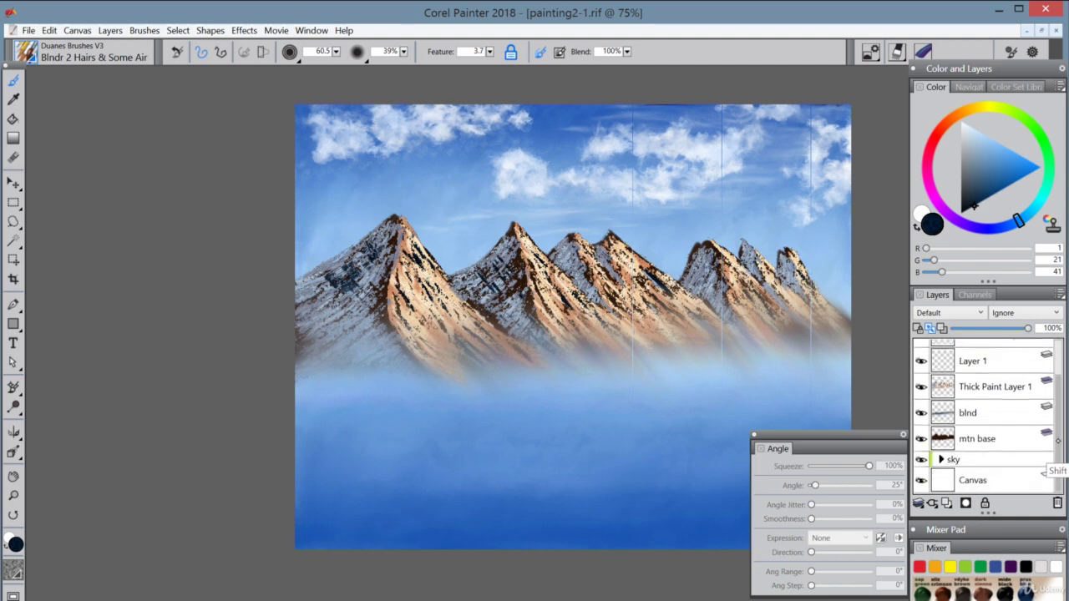
{"action": "left_click", "coordinate": [983, 437], "text": "shift"}
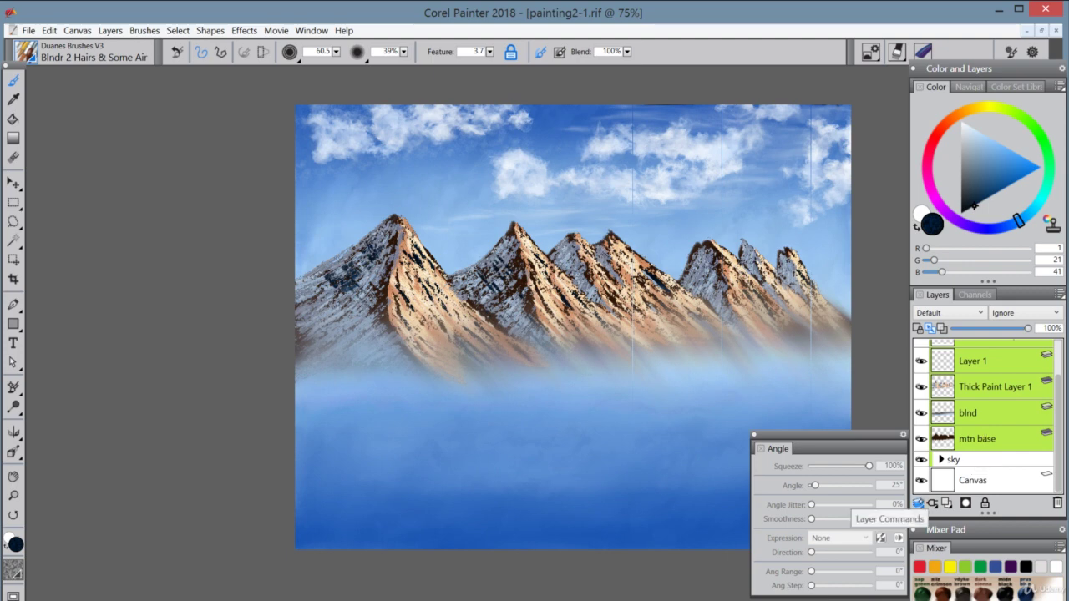
{"action": "left_click", "coordinate": [917, 502]}
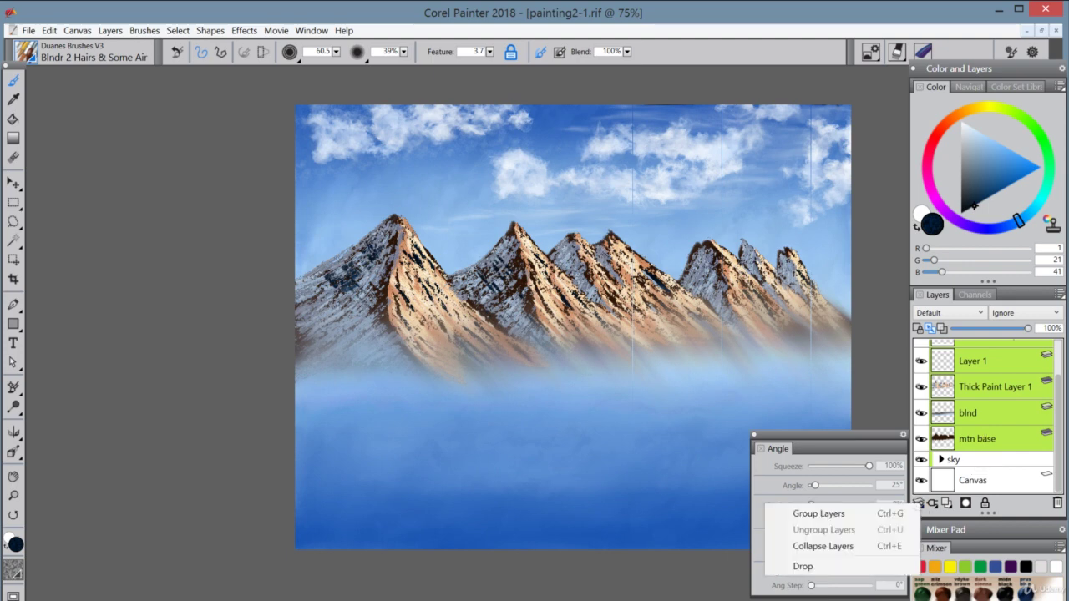
{"action": "left_click", "coordinate": [833, 512]}
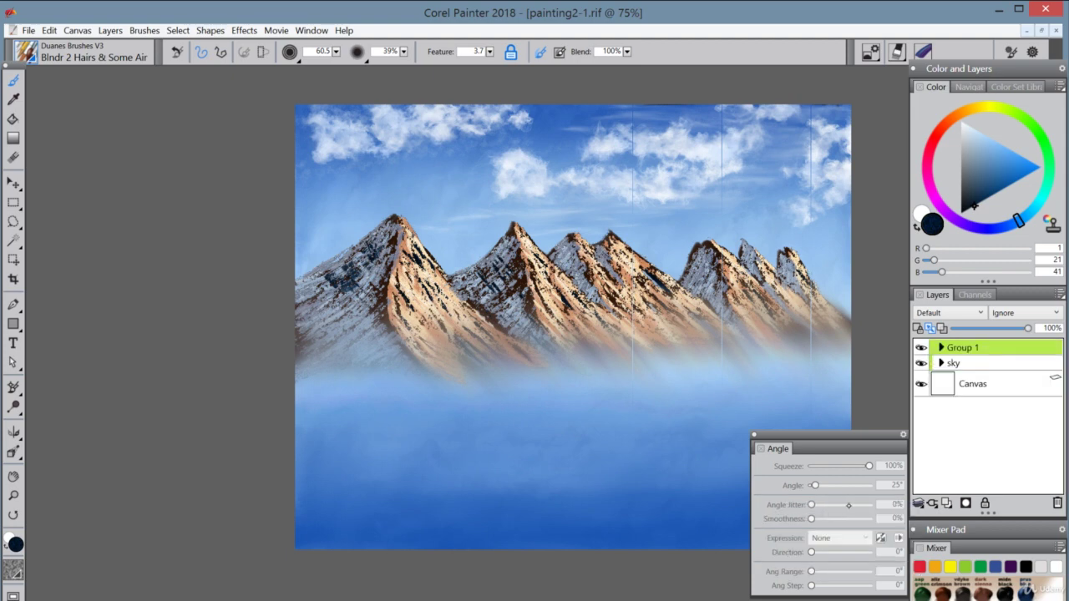
{"action": "double_click", "coordinate": [963, 347]}
{"action": "type", "text": "mtn"}
- Delete the empty Layer 1 from inside the mtn group
{"action": "left_click", "coordinate": [941, 347]}
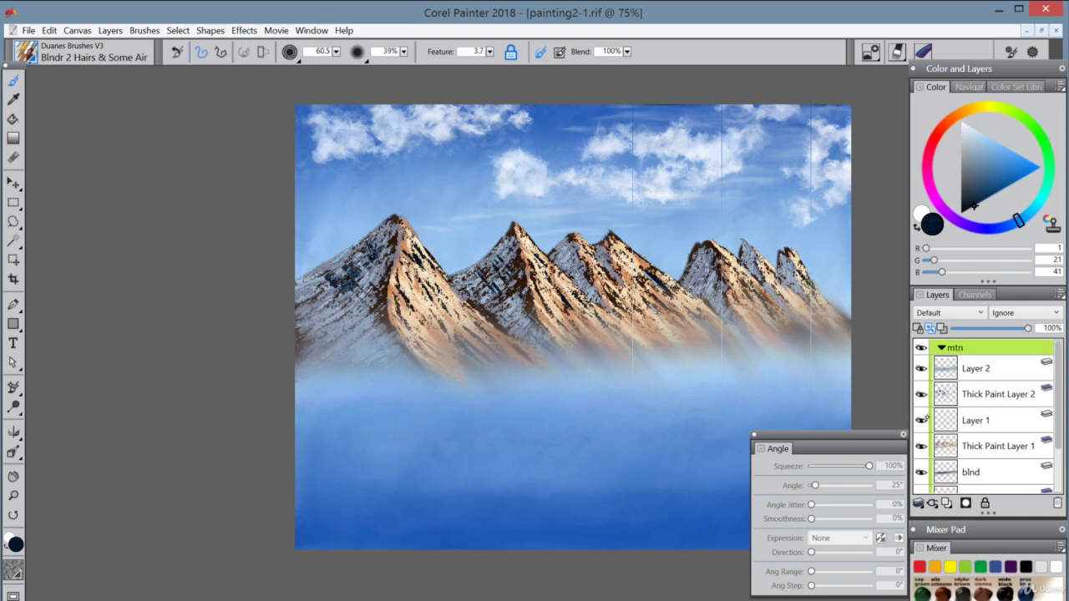
{"action": "left_click", "coordinate": [999, 417]}
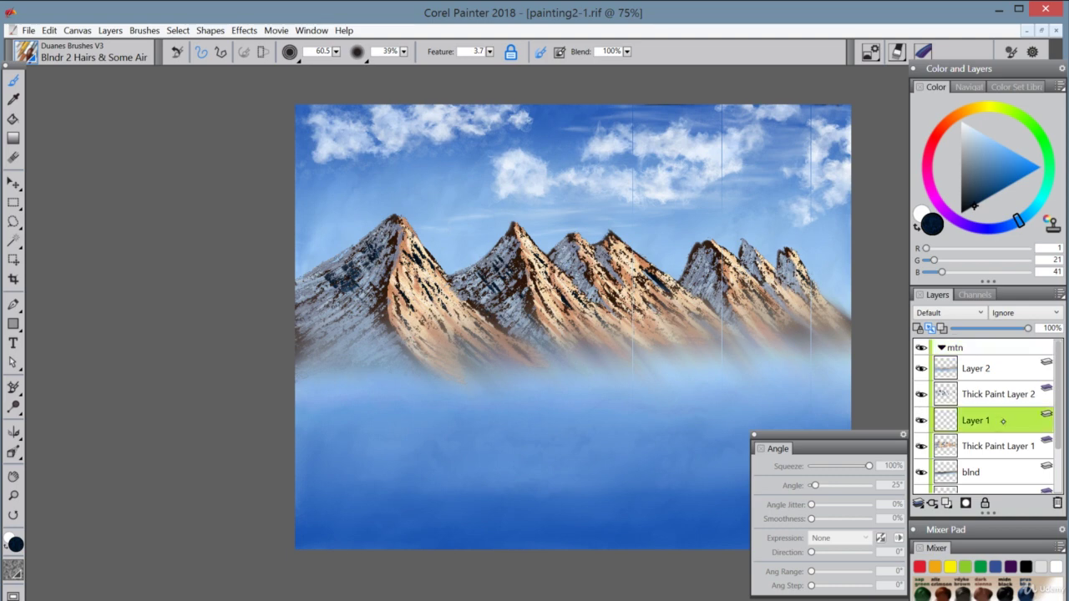
{"action": "left_click", "coordinate": [1056, 502]}
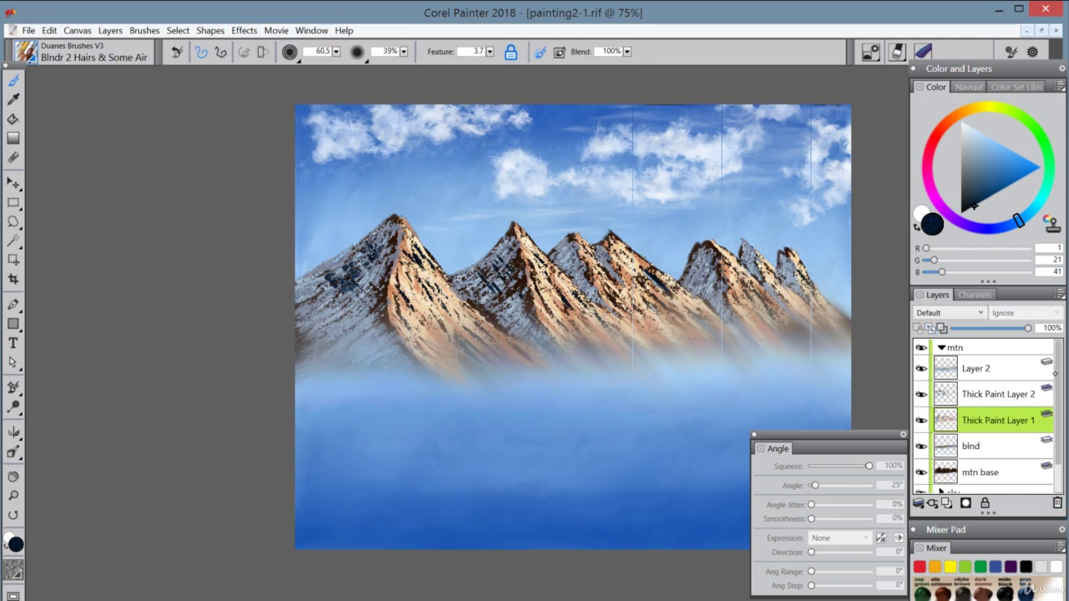
- Rename Layer 2 in the mtn group as blnd, and add a new layer above the collapsed group
{"action": "mouse_move", "coordinate": [1057, 375]}
{"action": "left_mouse_down"}
{"action": "mouse_move", "coordinate": [1062, 405]}
{"action": "mouse_move", "coordinate": [1056, 378]}
{"action": "left_mouse_up"}
{"action": "left_click", "coordinate": [978, 367]}
{"action": "left_click", "coordinate": [979, 367]}
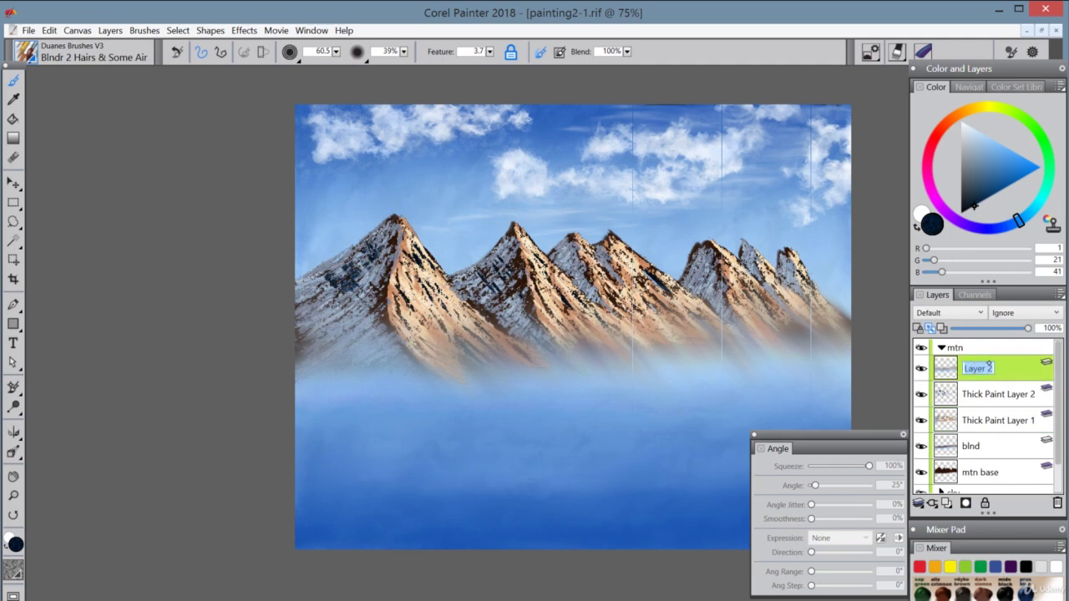
{"action": "type", "text": "blnd"}
{"action": "key", "text": "Return"}
{"action": "left_click", "coordinate": [941, 347]}
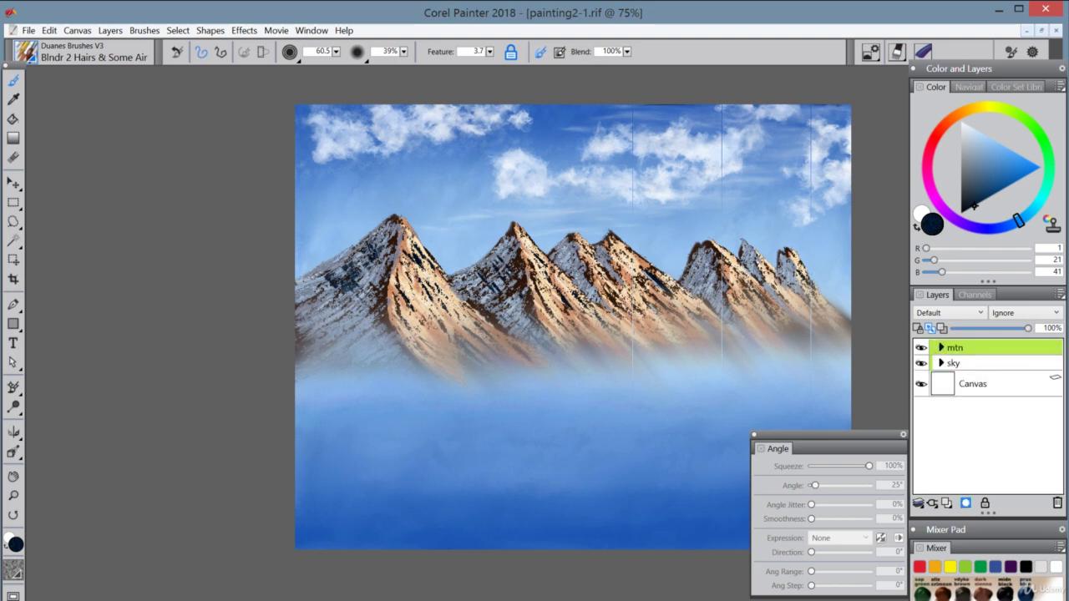
{"action": "left_click", "coordinate": [946, 503]}
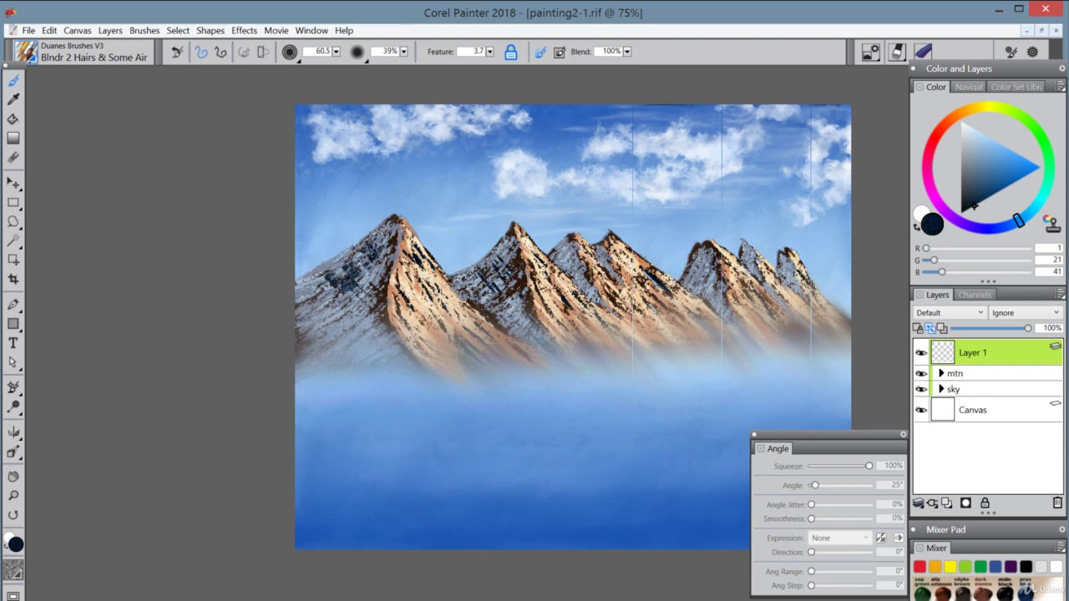
- Start saving the painting under a new name and browse to the folder Painter > Paintings > udemy > 2
{"action": "left_click", "coordinate": [29, 30]}
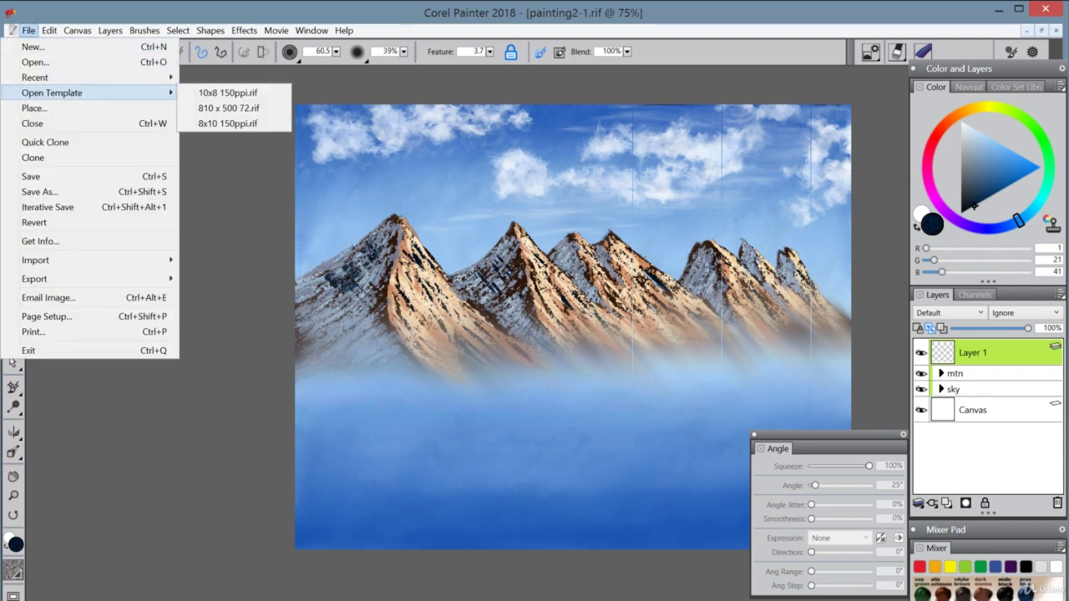
{"action": "left_click", "coordinate": [50, 192]}
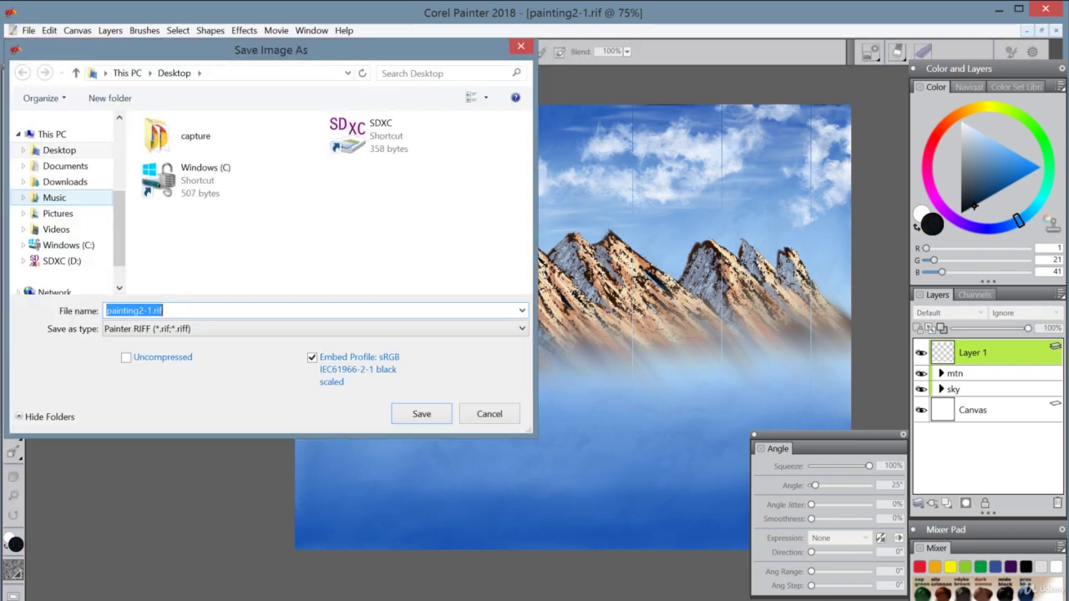
{"action": "left_click_drag", "start_coordinate": [117, 202], "coordinate": [117, 132]}
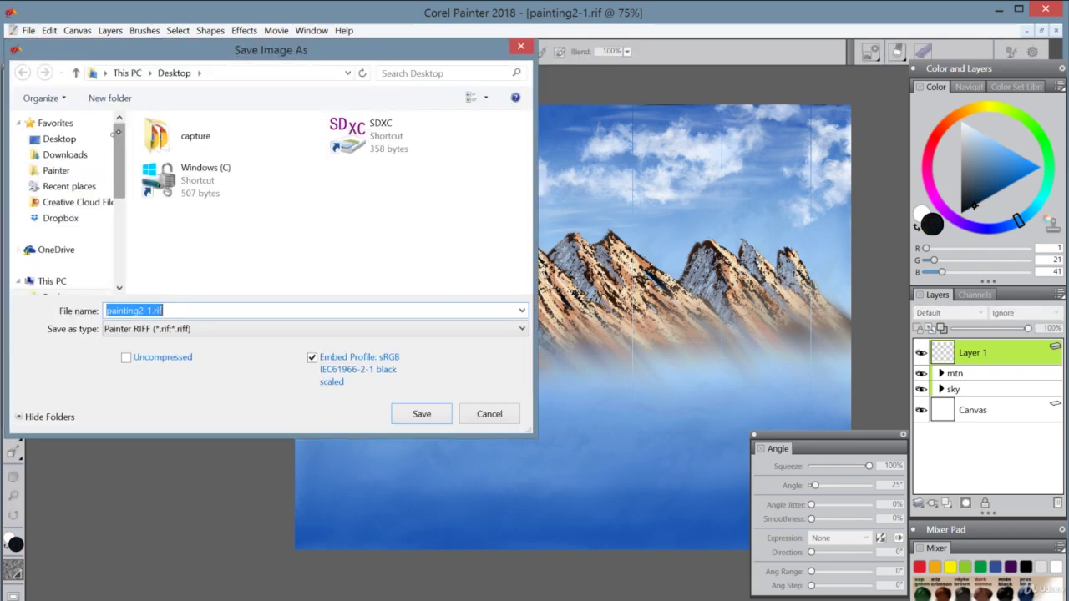
{"action": "left_click", "coordinate": [56, 171]}
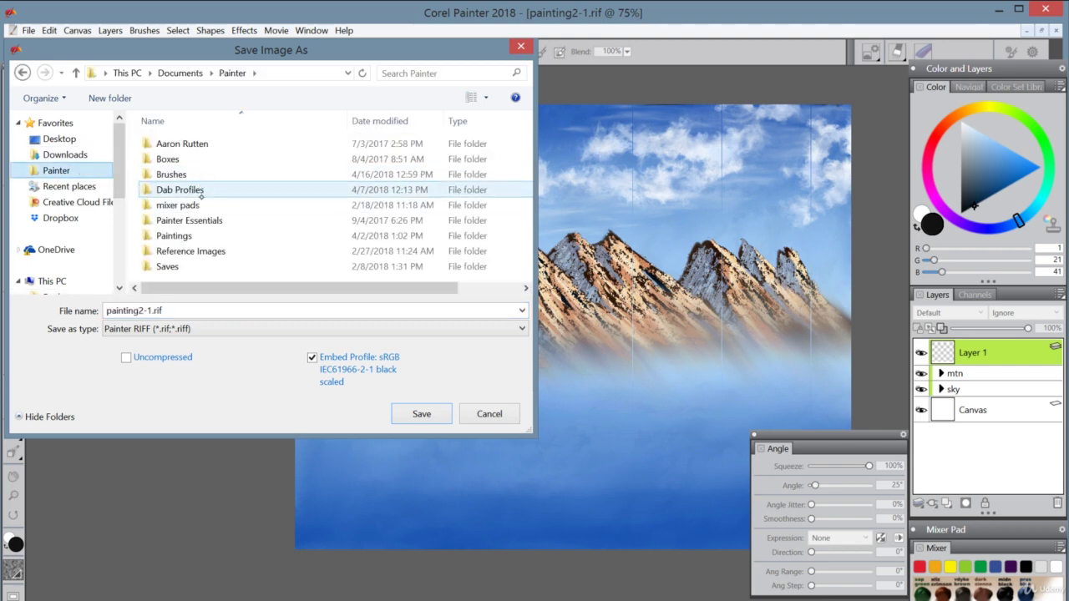
{"action": "double_click", "coordinate": [211, 237]}
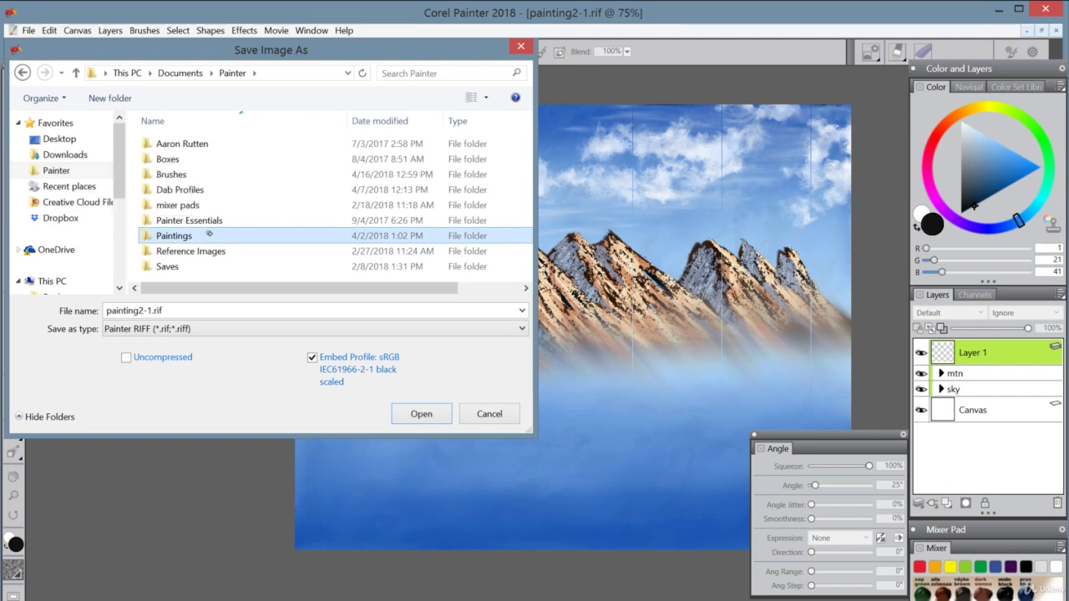
{"action": "double_click", "coordinate": [188, 191]}
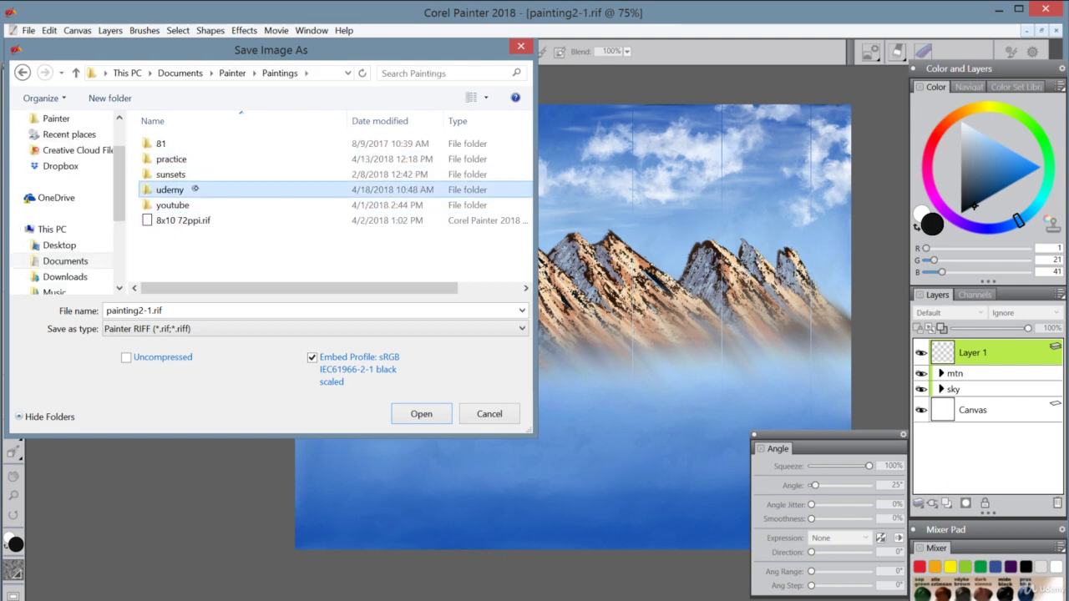
{"action": "double_click", "coordinate": [169, 159]}
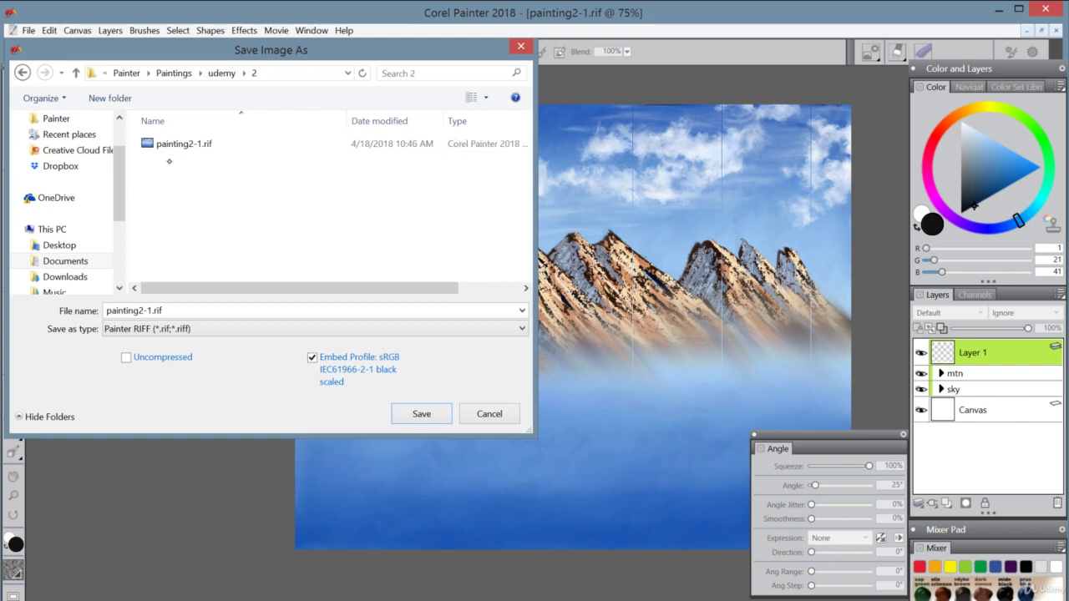
- Name the file painting2-2.rif and save it in Painter RIFF format
{"action": "left_click", "coordinate": [189, 143]}
{"action": "left_click", "coordinate": [149, 312]}
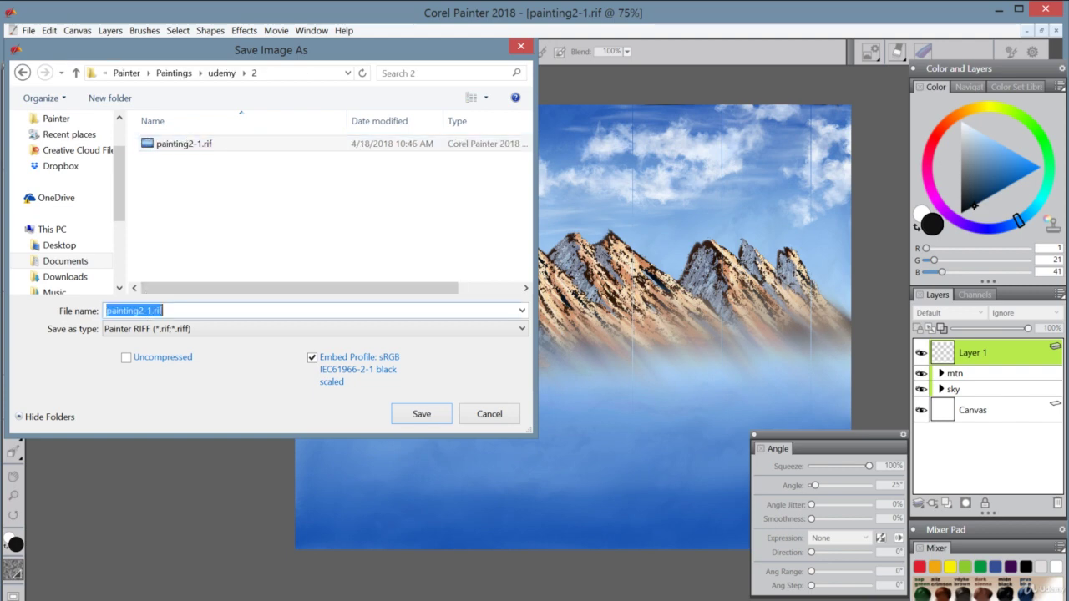
{"action": "left_click", "coordinate": [151, 310]}
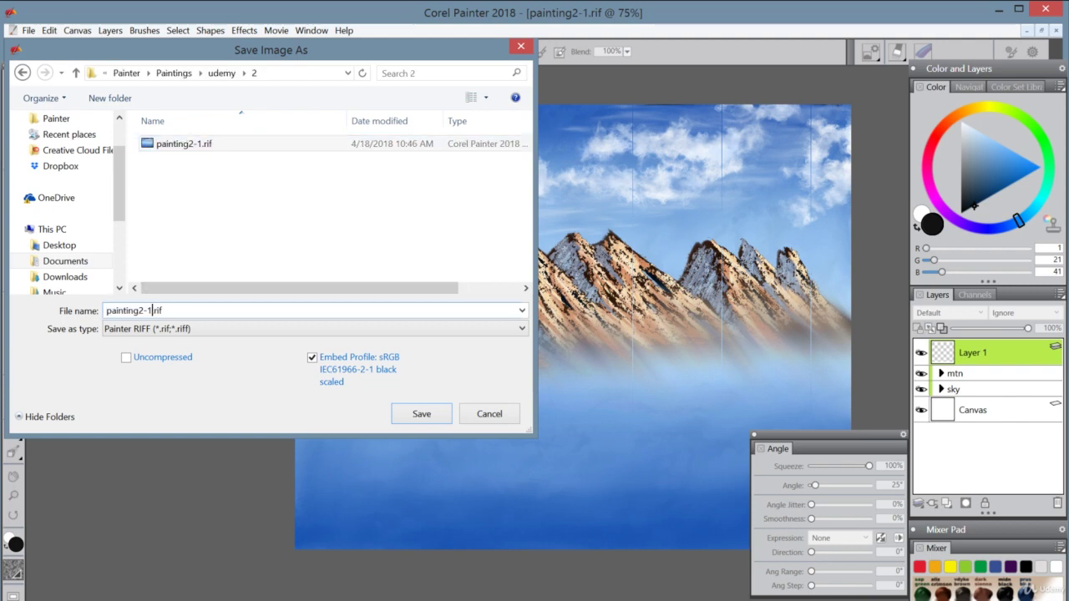
{"action": "key", "text": "BackSpace"}
{"action": "type", "text": "2"}
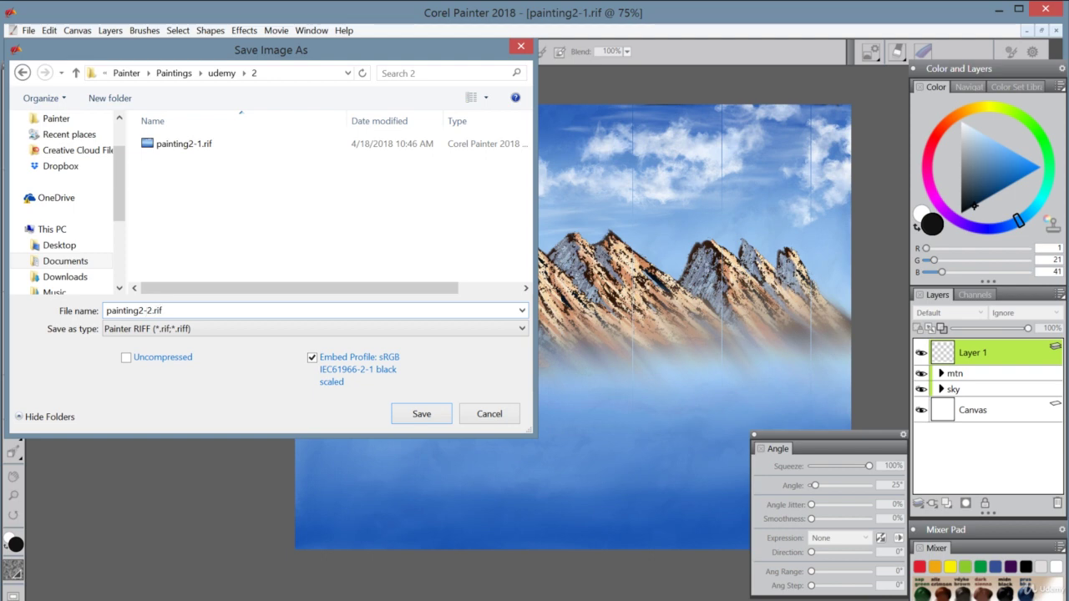
{"action": "left_click", "coordinate": [422, 413]}
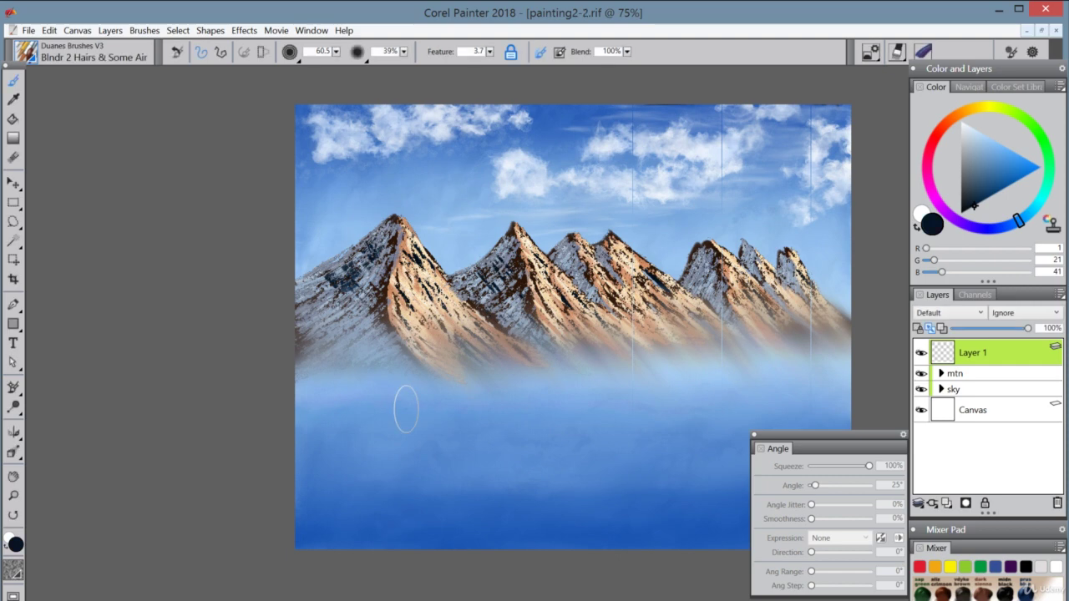